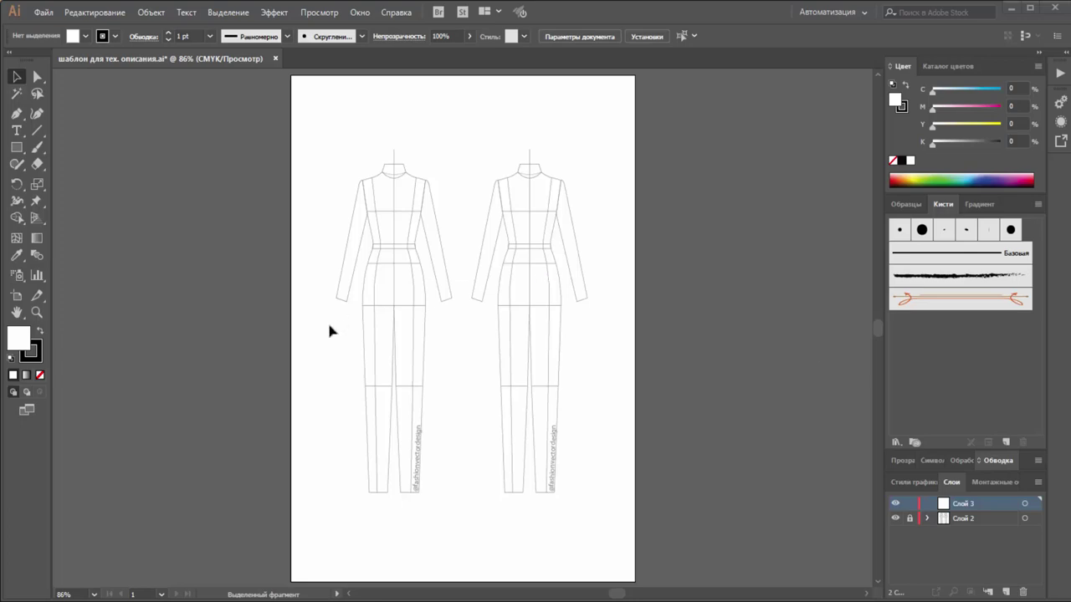
Step: Zoom in to 300% on both figures' upper bodies, then back out to 200%
click(36, 312)
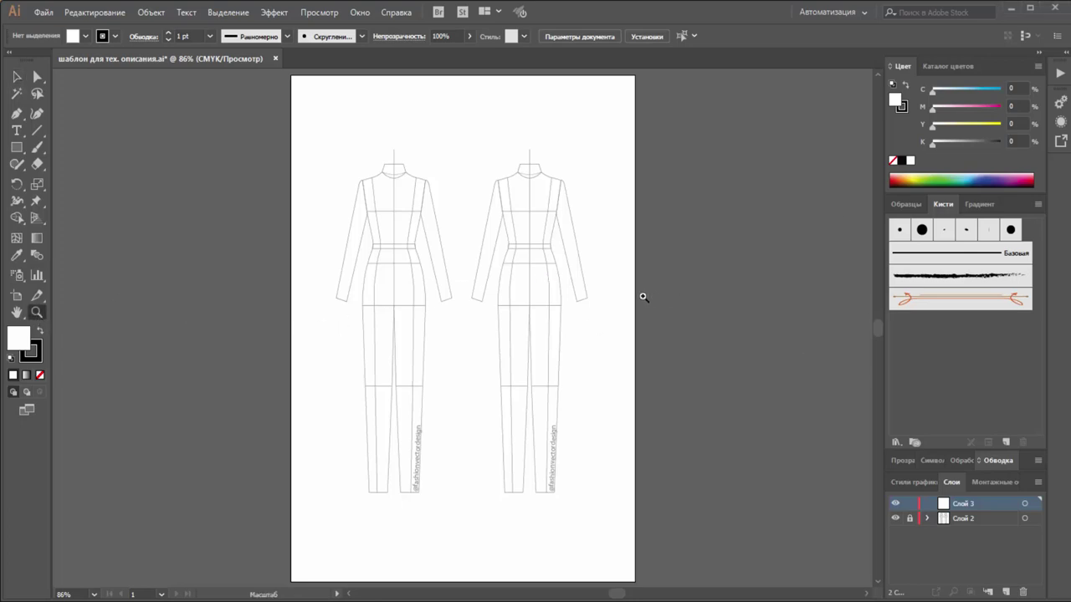
click(434, 256)
click(468, 323)
click(480, 318)
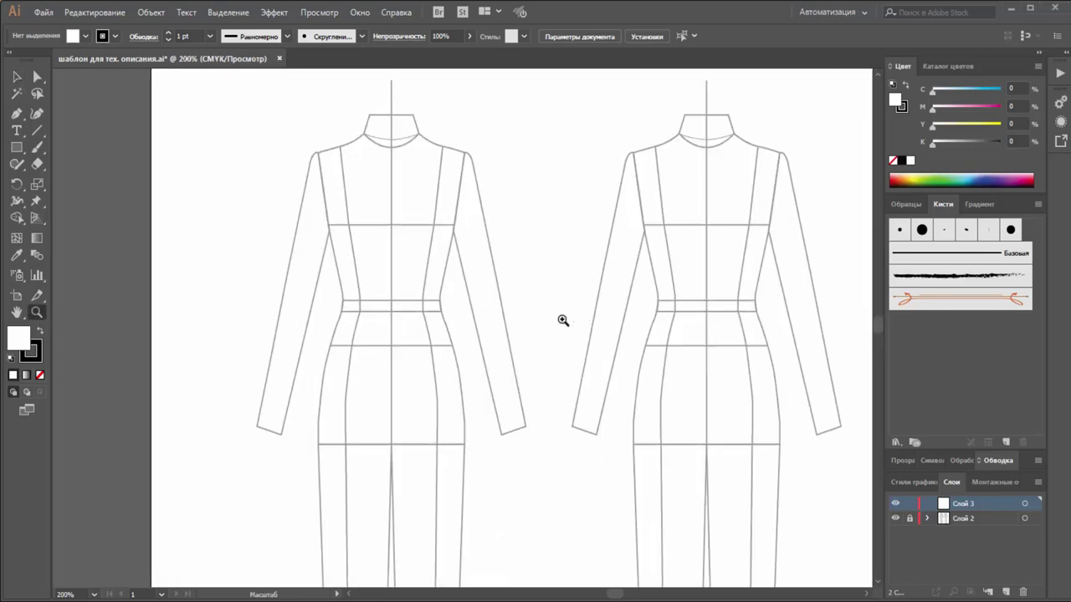
scroll(548, 318, up, 1)
scroll(542, 320, up, 1)
click(470, 337)
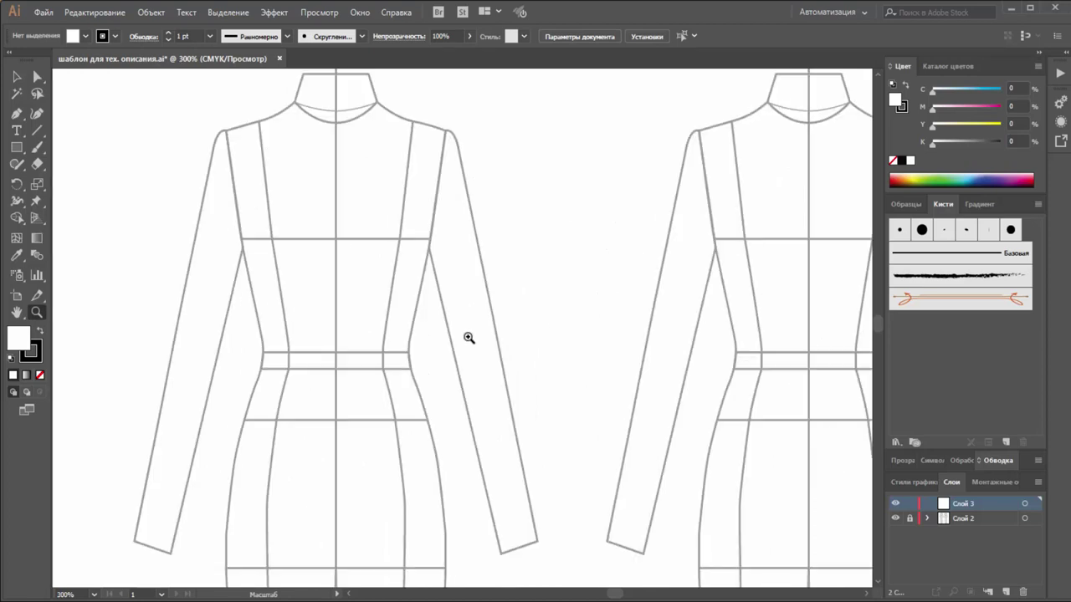
scroll(468, 336, down, 1)
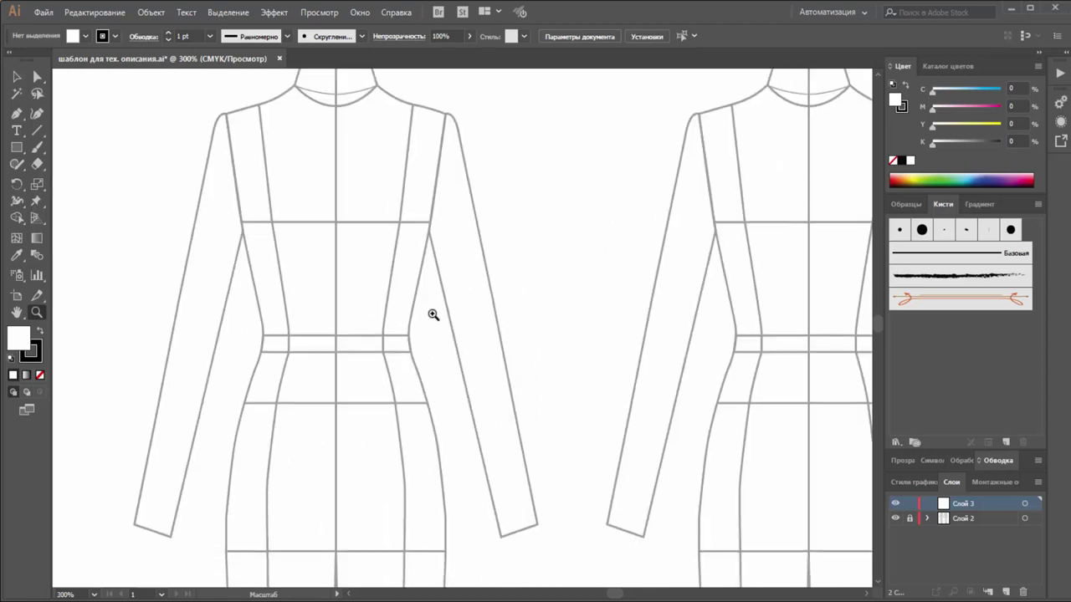
alt+click(388, 313)
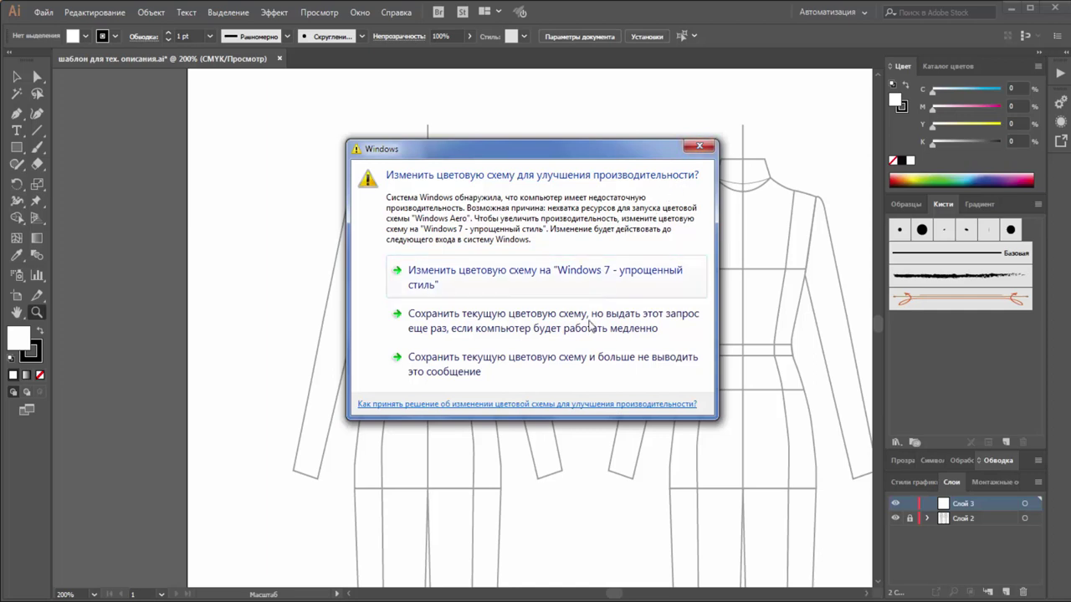
Step: Keep the current Windows colour scheme, zoom to 300% on the front torso, and take the Pen tool
click(565, 367)
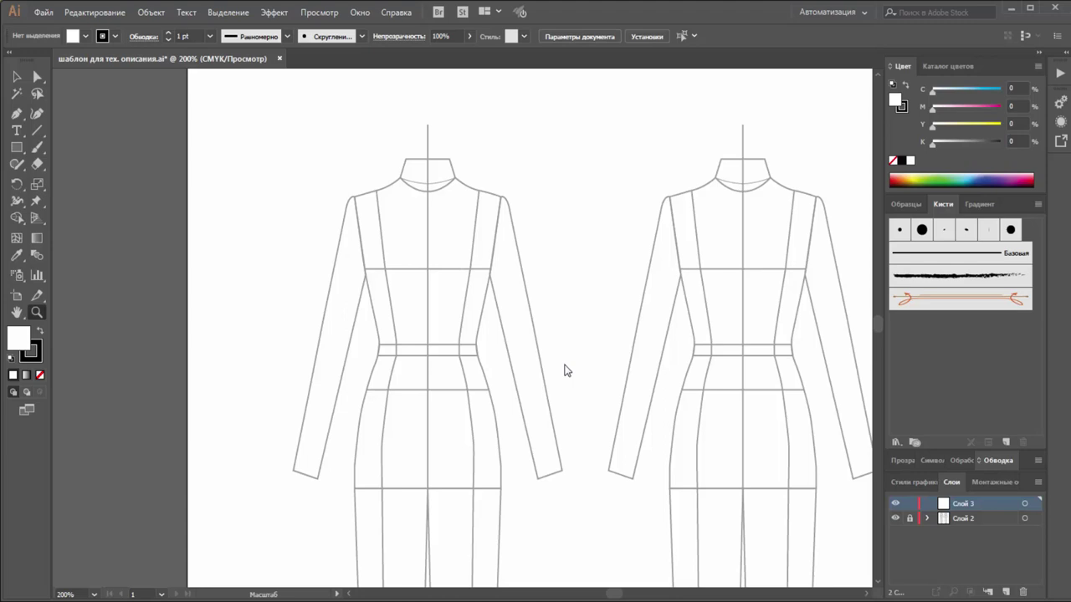
scroll(519, 398, down, 1)
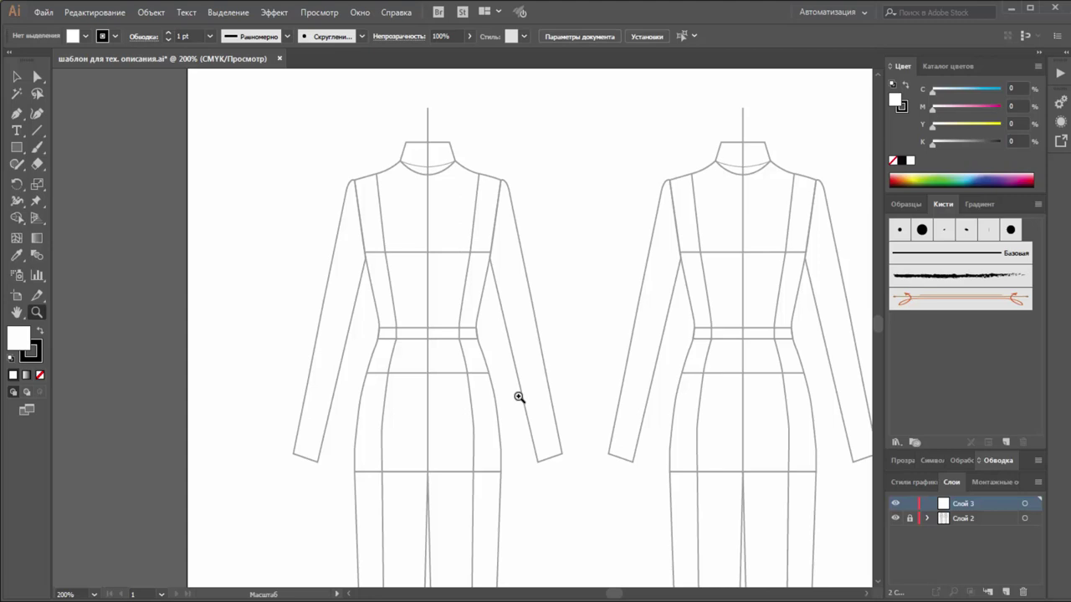
click(473, 322)
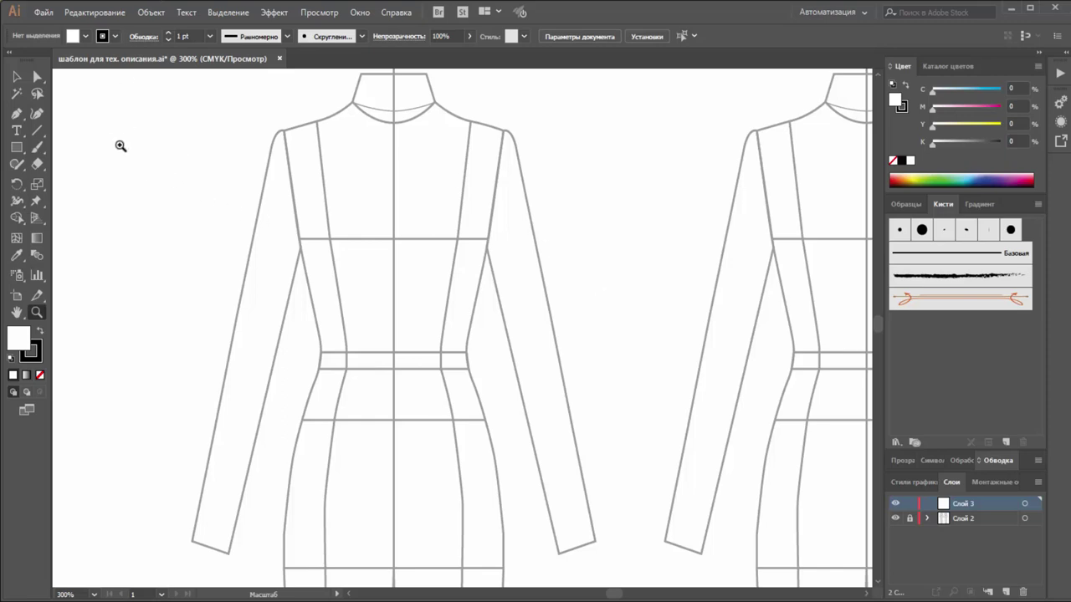
click(18, 115)
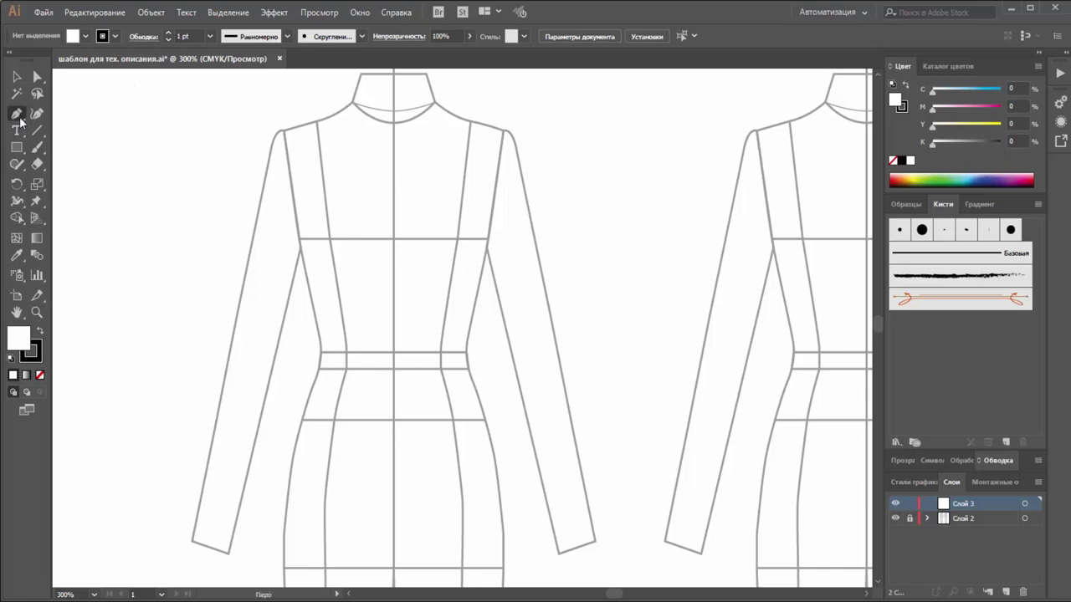
Step: Set Fill to None and the Stroke to red from Swatches
click(39, 374)
click(37, 357)
click(899, 205)
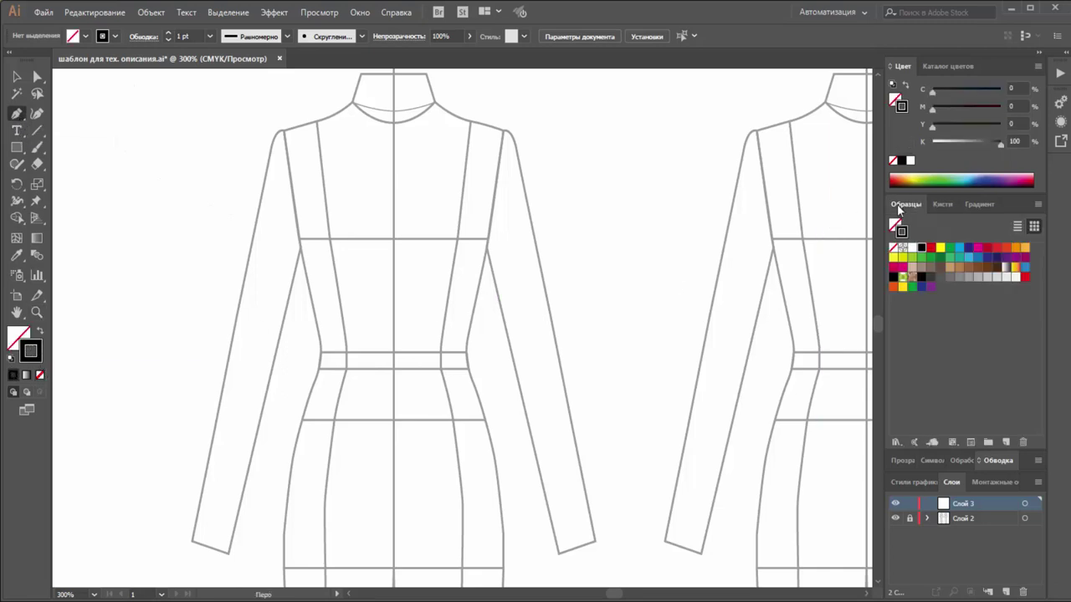
click(931, 249)
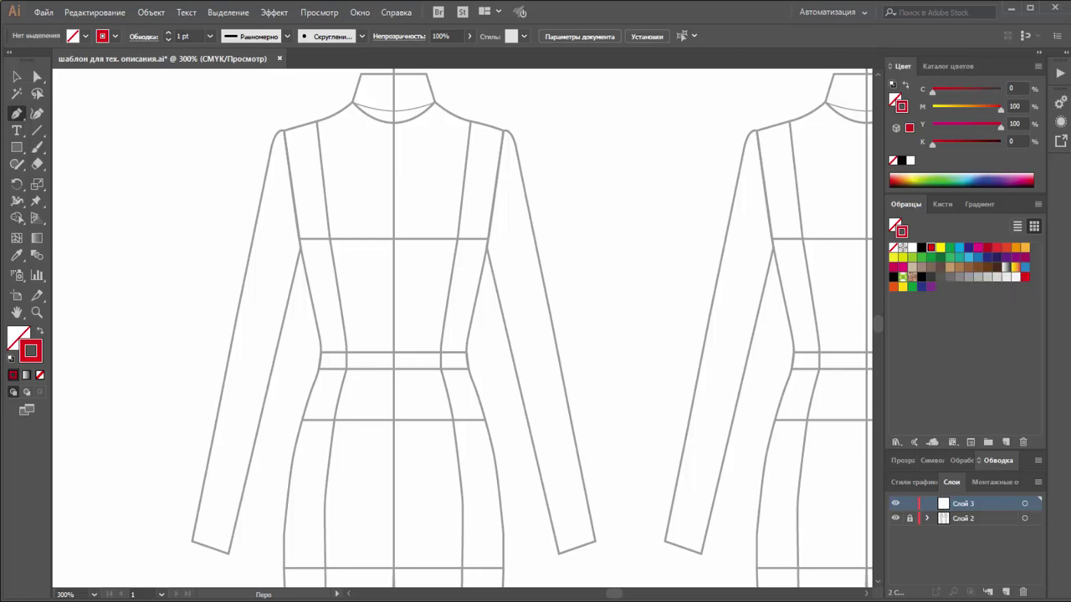
Step: Start the outline at centre front neckline, curving along the neck to the shoulder point
click(392, 129)
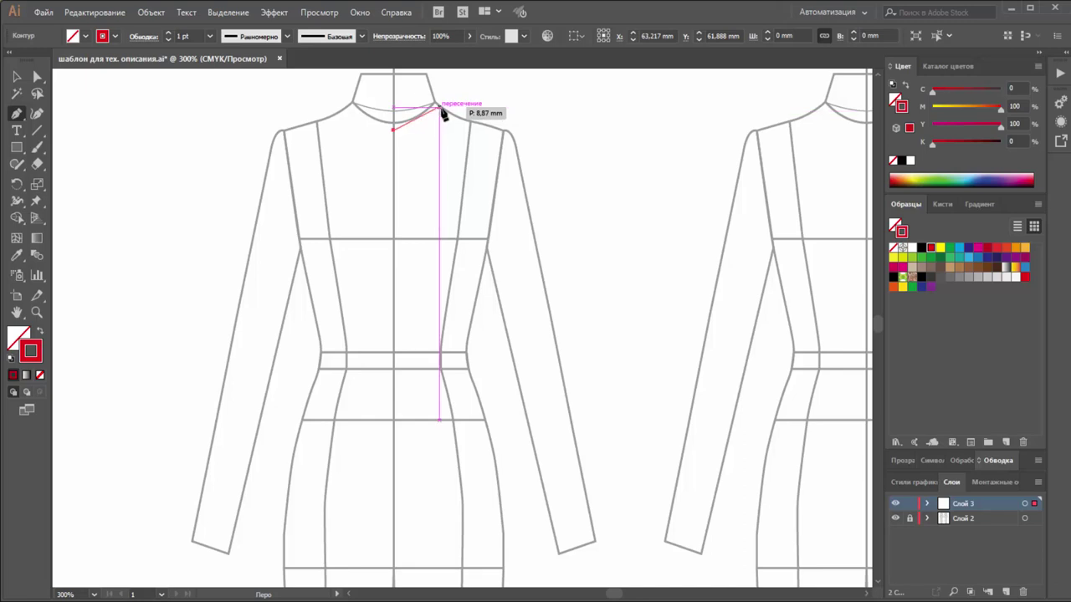
drag(441, 110, 453, 83)
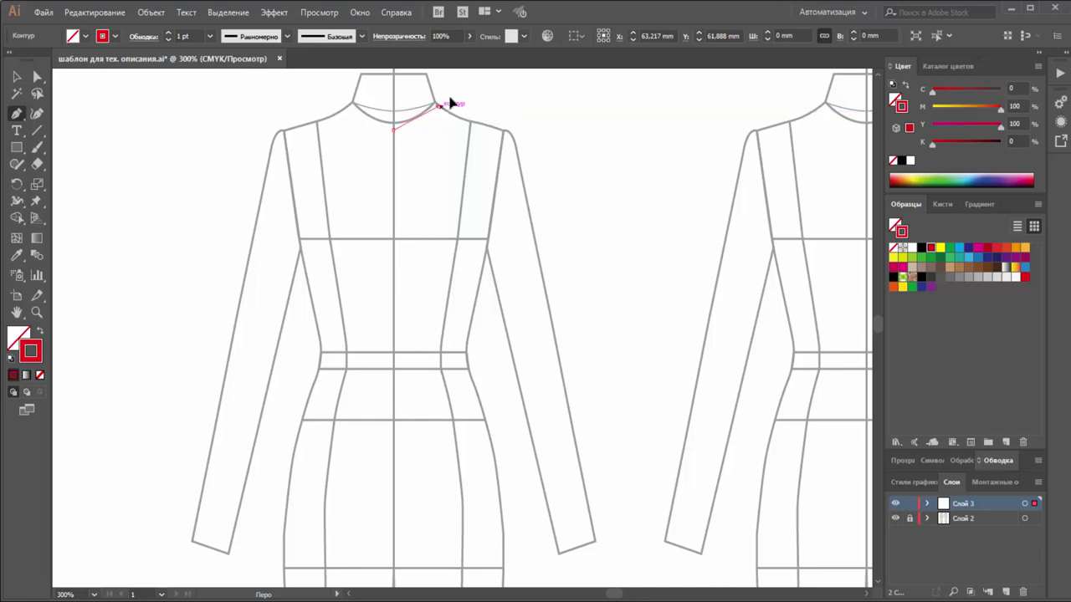
scroll(456, 92, up, 2)
drag(453, 147, 449, 152)
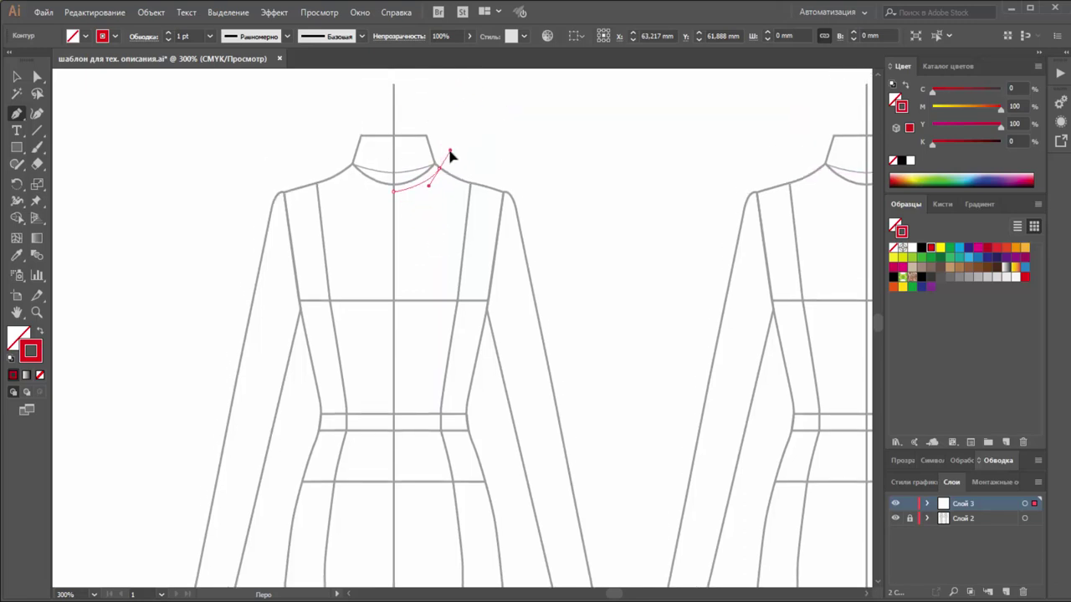
click(506, 197)
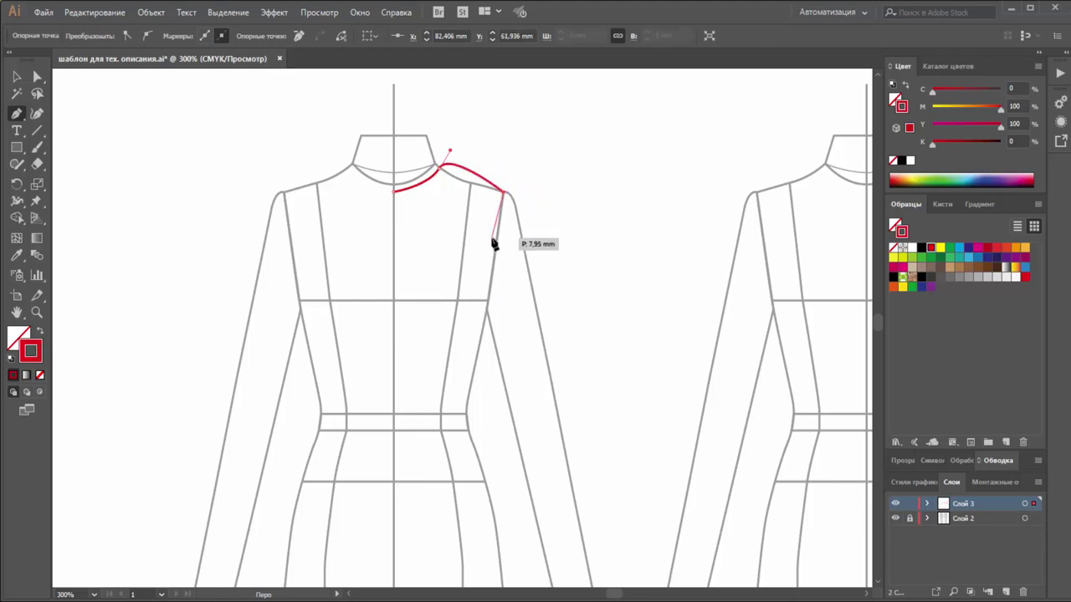
scroll(490, 241, down, 2)
Step: Continue down the armhole, side seam and hem, closing back at the centre neckline
click(488, 251)
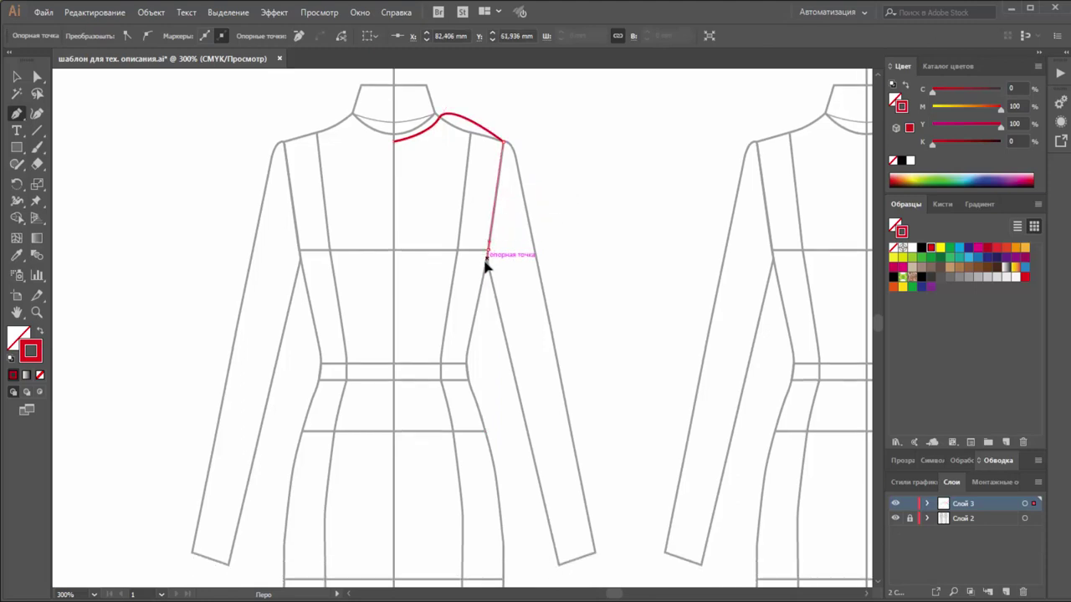
click(468, 353)
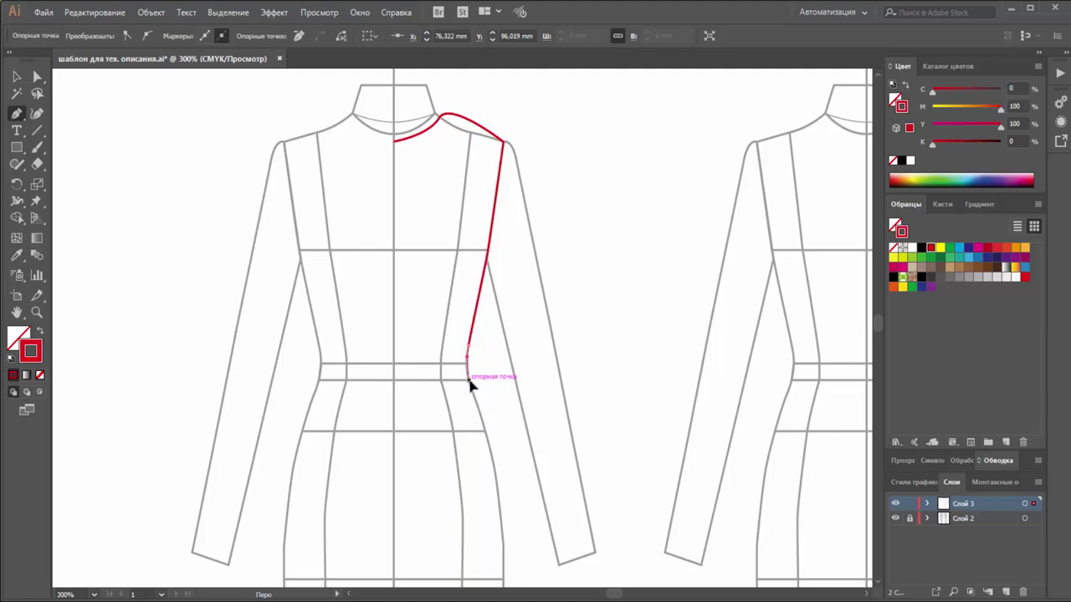
click(470, 378)
scroll(476, 394, down, 1)
click(492, 430)
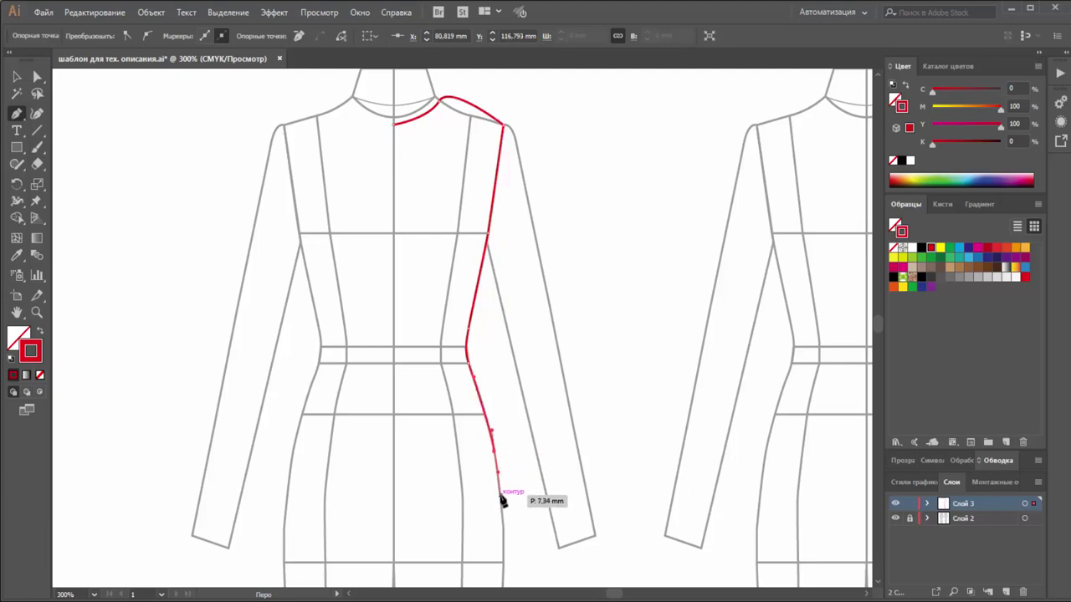
click(500, 495)
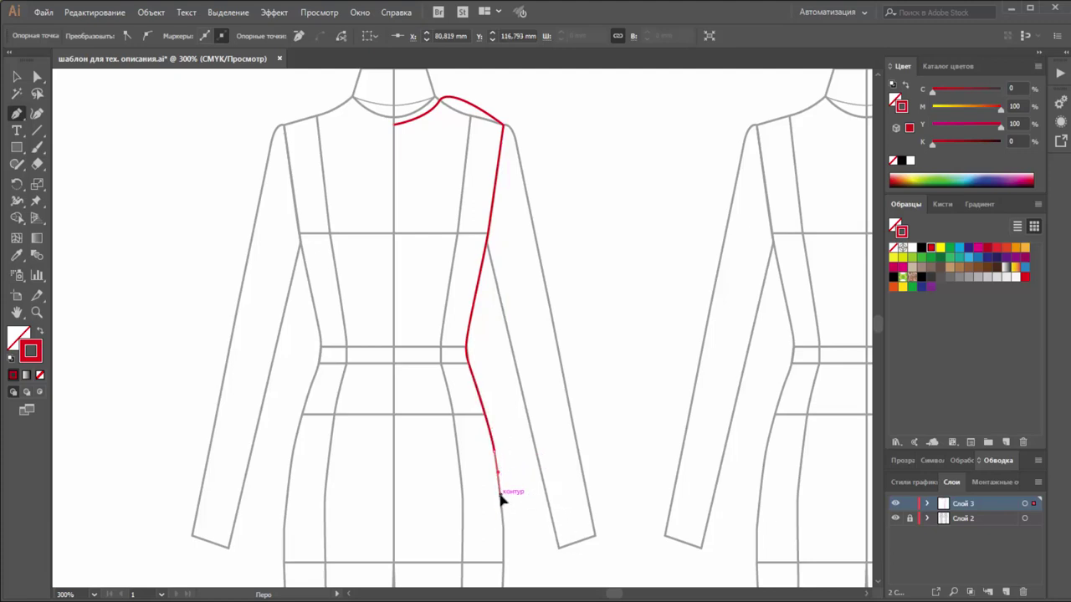
click(394, 495)
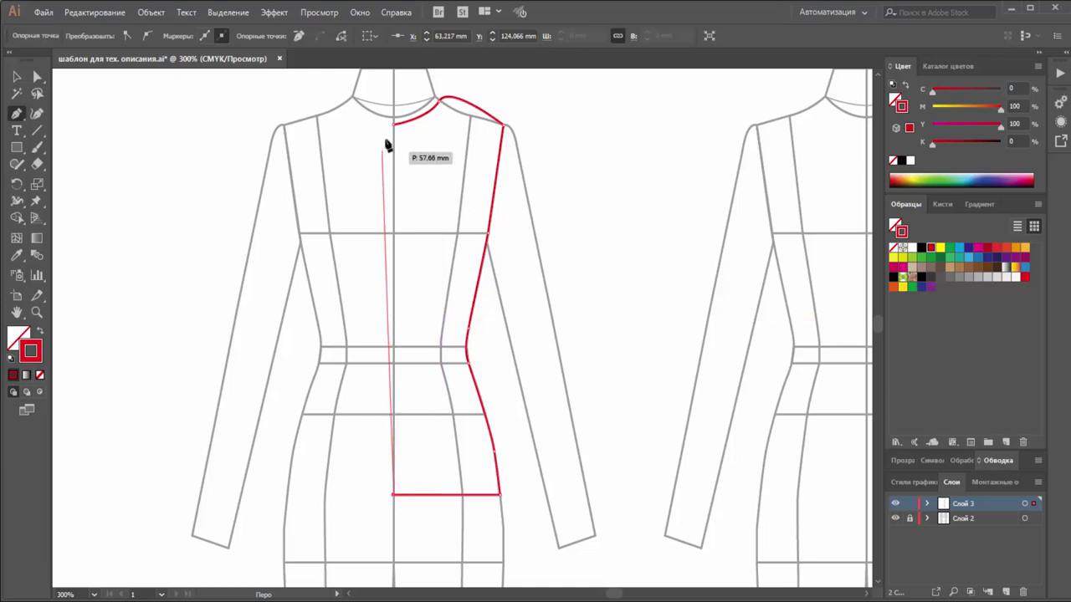
click(394, 125)
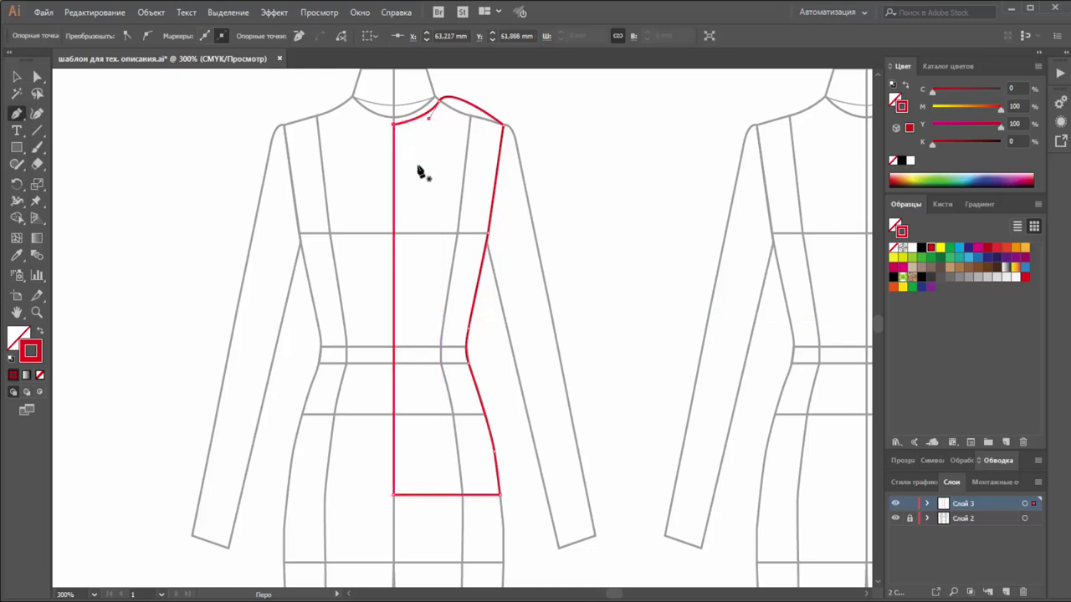
Step: Nudge the neck point and convert the shoulder bump into a sharp corner
click(37, 77)
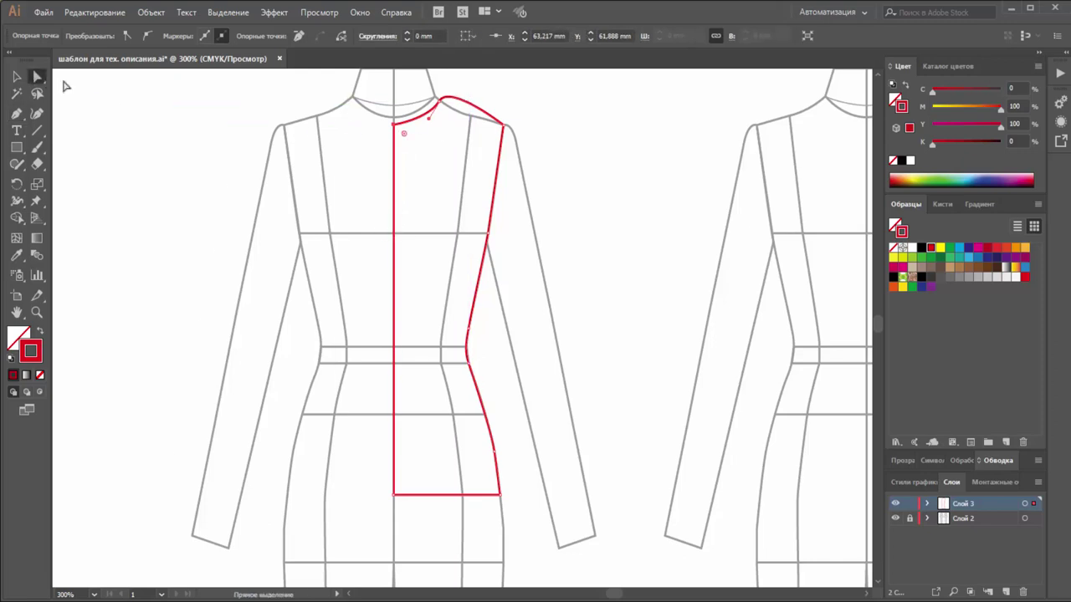
drag(439, 103, 439, 100)
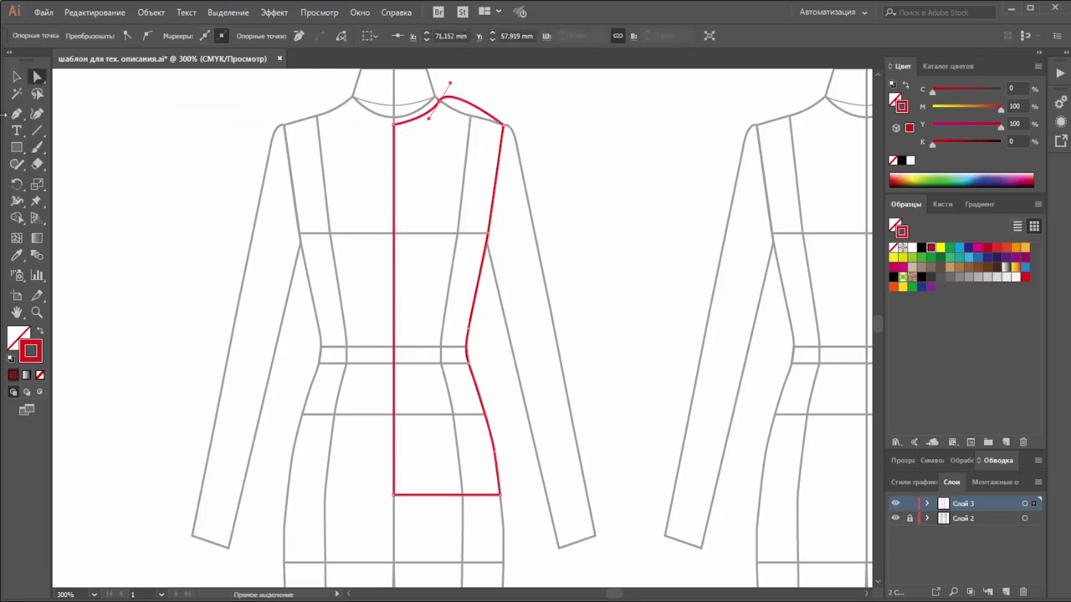
drag(23, 112, 216, 122)
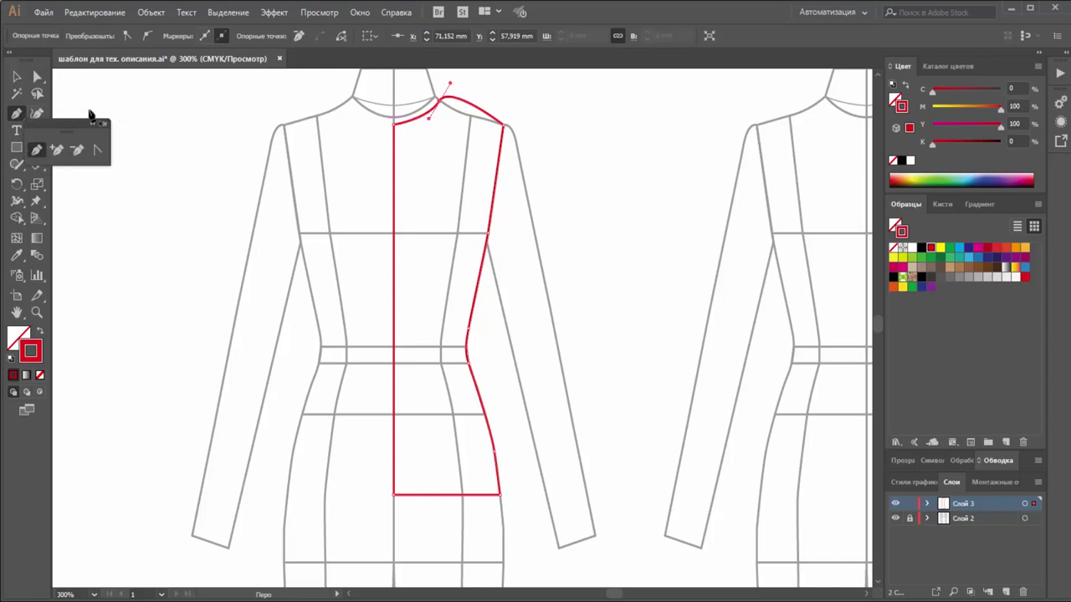
drag(83, 110, 102, 86)
click(141, 114)
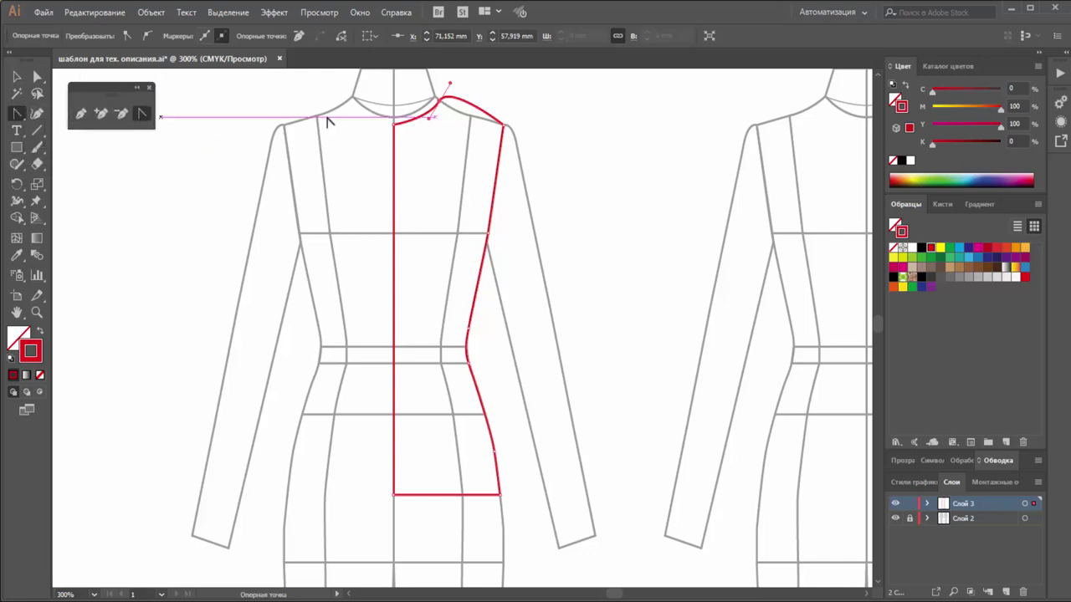
click(450, 86)
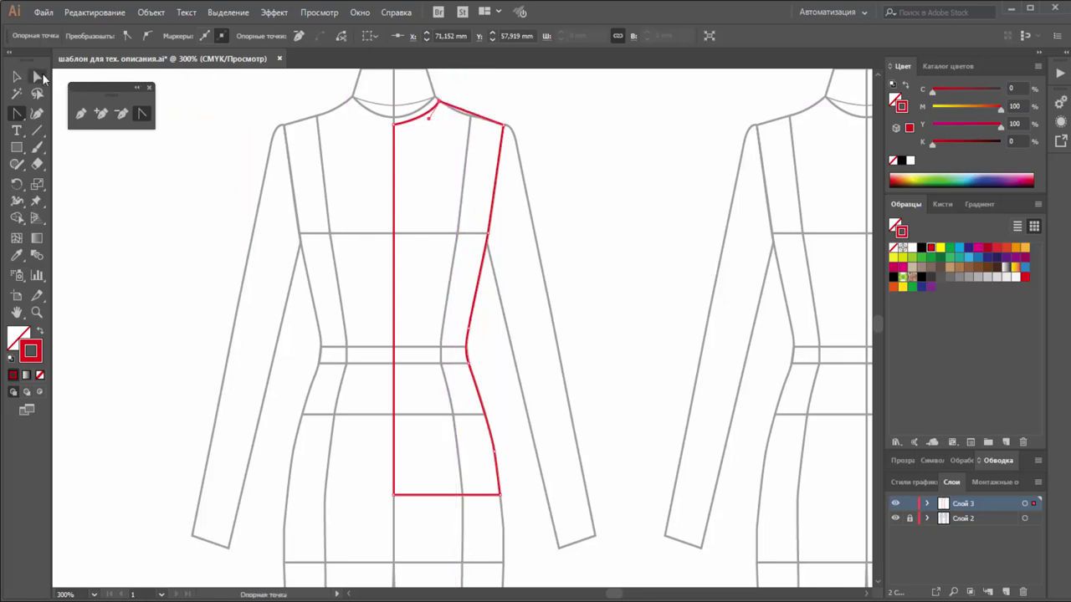
Step: Drag curve handles from the neck-shoulder point to round the neckline, then deselect
click(37, 77)
click(504, 126)
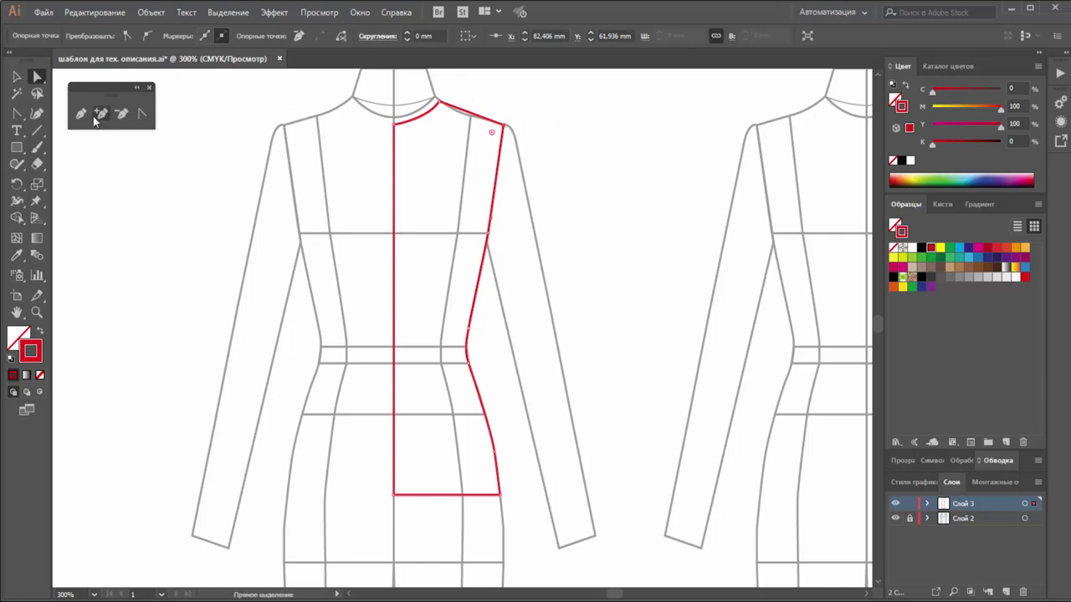
click(145, 117)
click(440, 101)
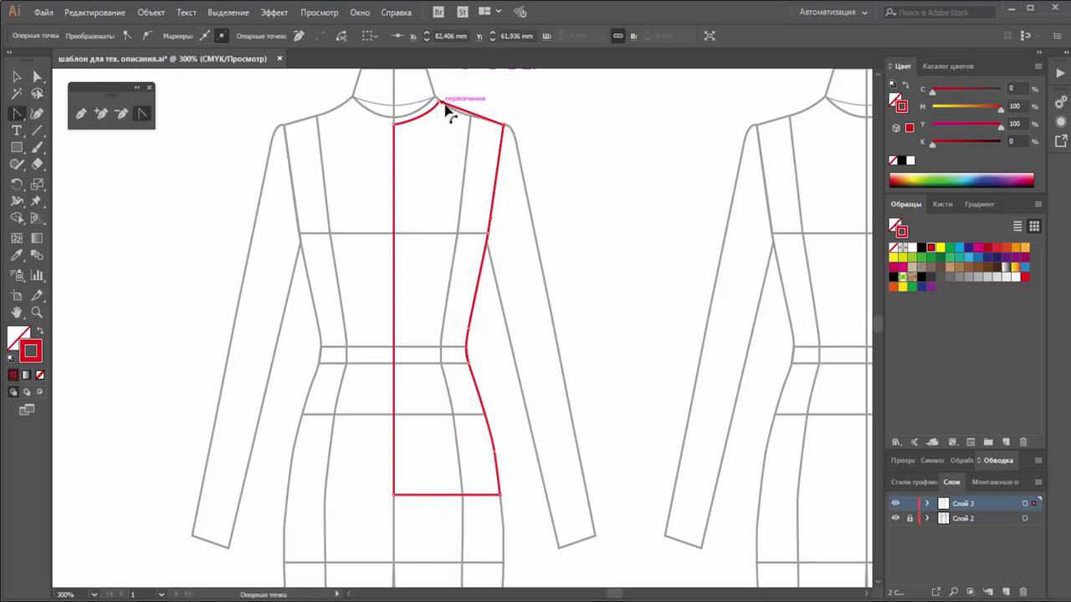
drag(441, 101, 460, 120)
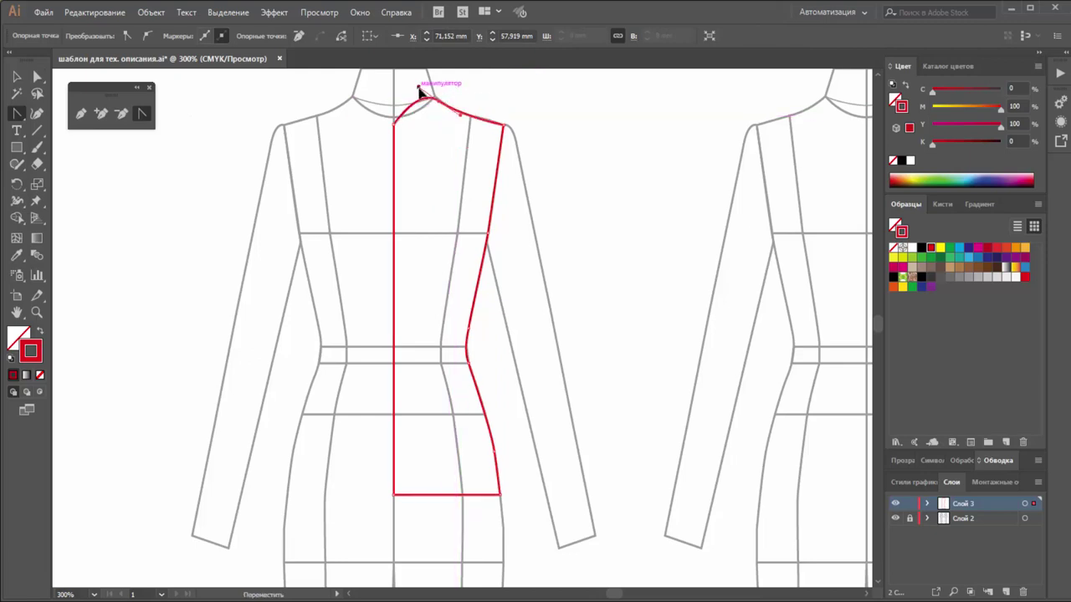
drag(418, 87, 428, 125)
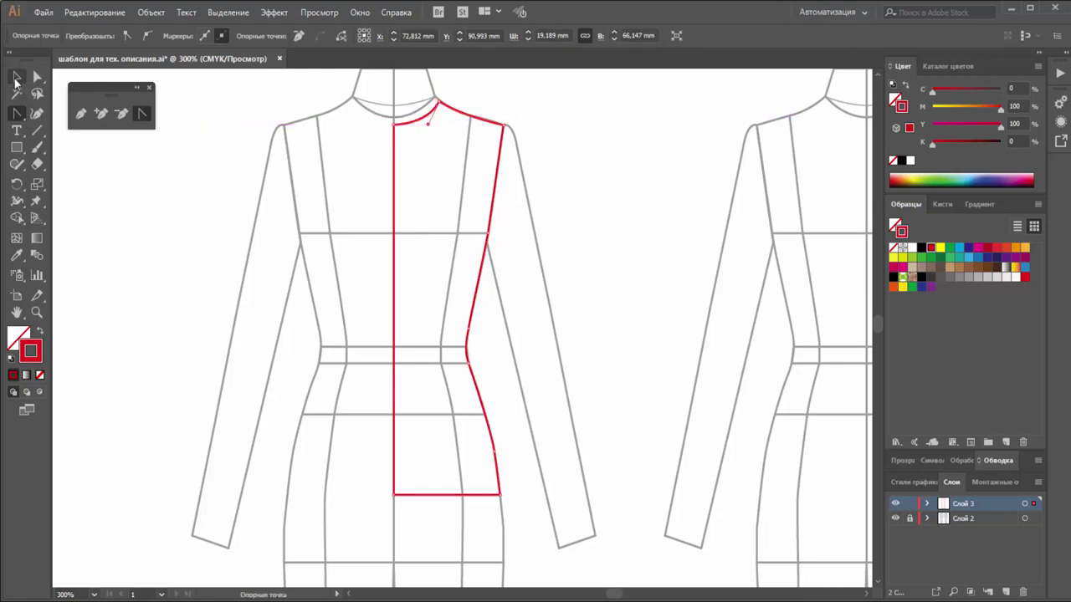
click(17, 76)
click(576, 118)
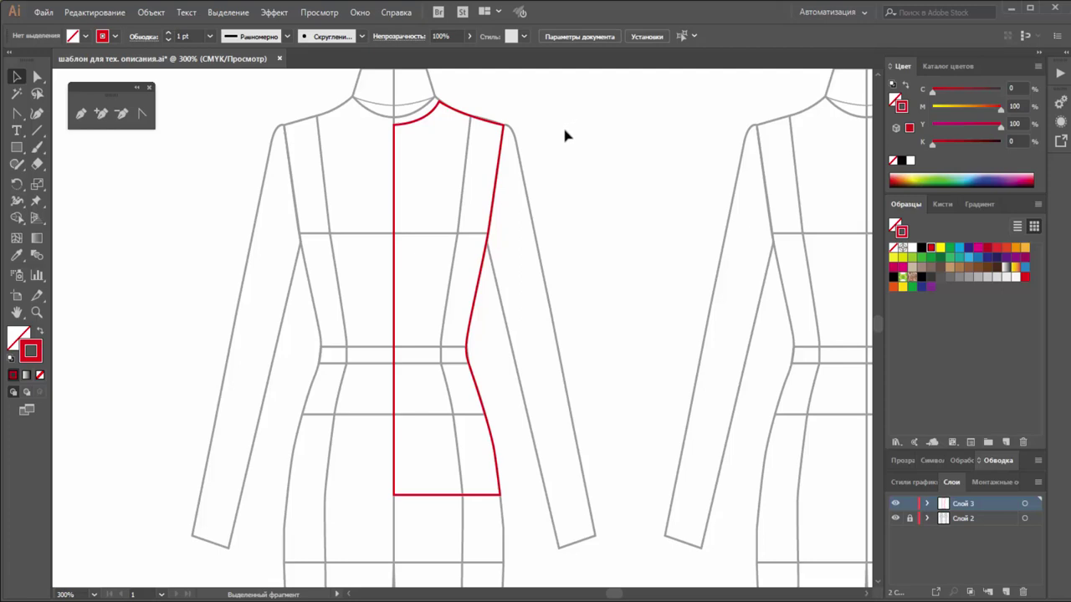
Step: Zoom in closely on the jacket's right shoulder
scroll(563, 139, up, 1)
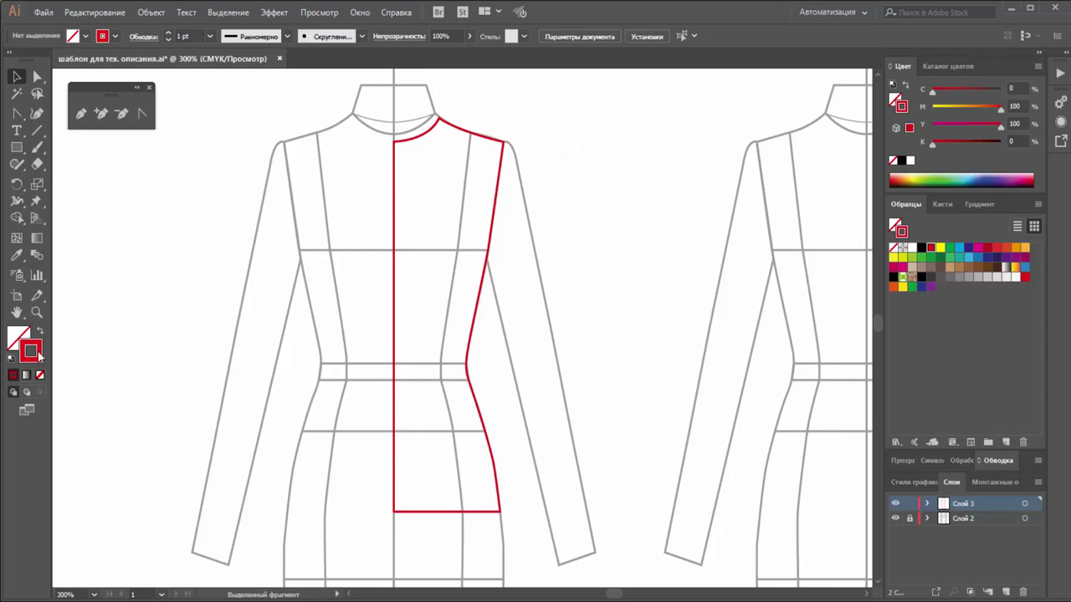
click(37, 312)
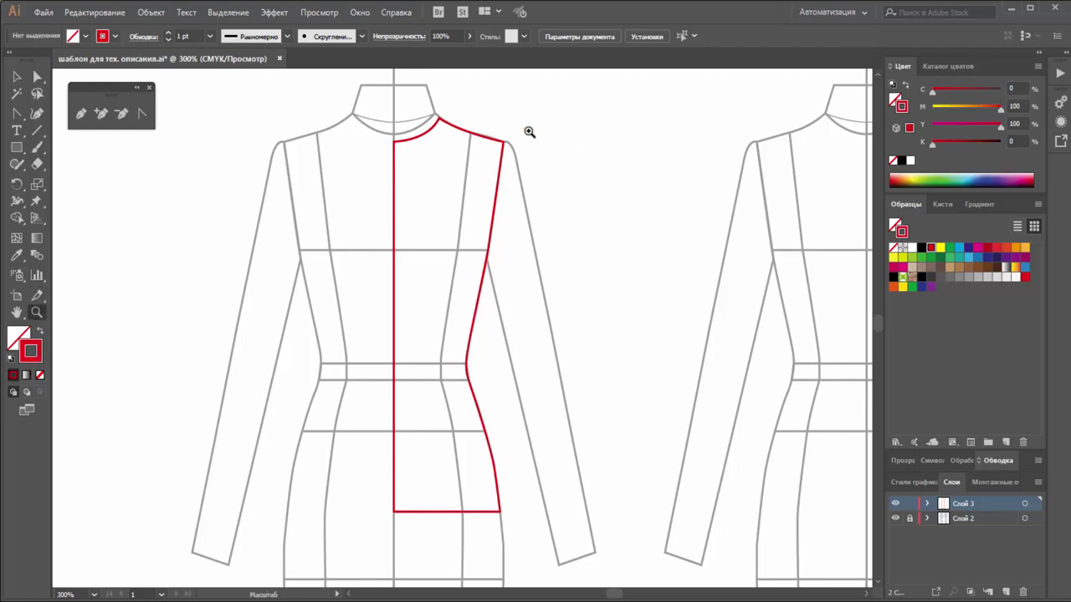
click(488, 240)
click(523, 322)
scroll(487, 282, down, 2)
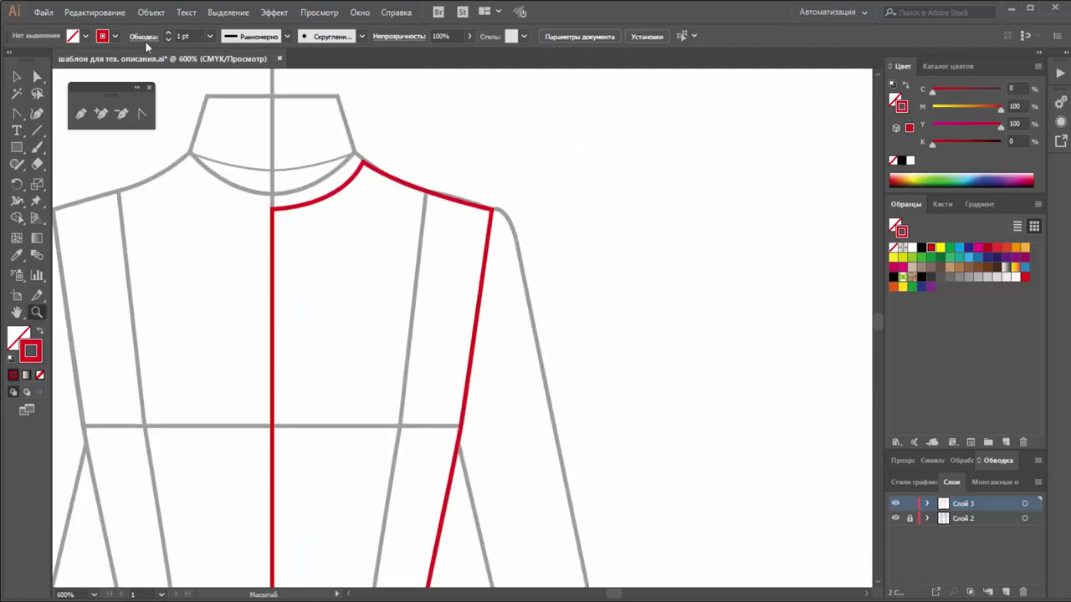
Step: Draw the sleeve from shoulder to hem corners and underarm, closing at the shoulder
click(80, 113)
drag(501, 208, 505, 214)
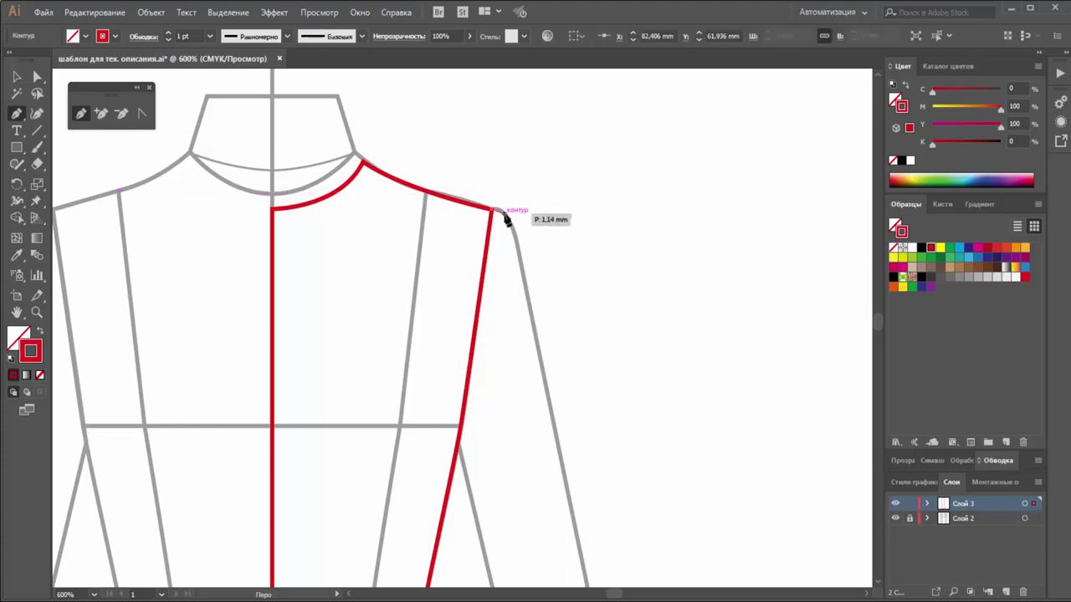
click(502, 211)
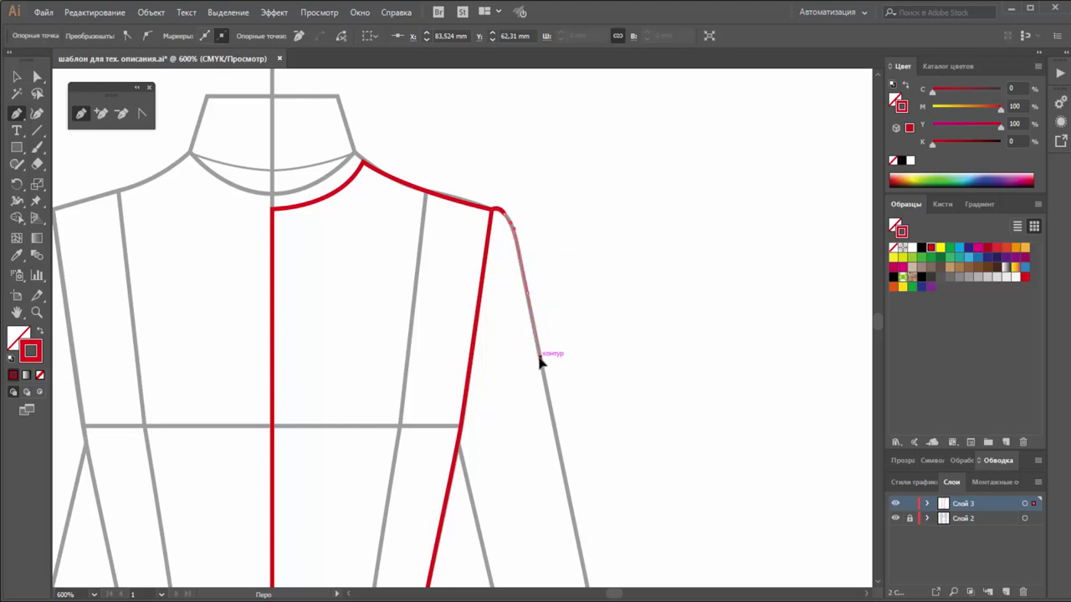
click(557, 439)
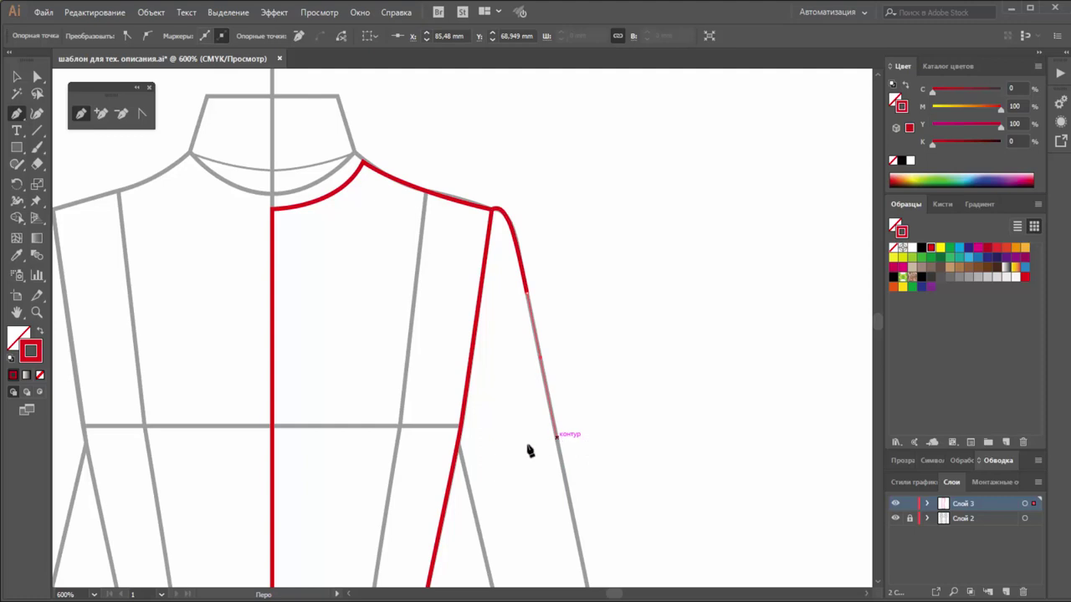
click(468, 480)
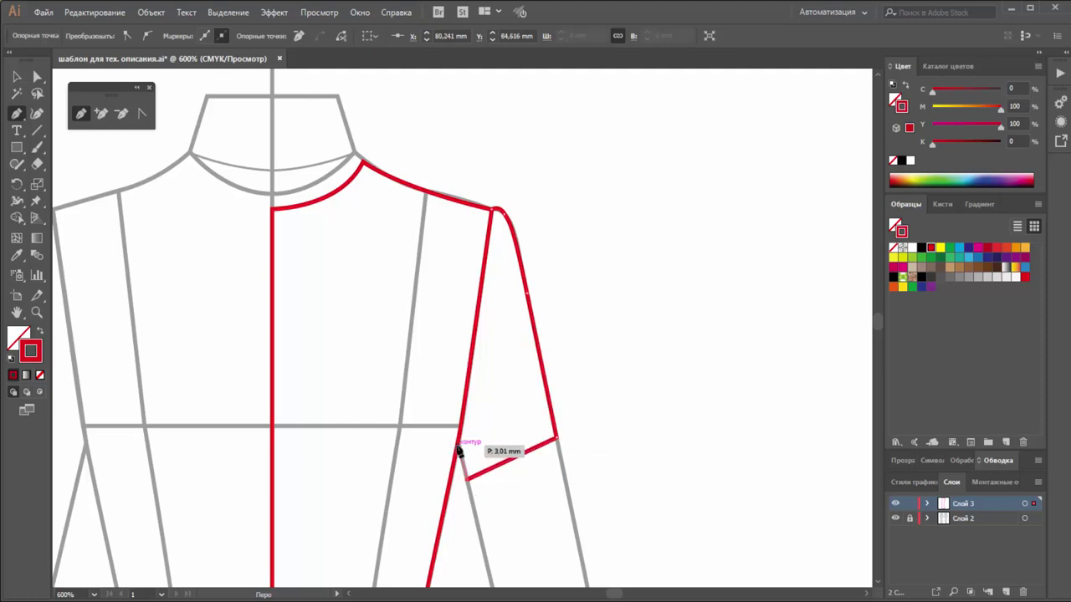
click(459, 450)
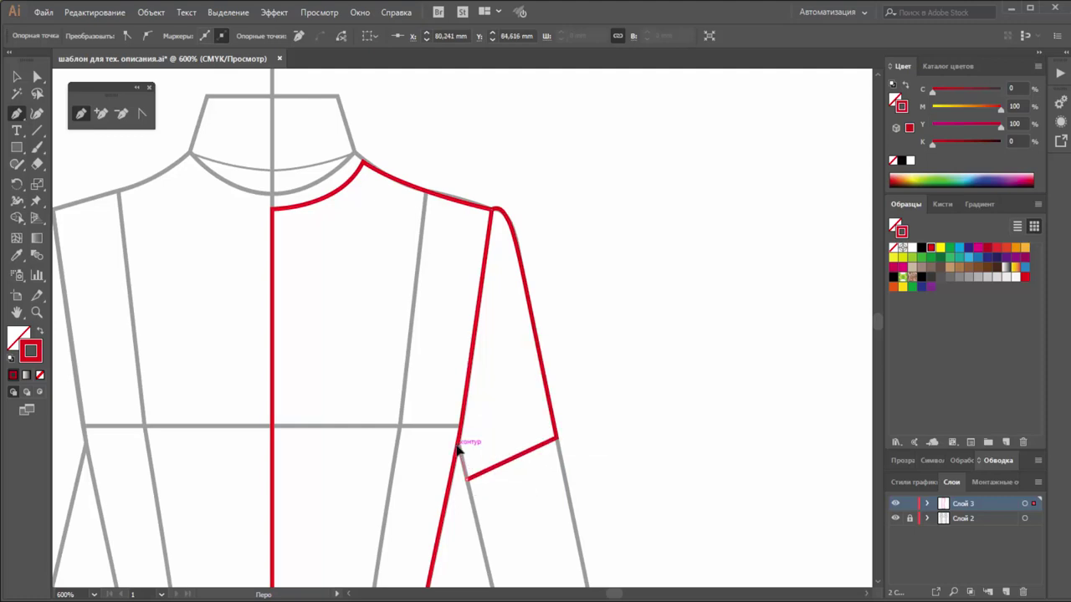
click(492, 211)
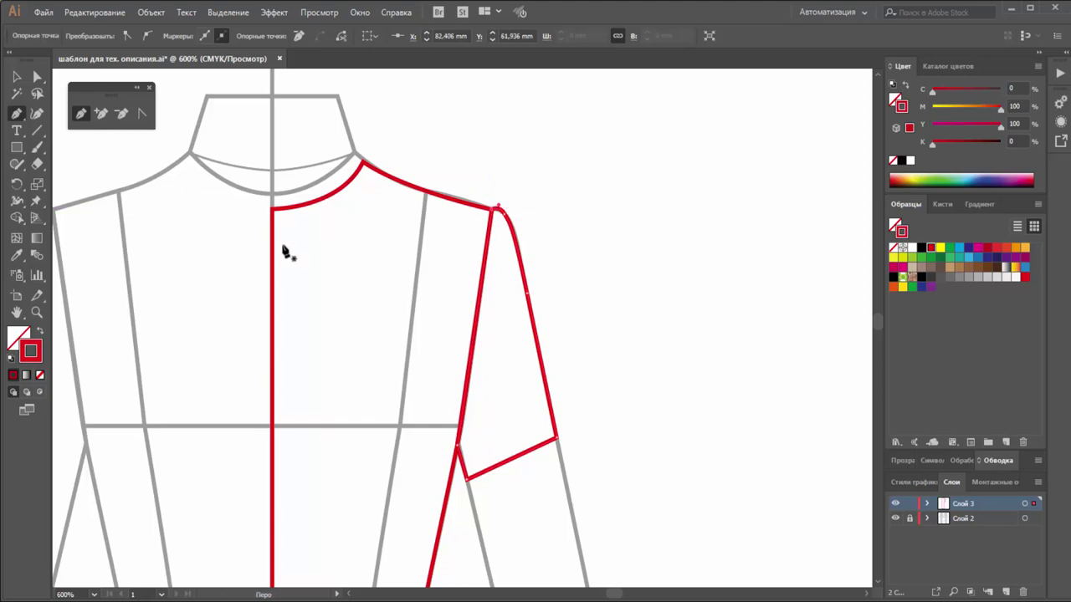
Step: Select the half-front bodice and fill it with blue
key(v)
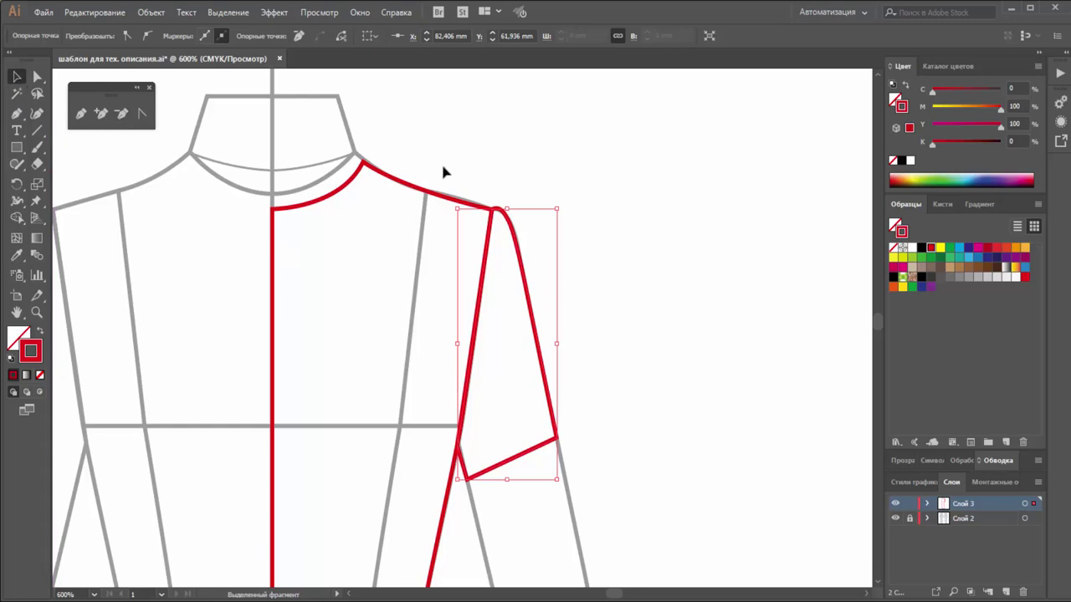
click(444, 168)
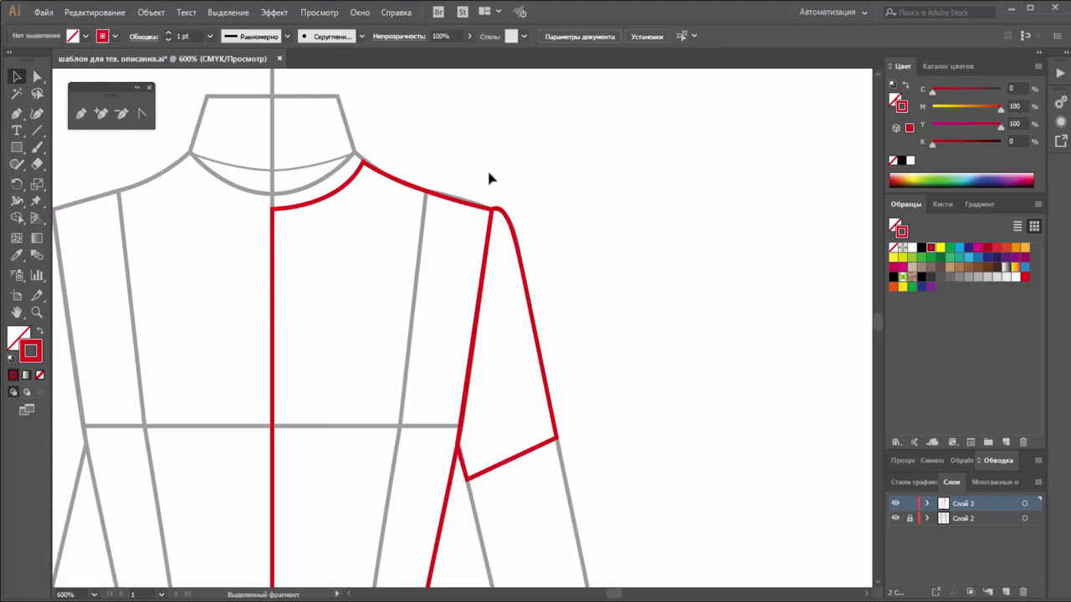
drag(458, 167, 403, 216)
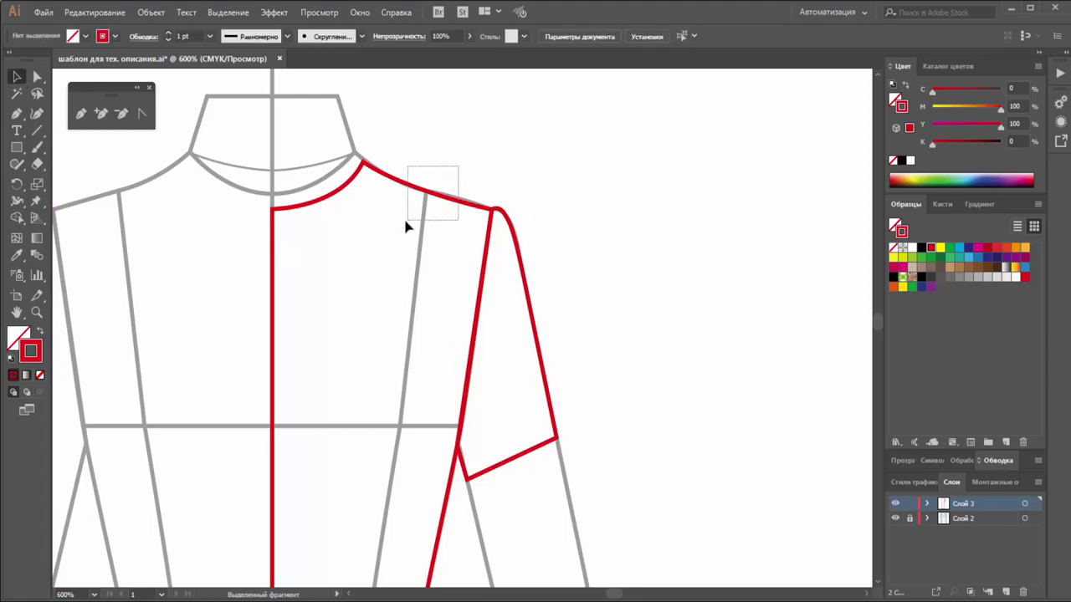
click(950, 251)
key(a)
key(ctrl+z)
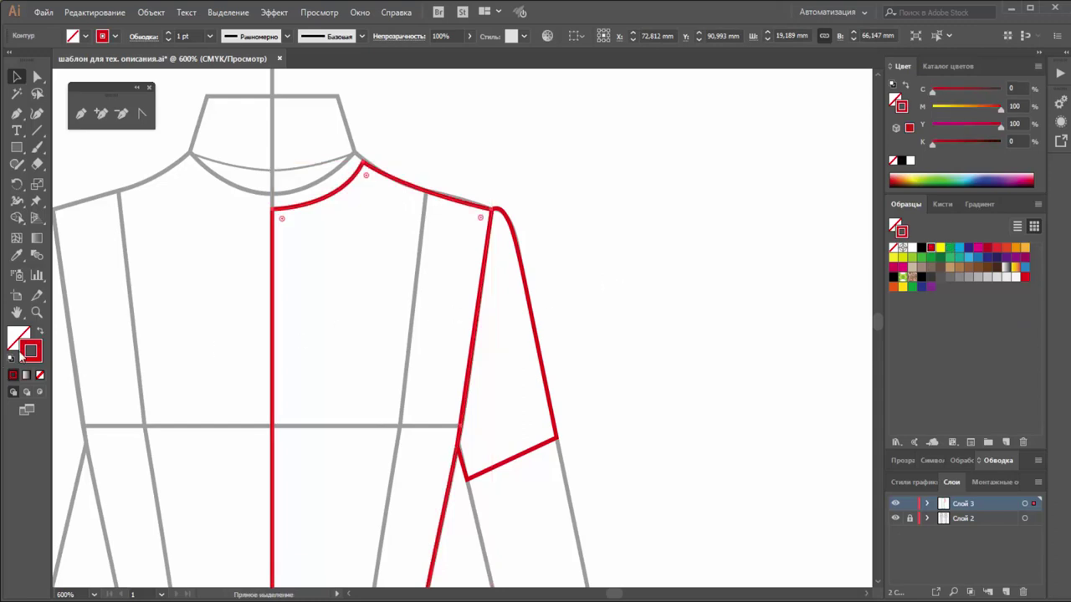
click(20, 350)
key(v)
click(957, 251)
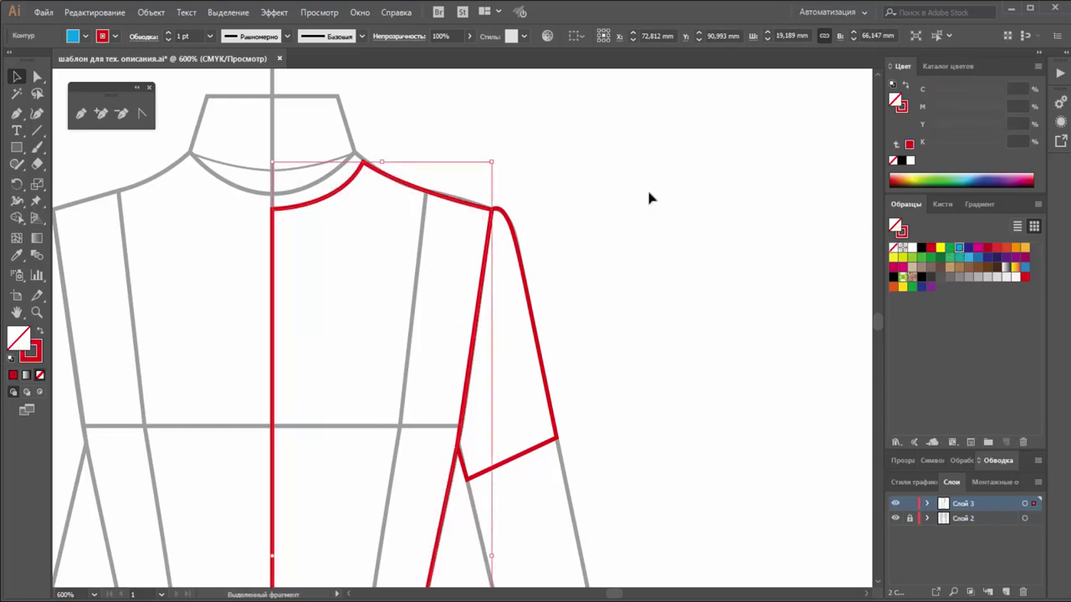
Step: Fill the sleeve shape with green, then zoom in close on the neckline
drag(572, 288, 499, 341)
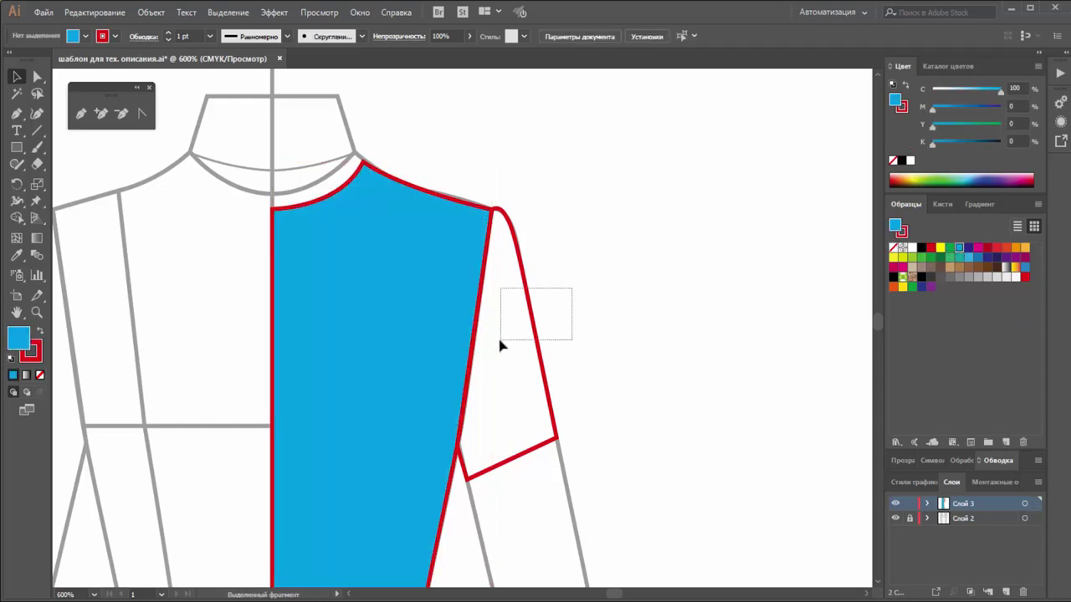
click(950, 249)
click(629, 239)
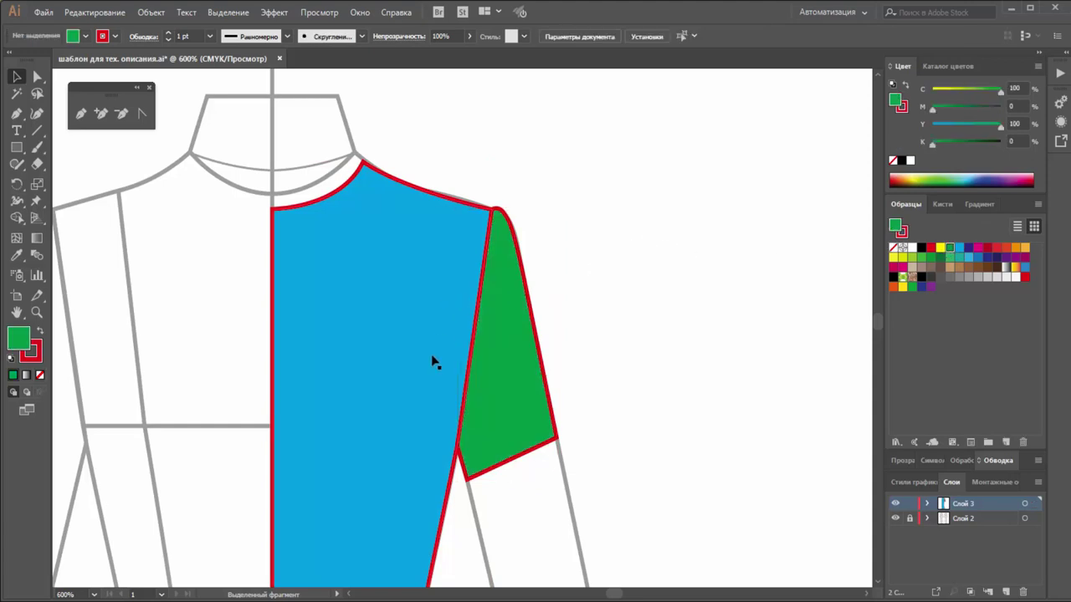
key(z)
alt+click(450, 405)
alt+click(486, 433)
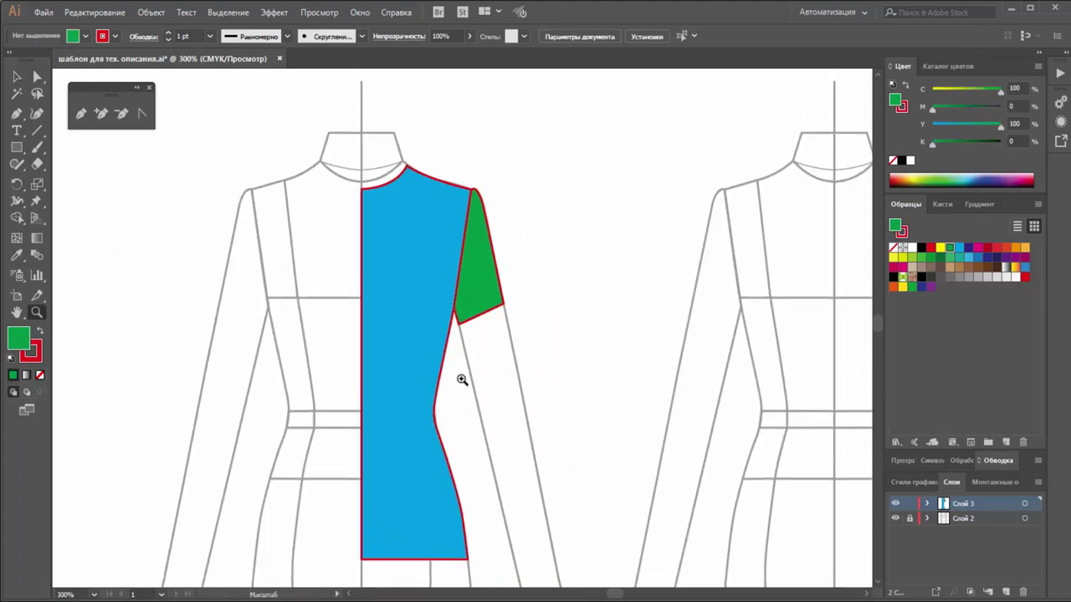
click(435, 228)
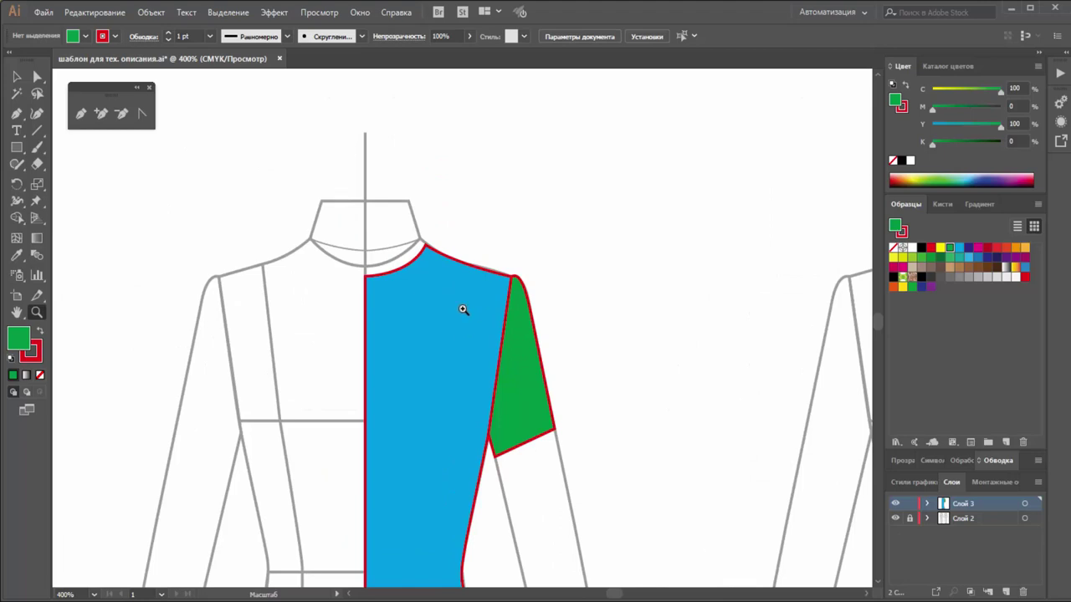
click(463, 310)
click(409, 297)
click(395, 308)
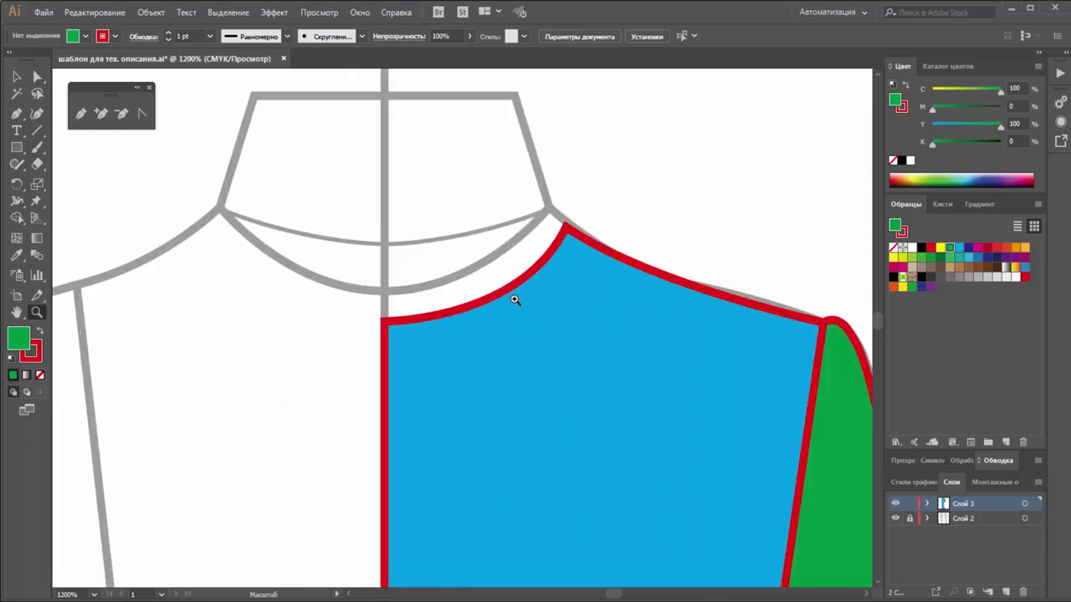
click(514, 299)
Step: Start a neckline band path from centre front along the neck to the shoulder corner
click(81, 114)
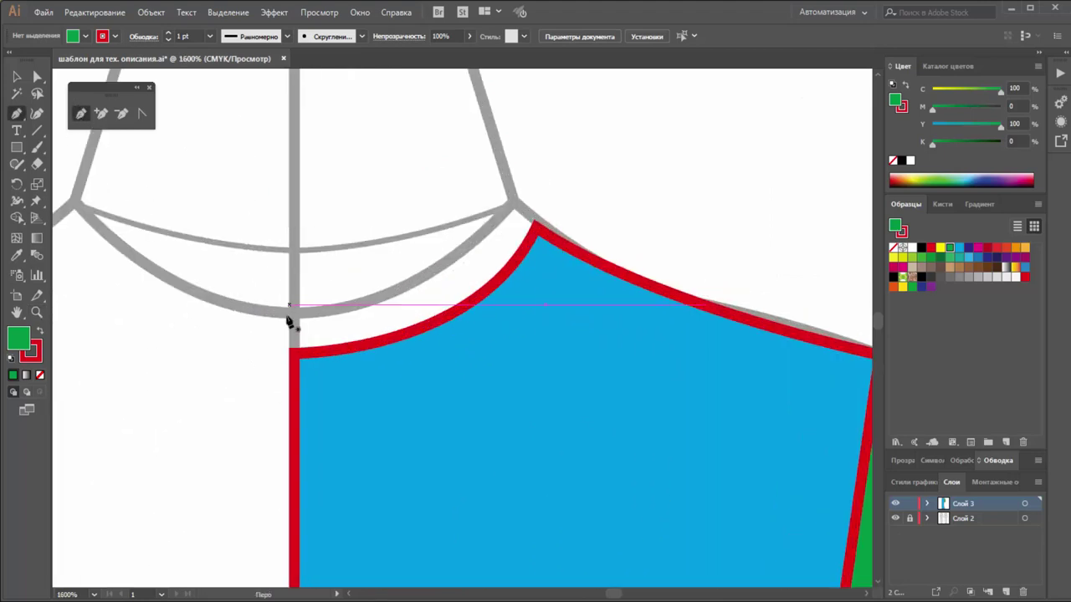
ctrl+click(334, 351)
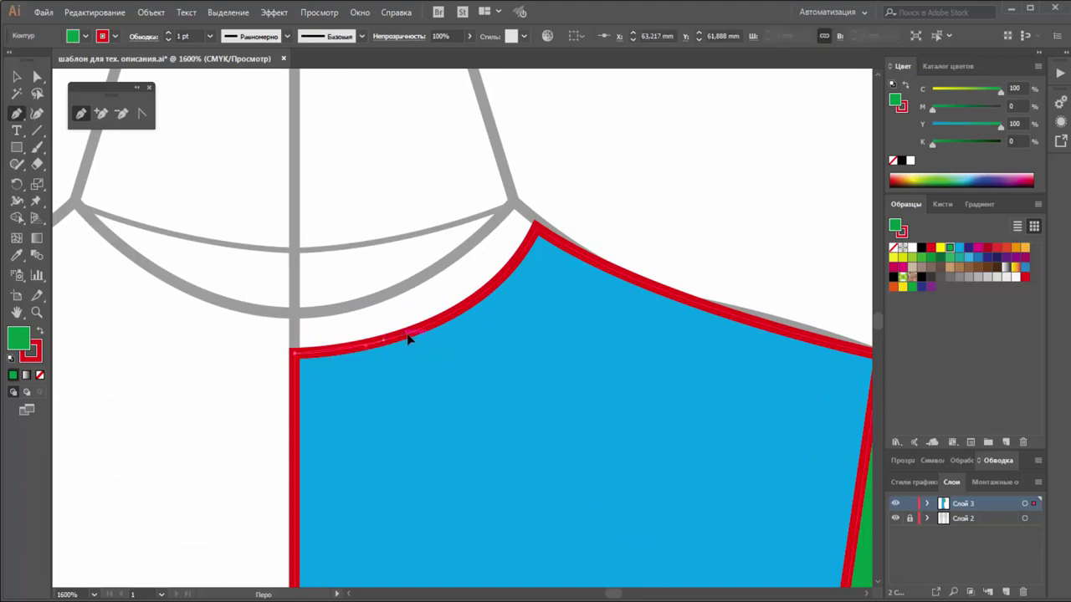
click(474, 308)
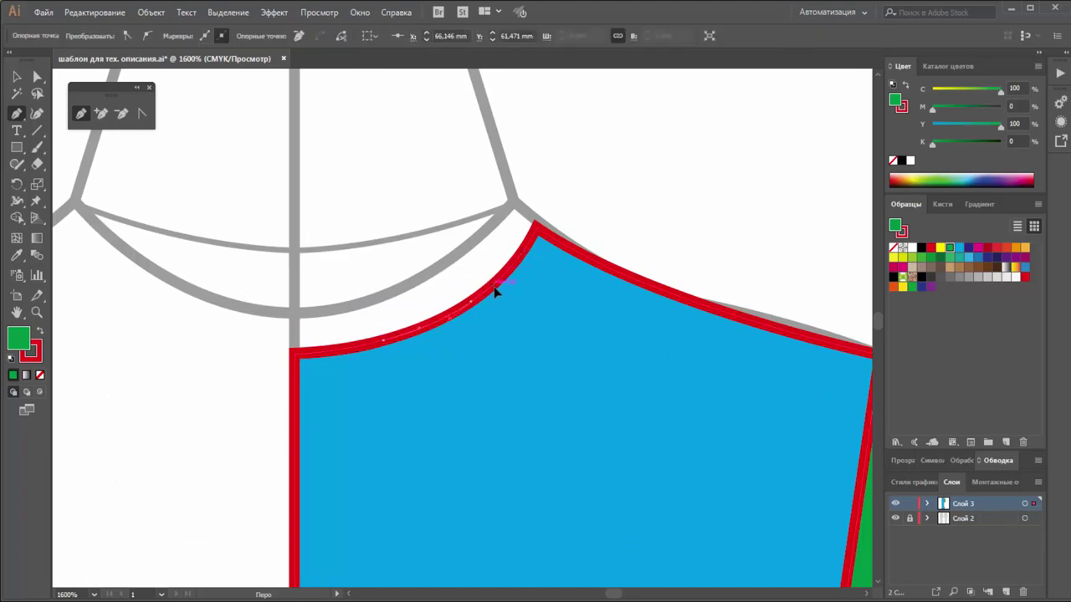
click(495, 291)
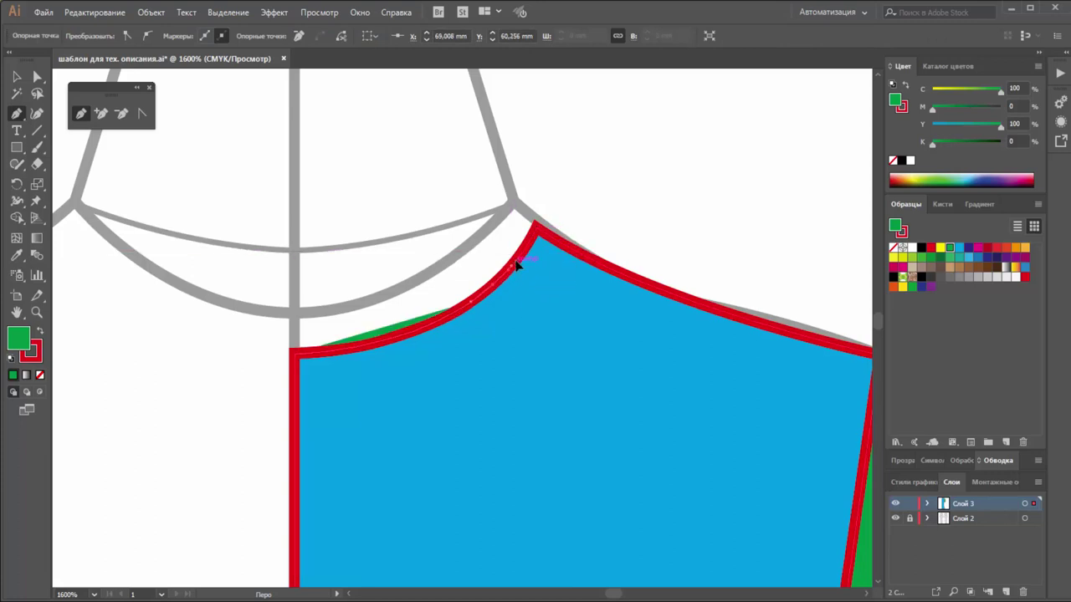
click(533, 228)
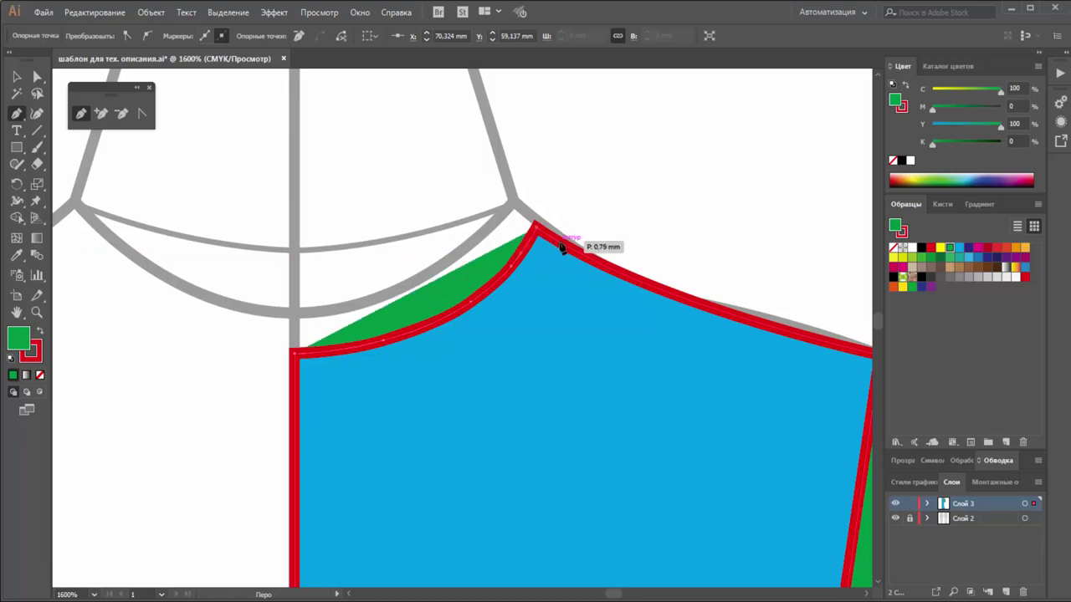
click(558, 243)
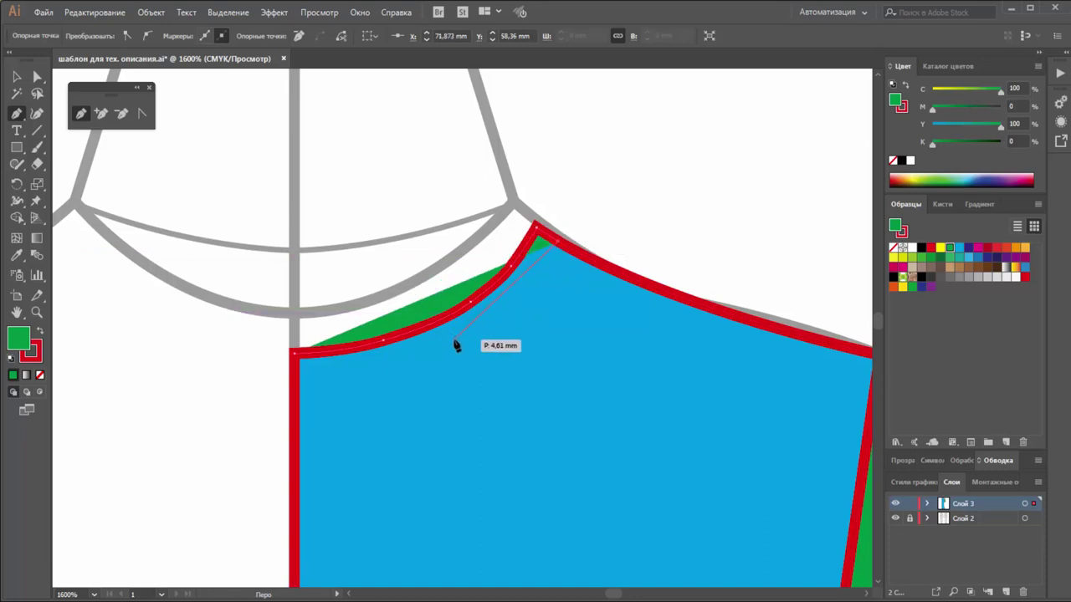
Step: Curve the band's inner edge, close it at the left edge, and adjust its lower-left corner
drag(458, 344, 387, 377)
click(296, 385)
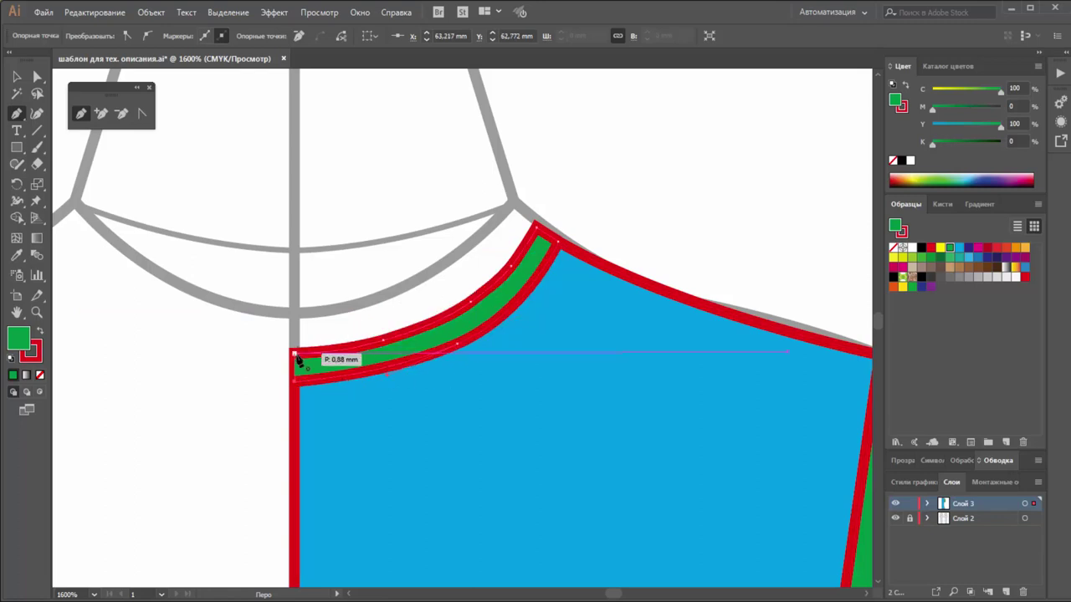
click(295, 354)
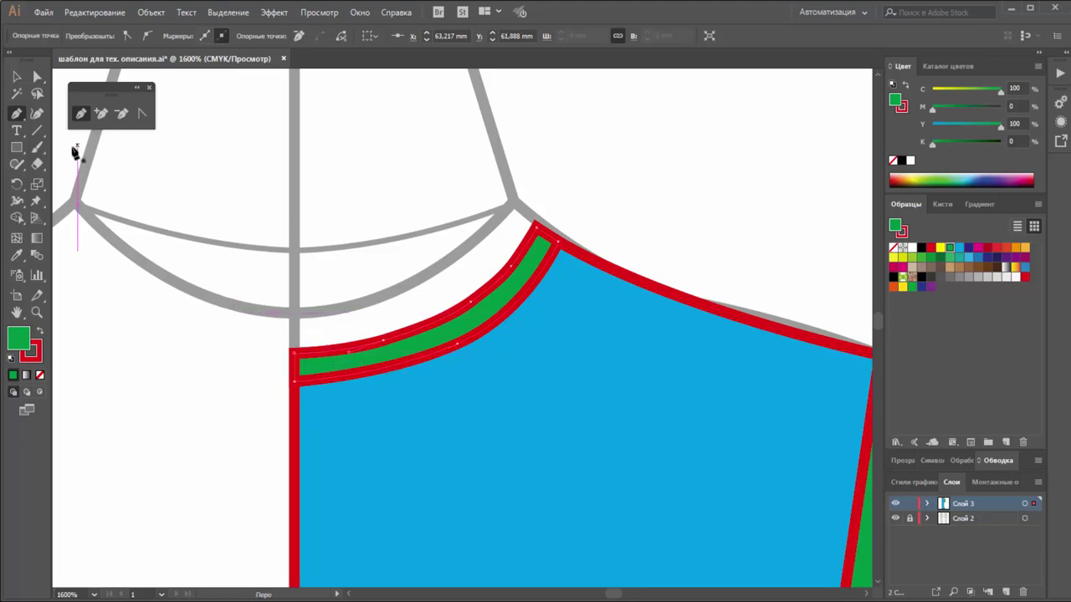
click(37, 76)
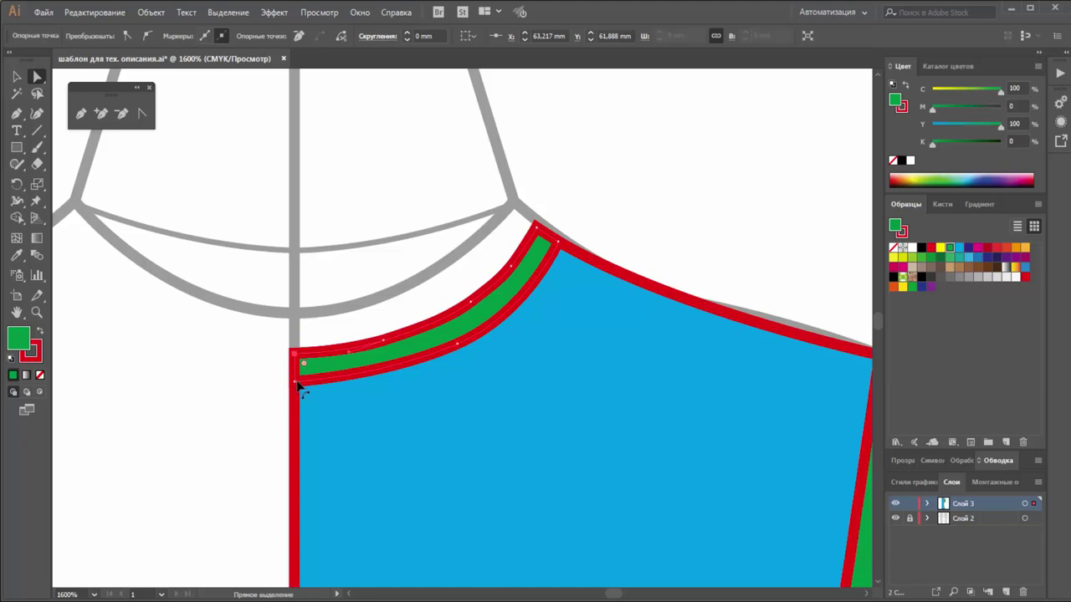
drag(299, 385, 295, 385)
click(641, 240)
click(17, 76)
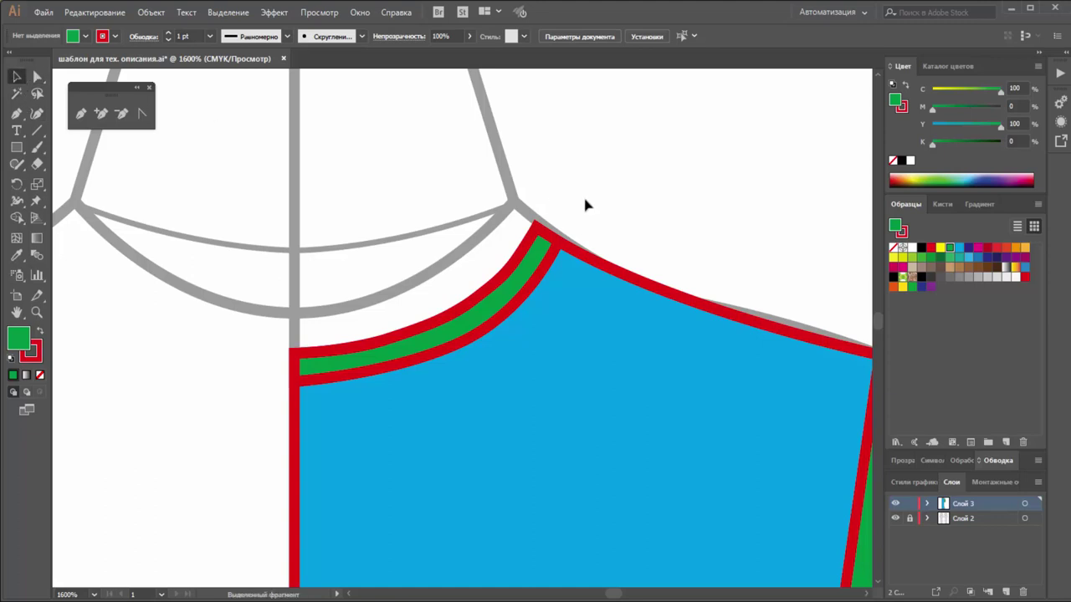
Step: Zoom out to view the shirt, then zoom in closely on the neckline corner
key(z)
alt+click(490, 460)
alt+click(511, 396)
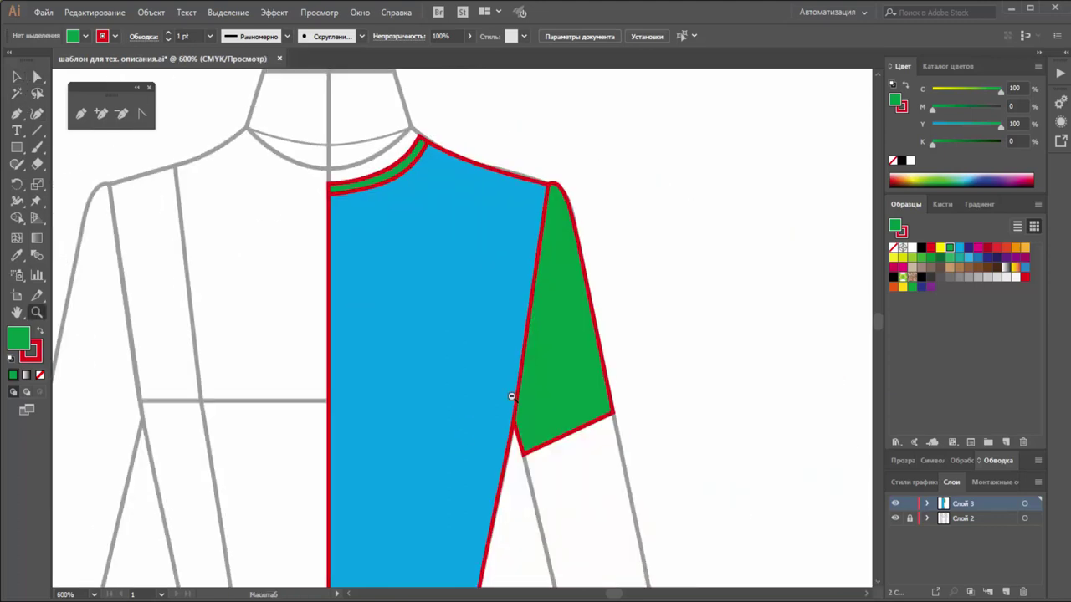
alt+click(466, 401)
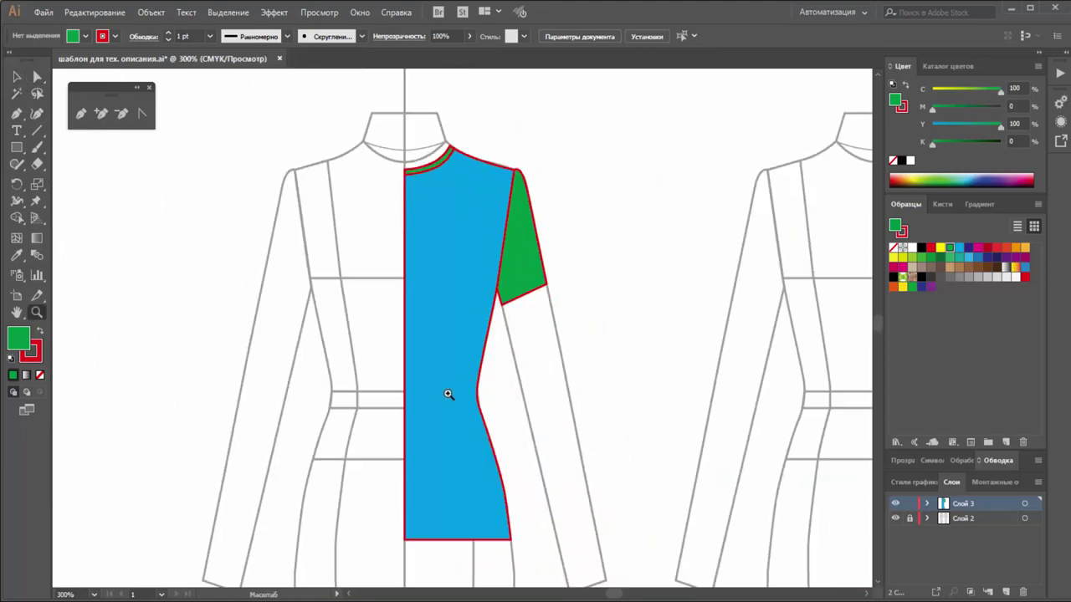
click(18, 77)
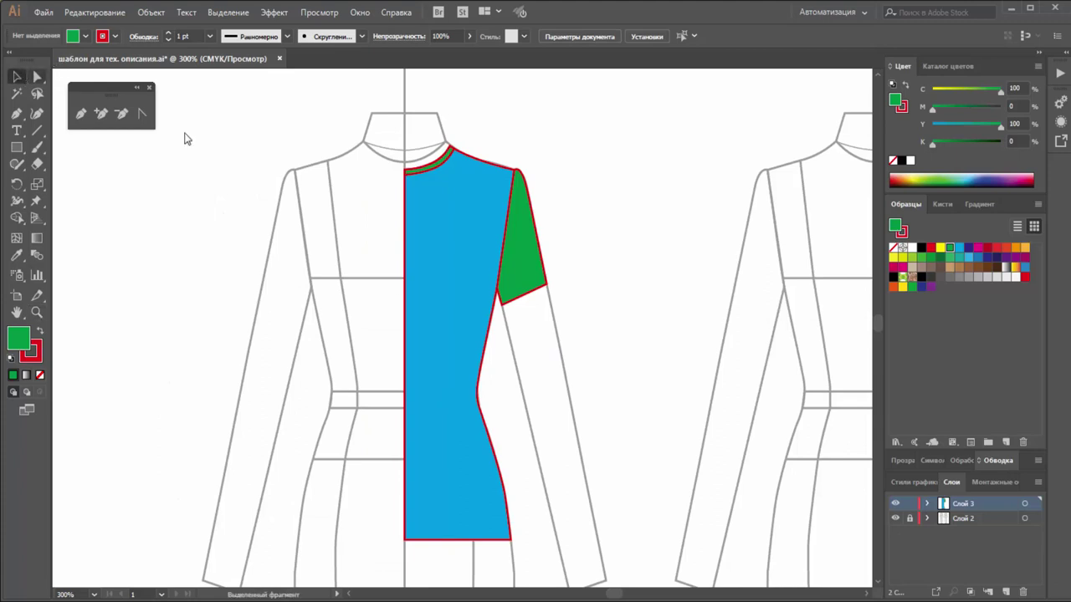
mouse_move(569, 128)
mouse_down()
mouse_move(380, 301)
mouse_move(566, 220)
mouse_up()
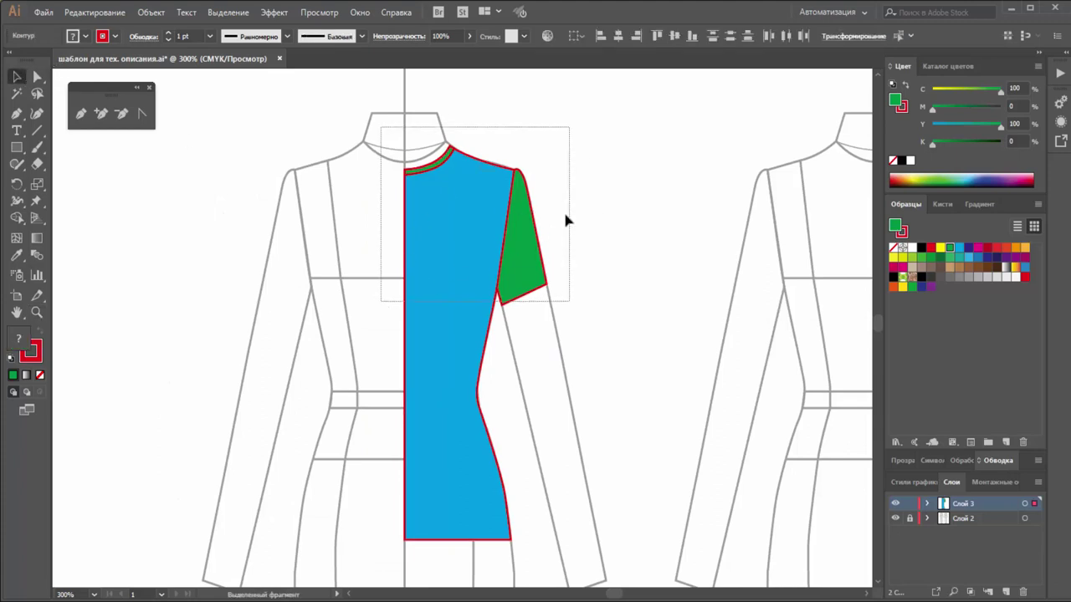
key(ctrl+shift+a)
click(36, 312)
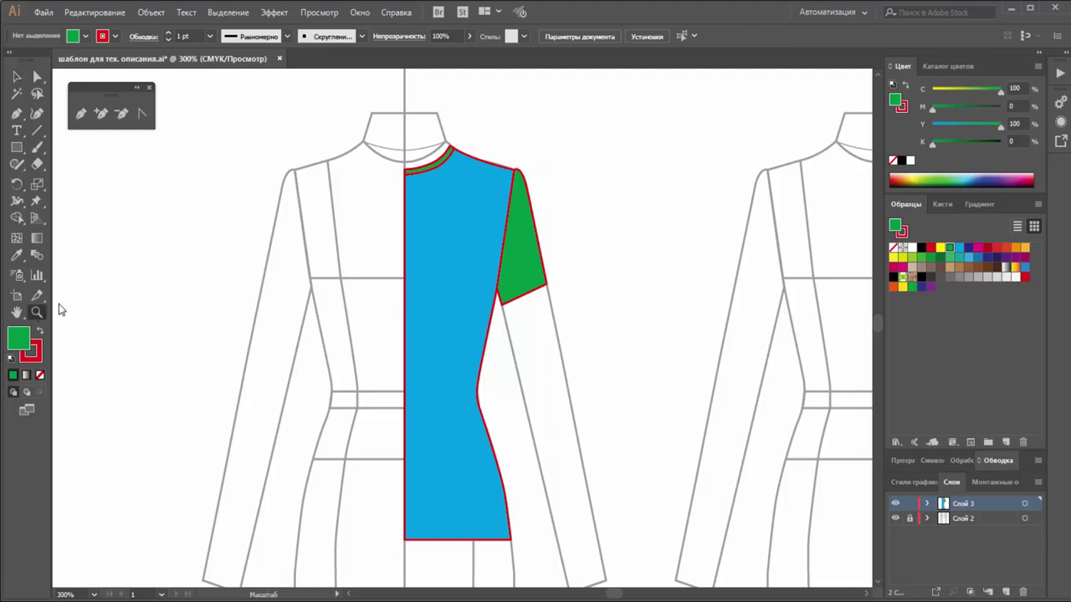
drag(376, 149, 516, 210)
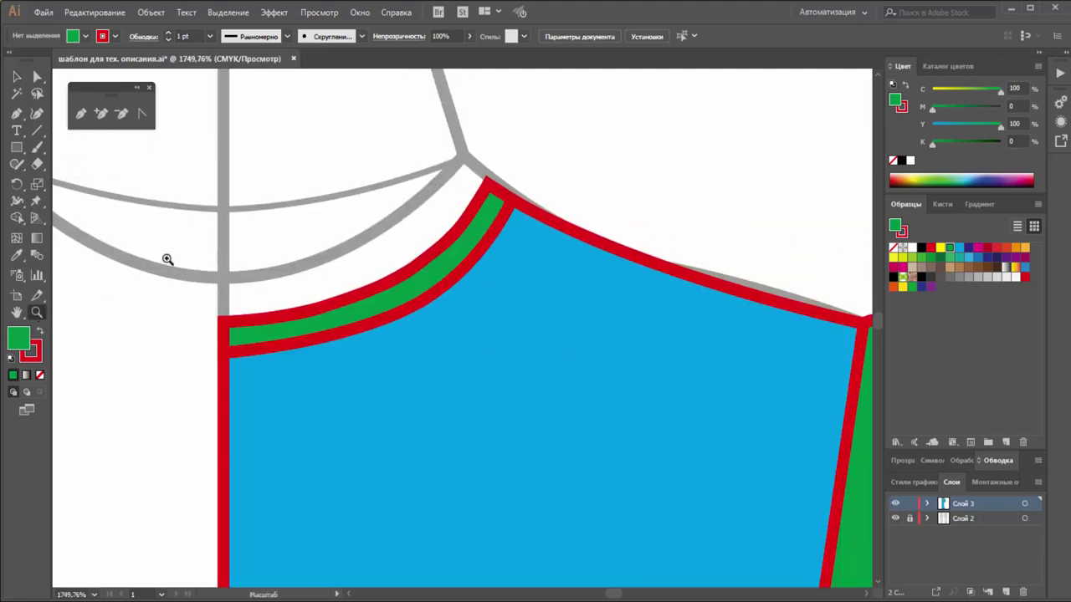
drag(197, 164, 620, 458)
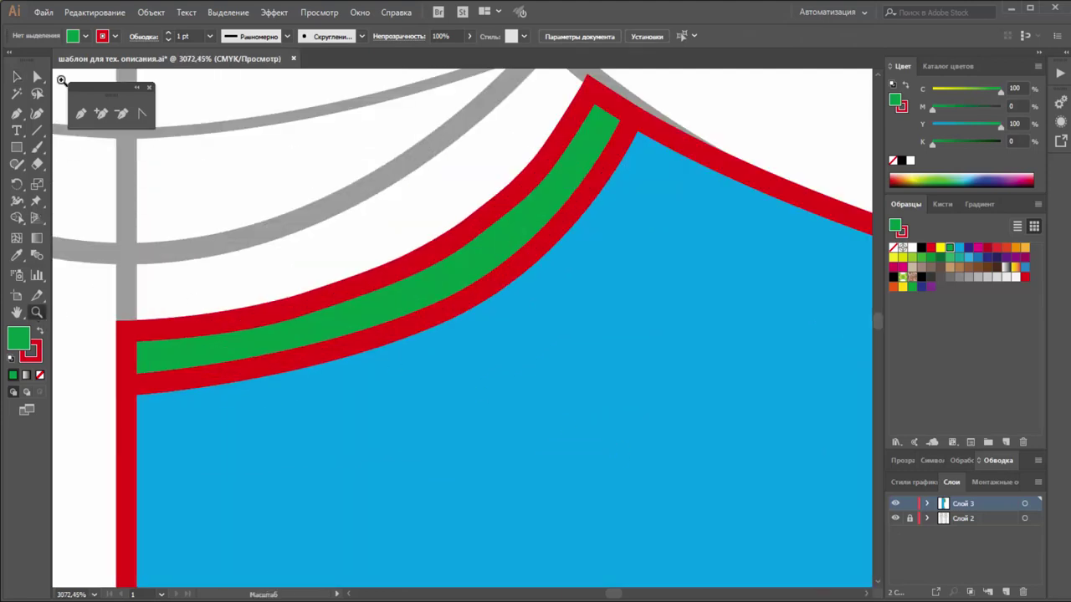
Step: Drag the band's lower-left corner down, reshape its lower curve and shift the top corner
click(37, 76)
click(130, 396)
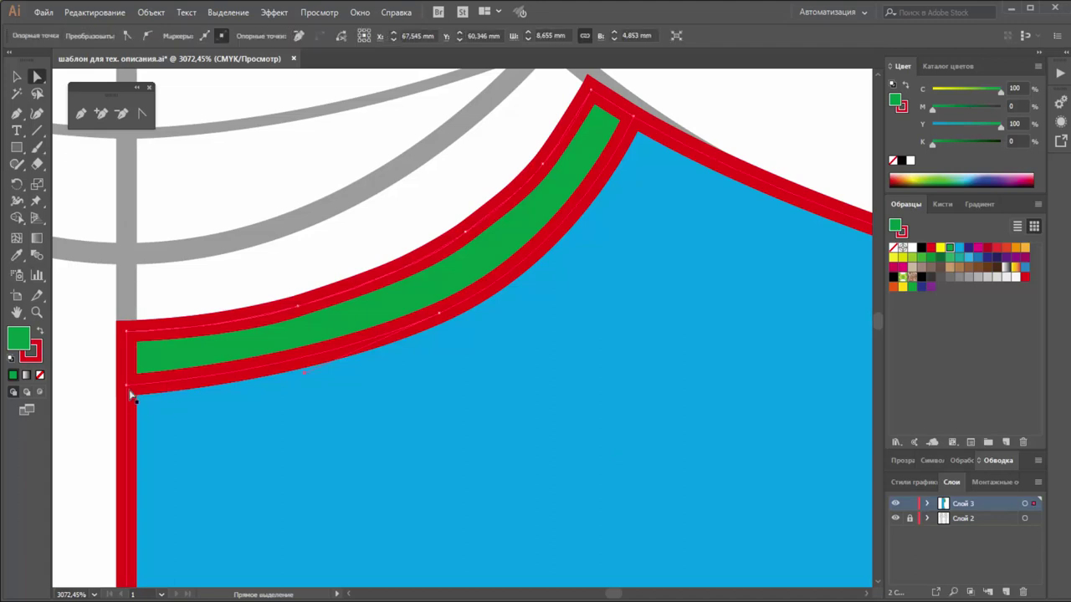
drag(127, 387, 126, 413)
drag(438, 316, 448, 333)
drag(631, 124, 653, 134)
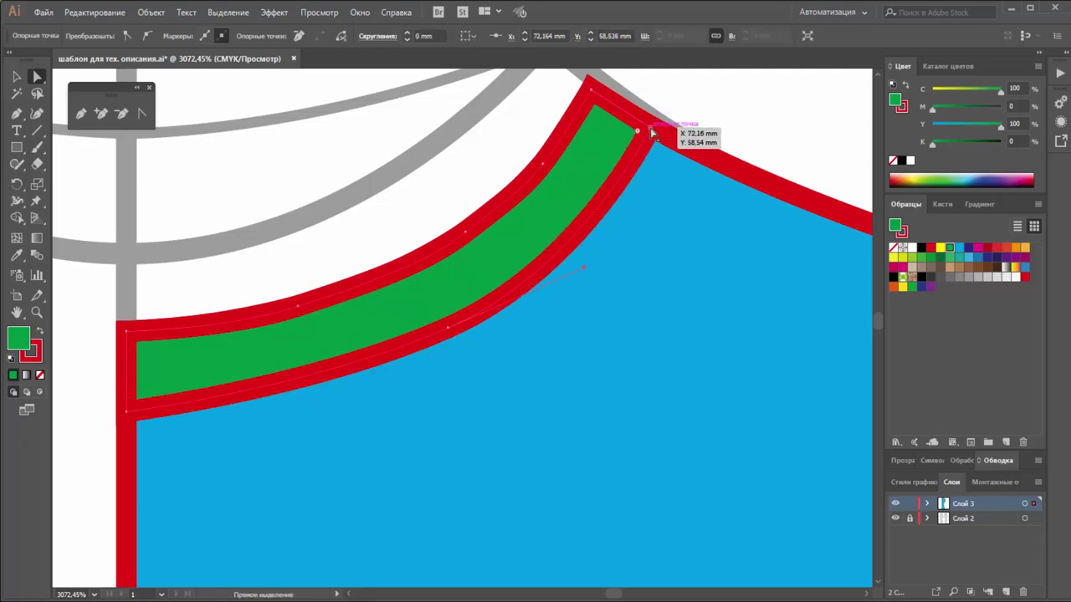
click(700, 114)
Step: Zoom out from the neckline to show the whole garment template
key(v)
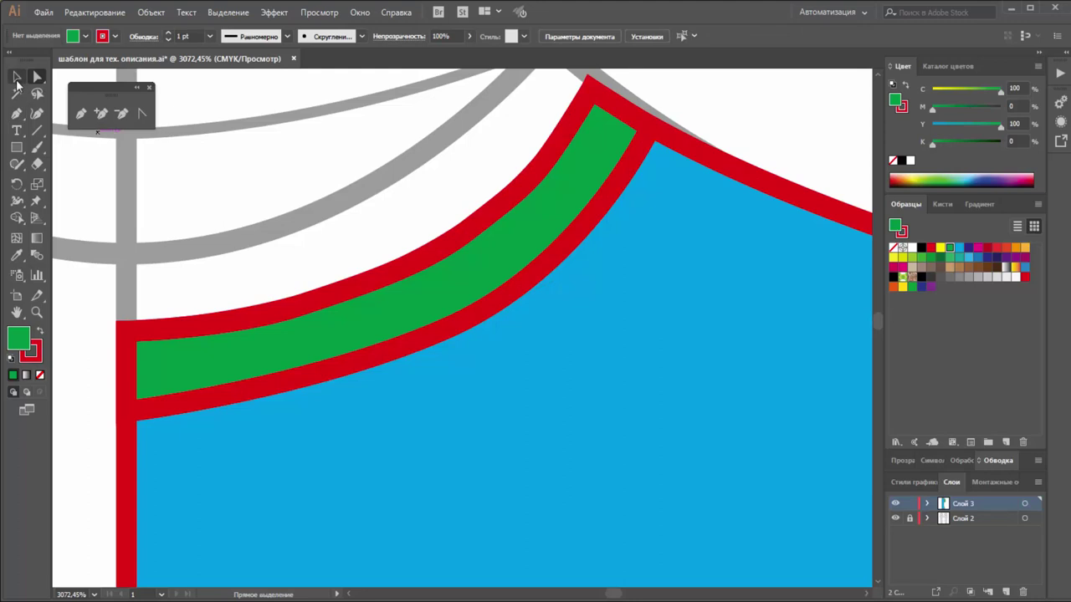
key(z)
alt+click(437, 444)
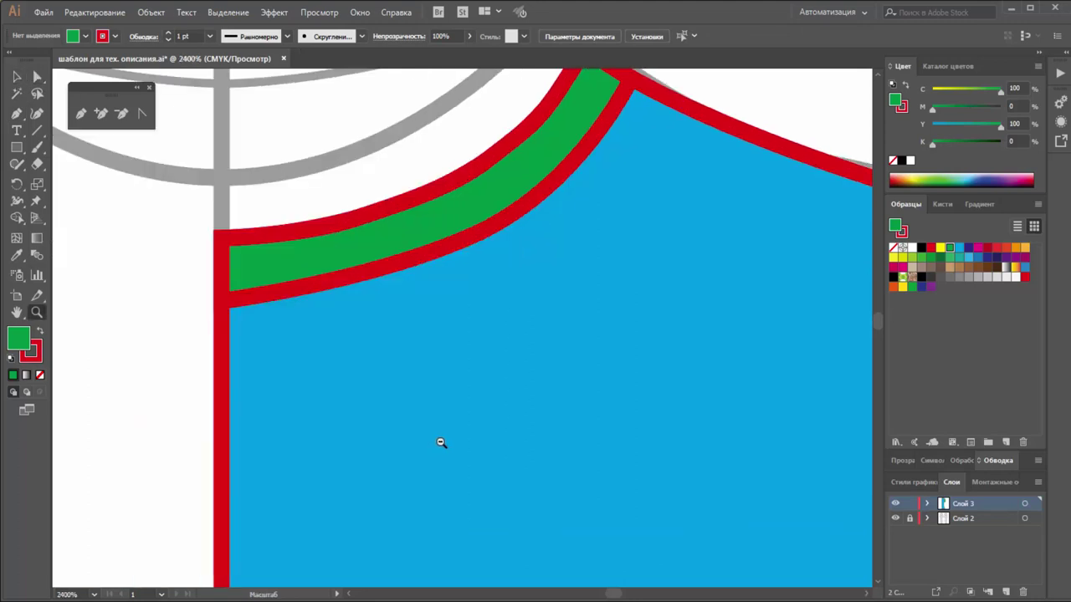
alt+click(467, 428)
alt+click(467, 429)
alt+click(467, 428)
alt+click(460, 430)
alt+click(456, 428)
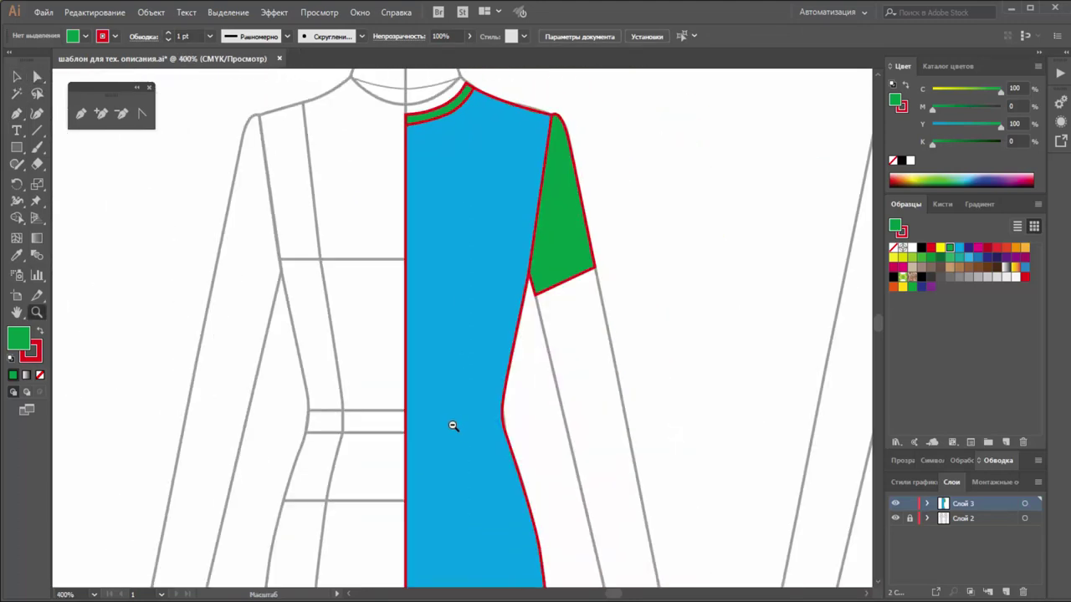
alt+click(456, 428)
scroll(251, 200, up, 2)
Step: Remove fills from the bodice, sleeve and band pieces, and show the Pathfinder panel
key(v)
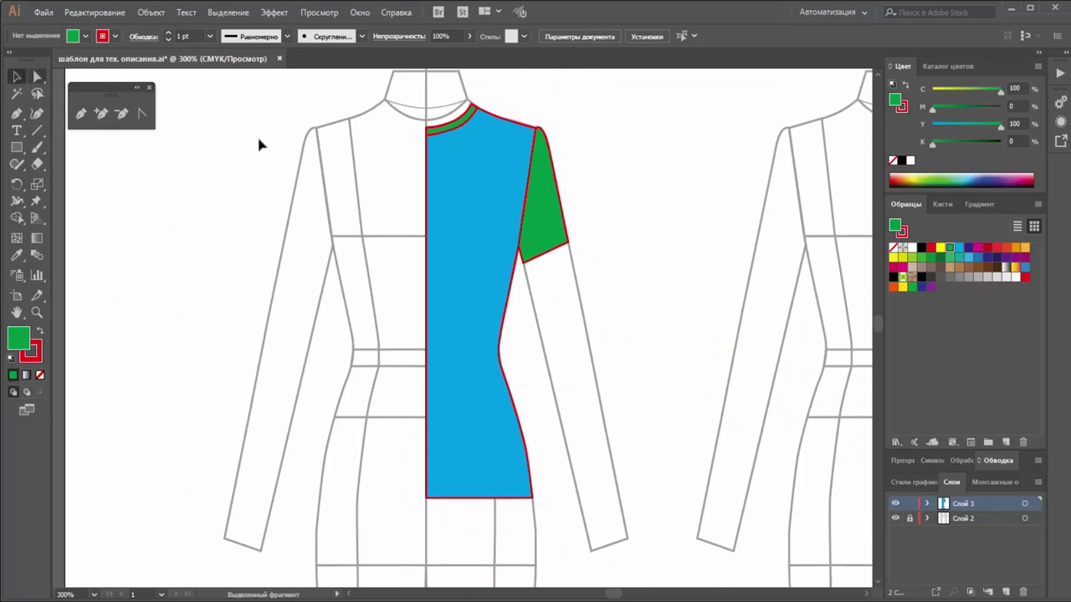
drag(617, 107, 421, 282)
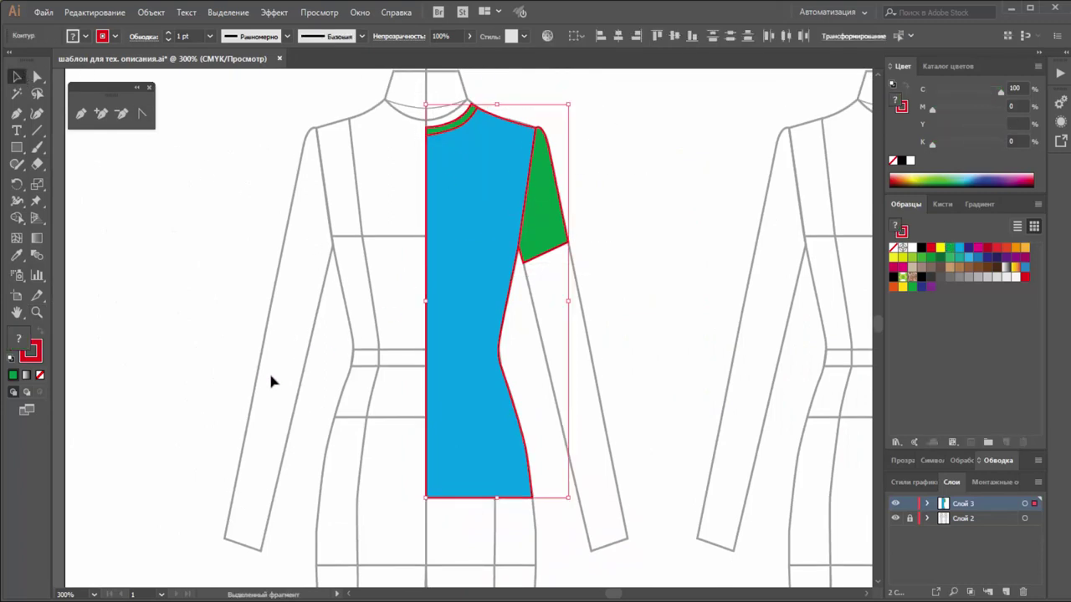
click(40, 376)
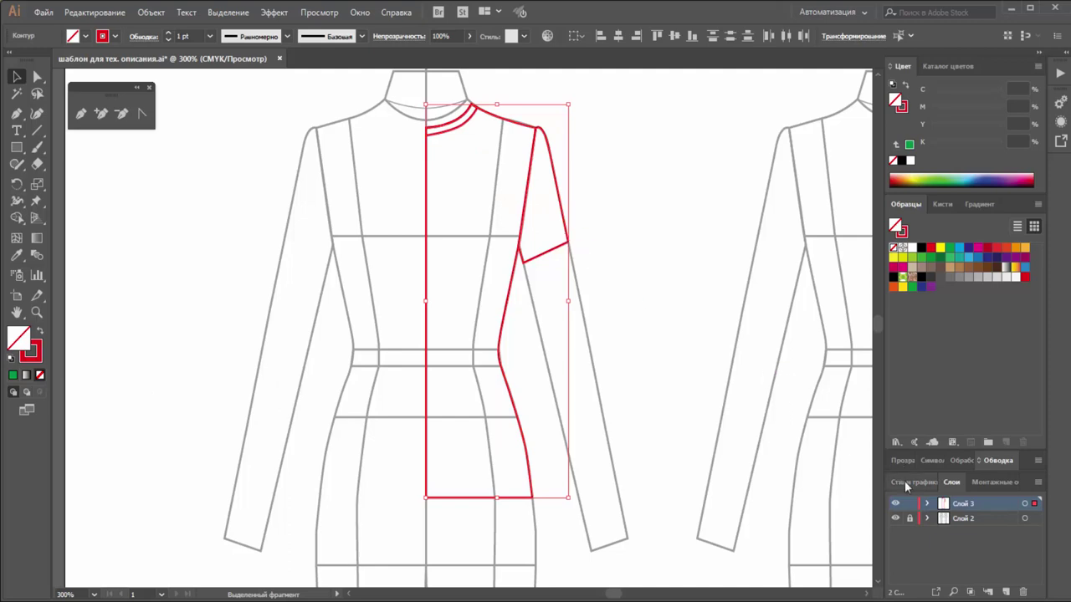
click(952, 465)
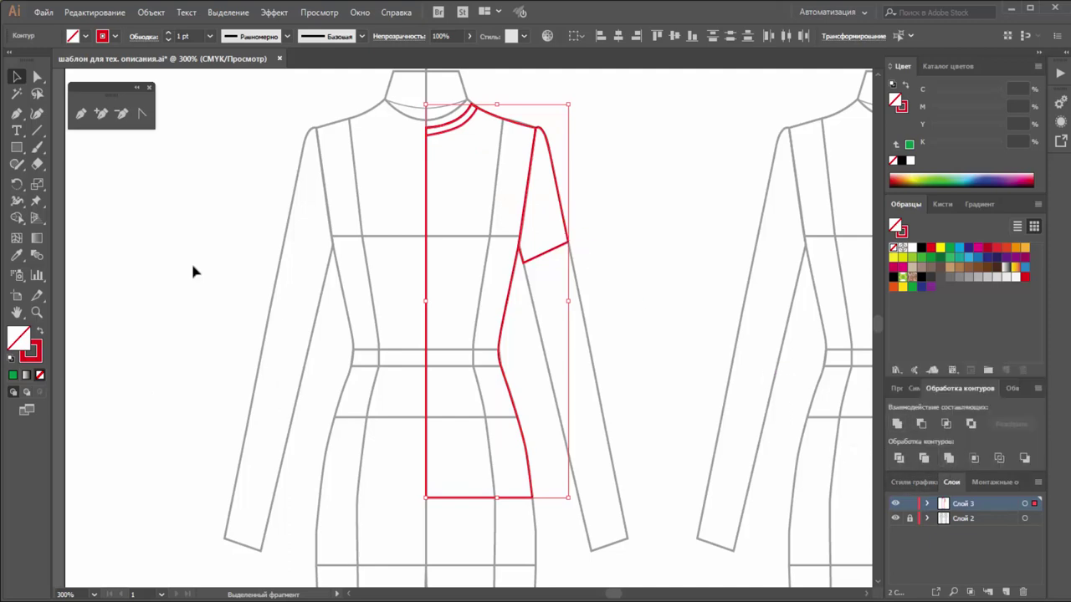
Step: Reflect a copy of the bodice half, sleeve and neck band across the centre line at -90°
drag(18, 185, 76, 203)
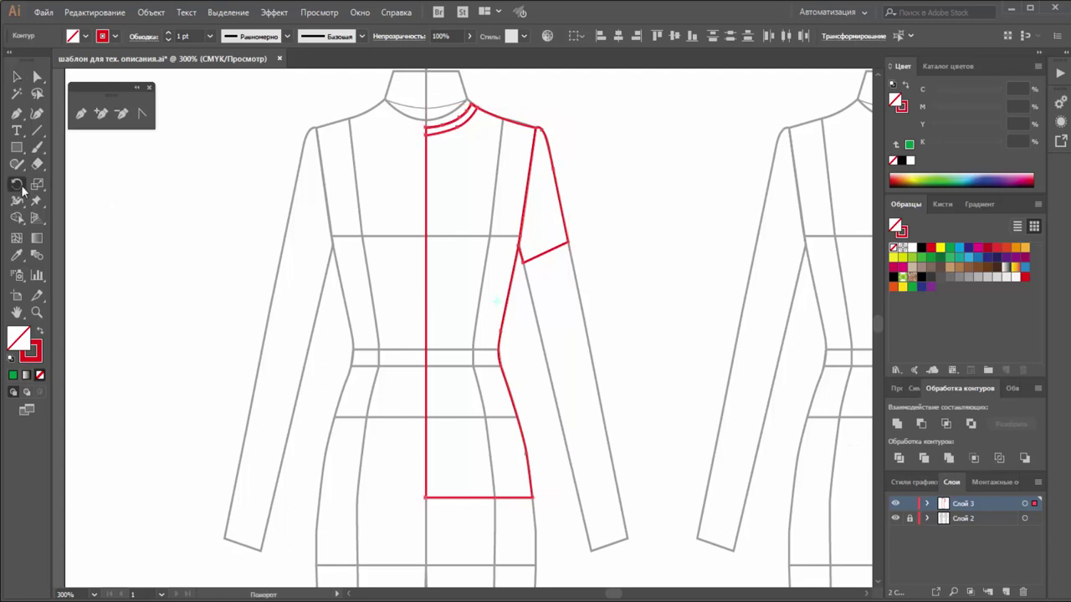
click(75, 201)
click(425, 213)
drag(425, 138, 315, 217)
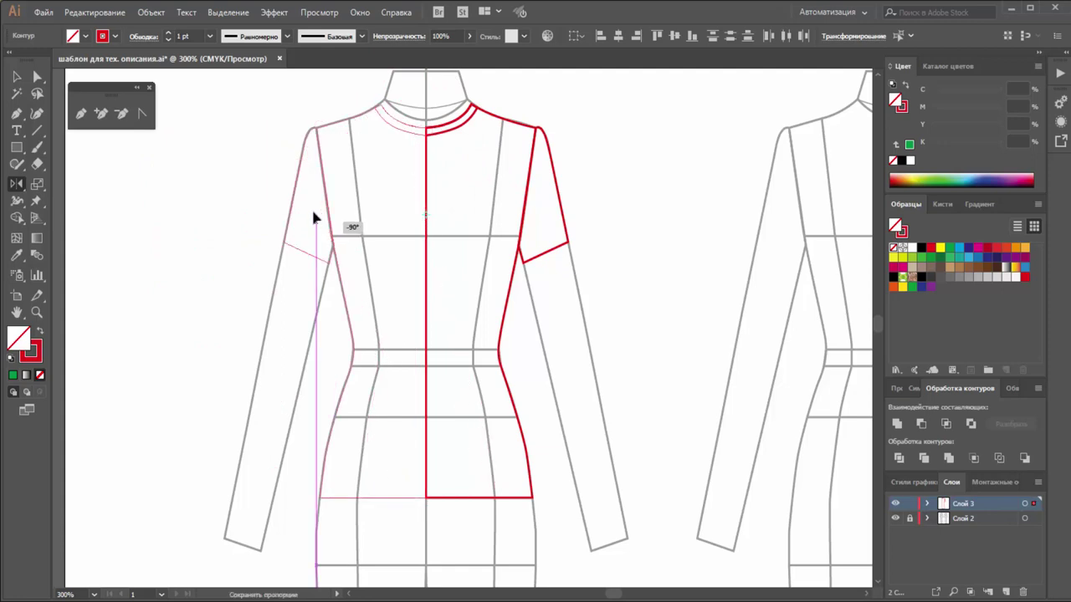
click(16, 76)
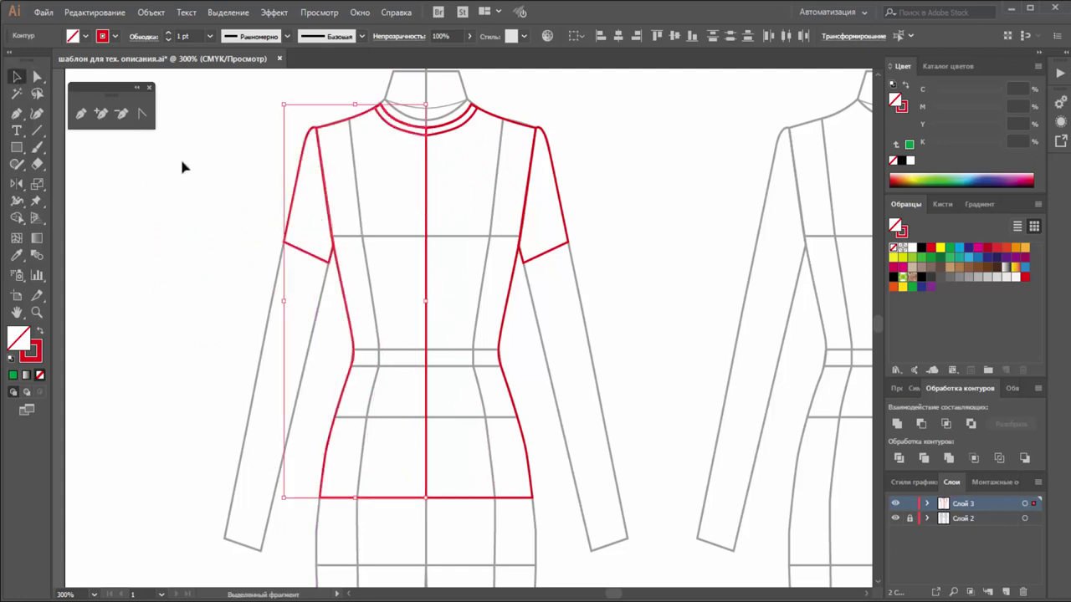
click(330, 136)
Step: Unite the red bodice halves and neckline band with Pathfinder and fill the result white
click(406, 131)
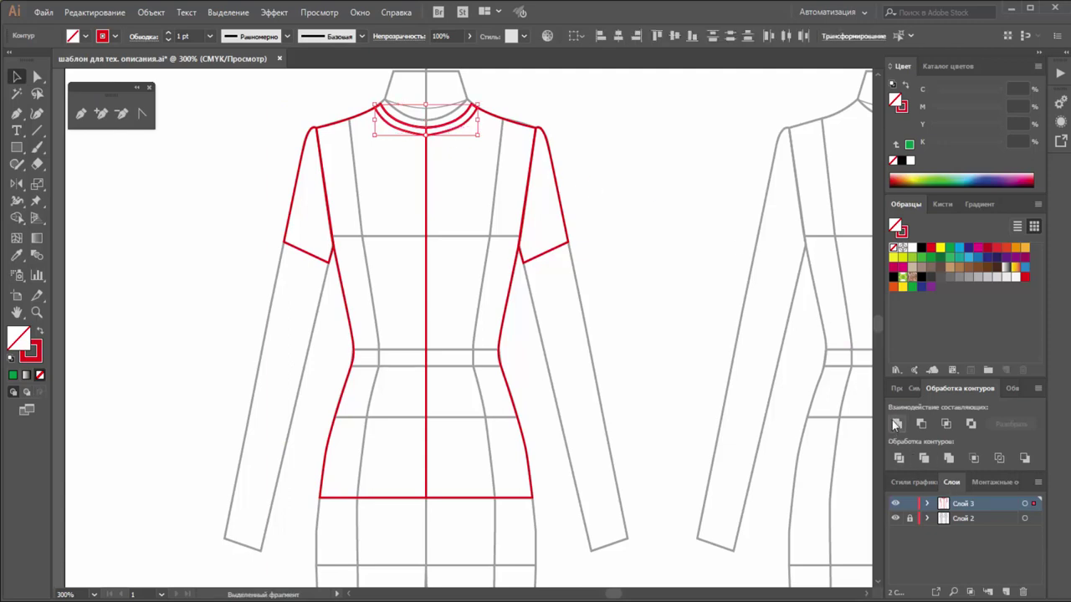
shift+click(415, 484)
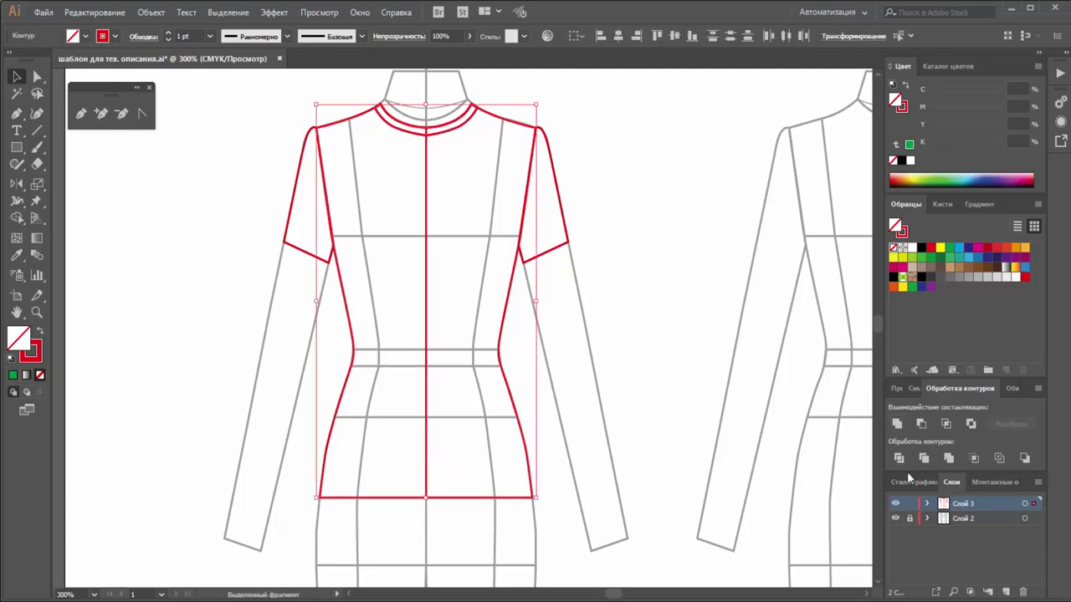
click(895, 425)
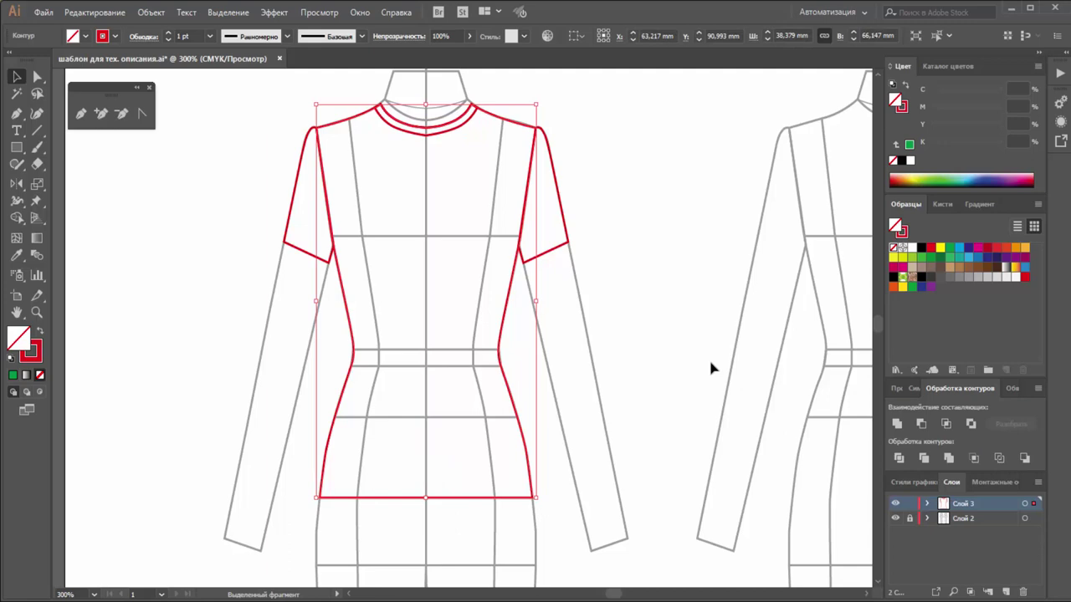
click(650, 271)
drag(609, 94, 247, 411)
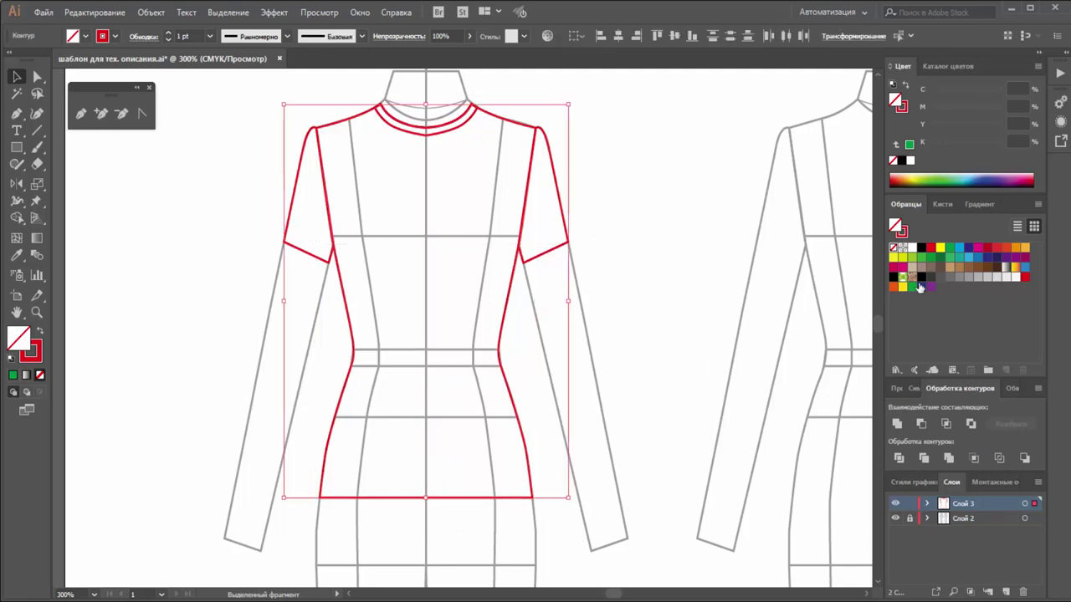
click(911, 248)
click(727, 219)
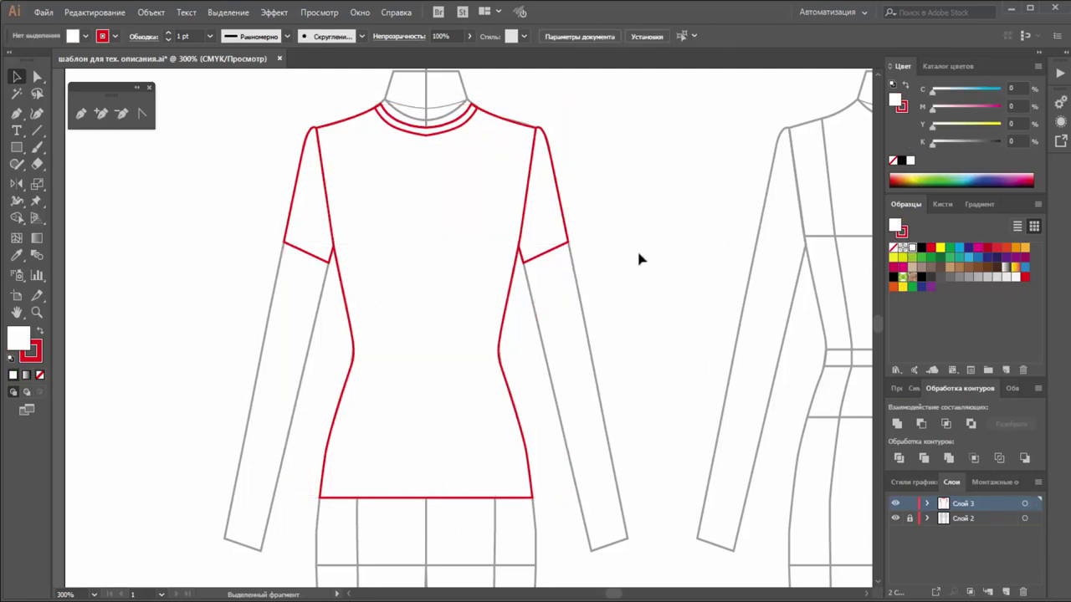
Step: Zoom in on the collar and select the lower red neckline curve
click(37, 312)
drag(416, 110, 439, 164)
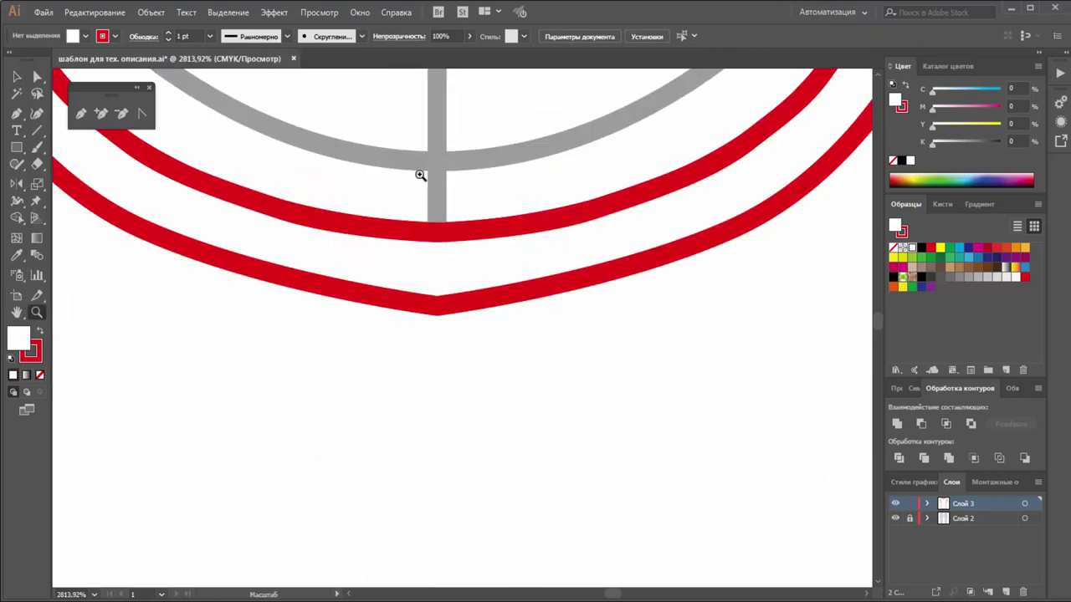
click(17, 76)
click(401, 303)
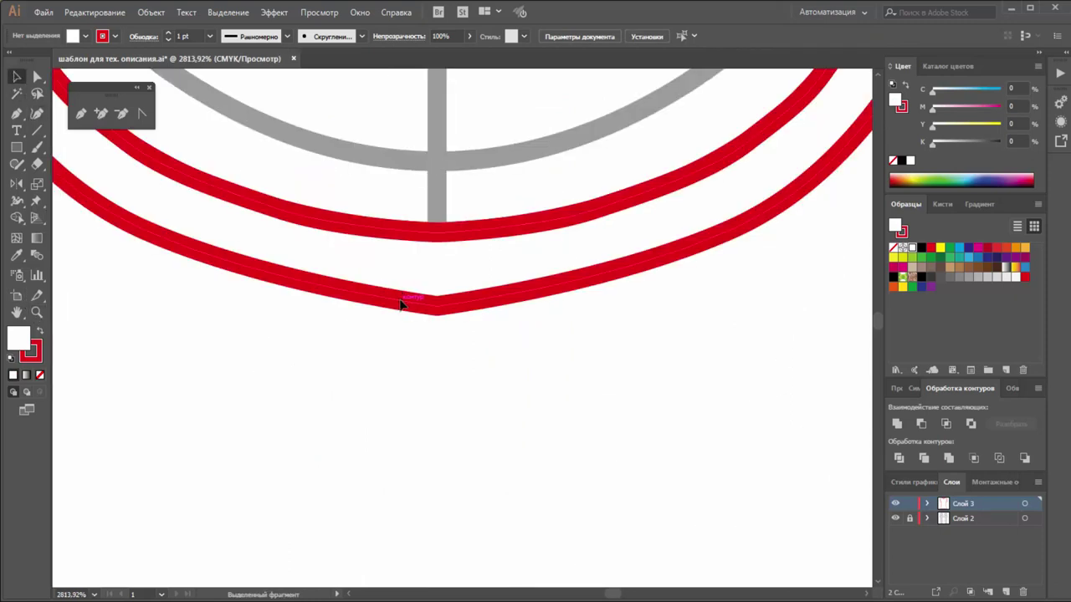
click(401, 303)
Step: Pull smooth handles from the curve's sharp bottom corner to round it, then zoom back out
click(142, 114)
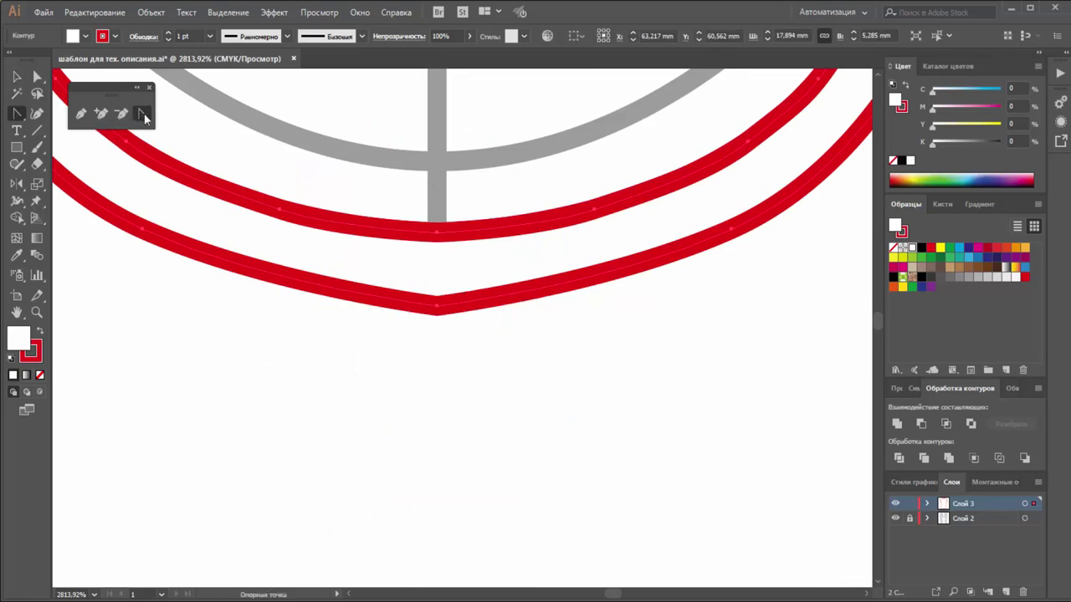
click(437, 307)
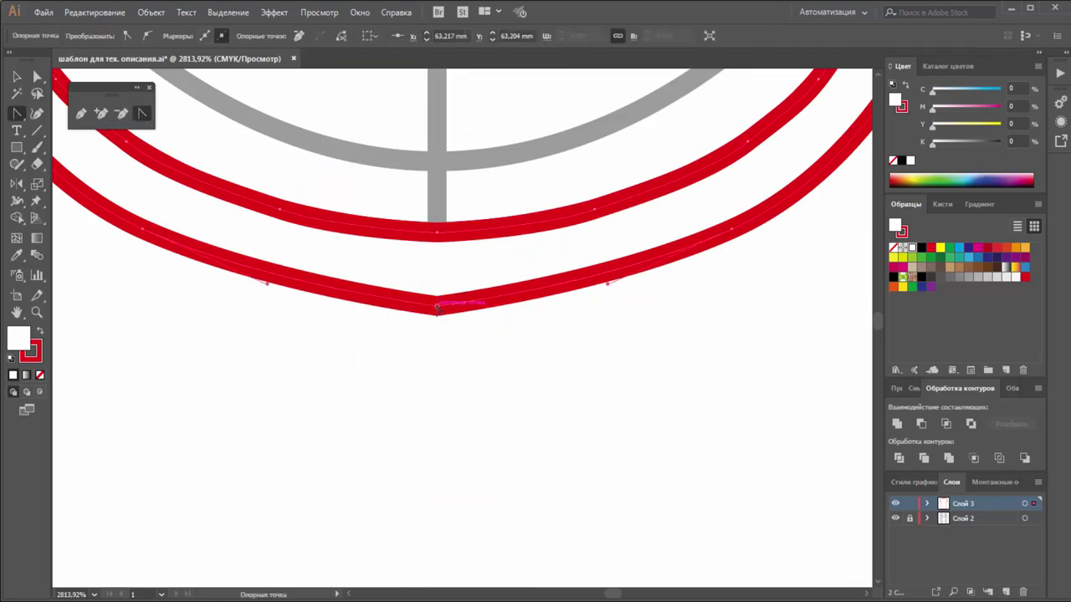
drag(436, 307, 492, 321)
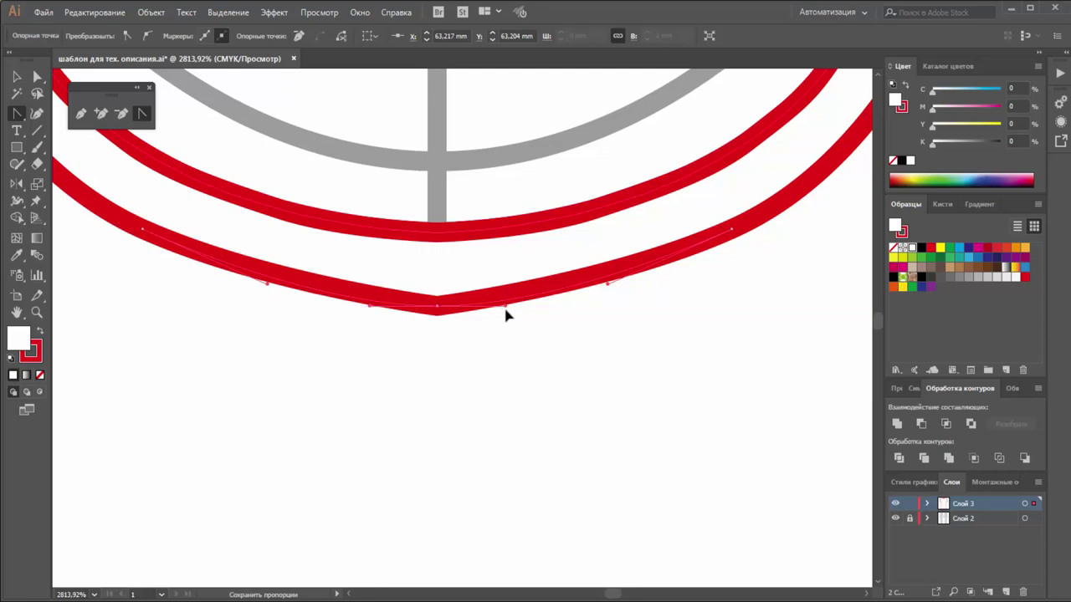
key(ctrl+z)
key(z)
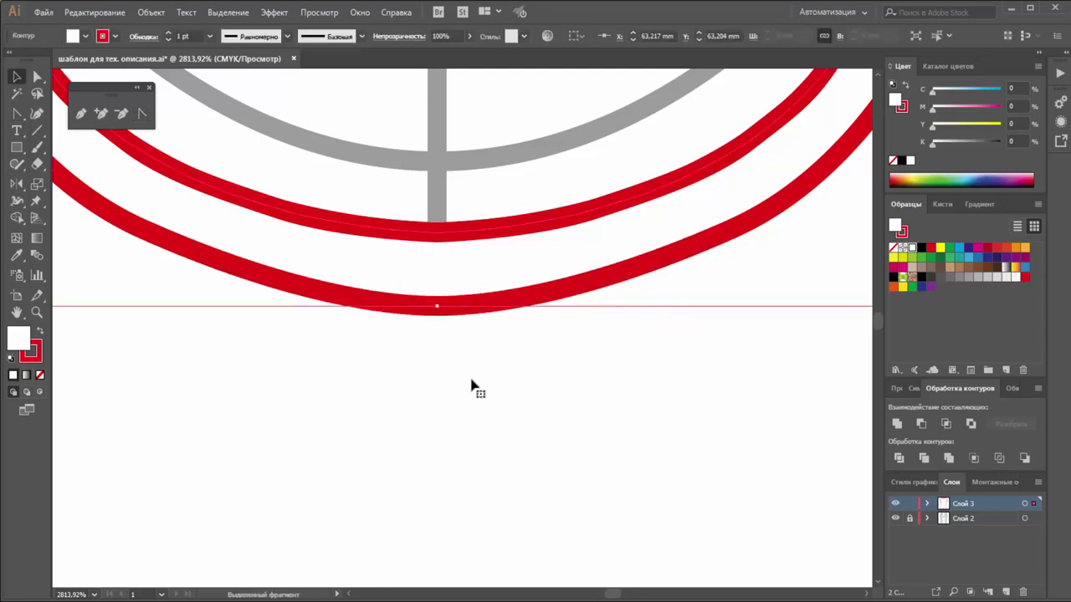
alt+click(494, 390)
alt+click(469, 376)
Step: Draw a straight line across the right sleeve hem from corner to corner
alt+click(432, 378)
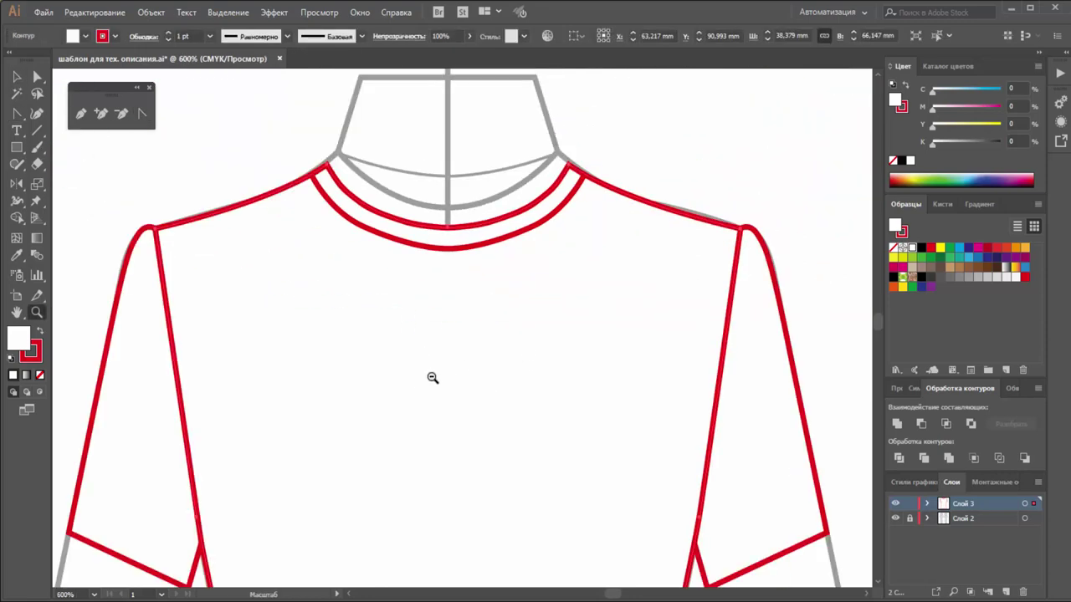
alt+click(481, 388)
alt+click(494, 377)
scroll(446, 357, down, 2)
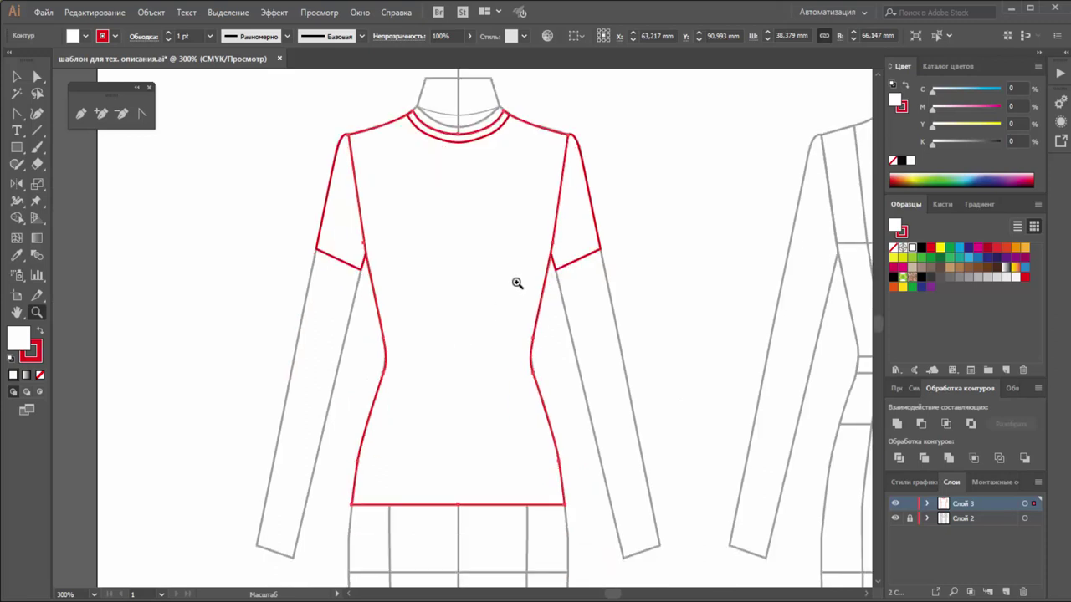
click(461, 303)
click(454, 340)
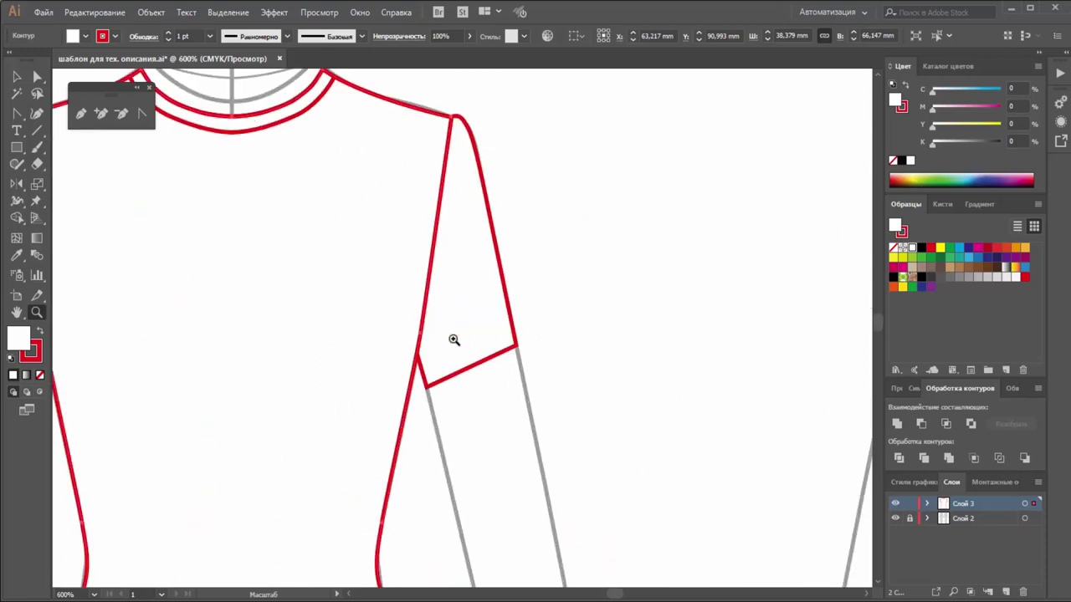
click(432, 353)
click(81, 113)
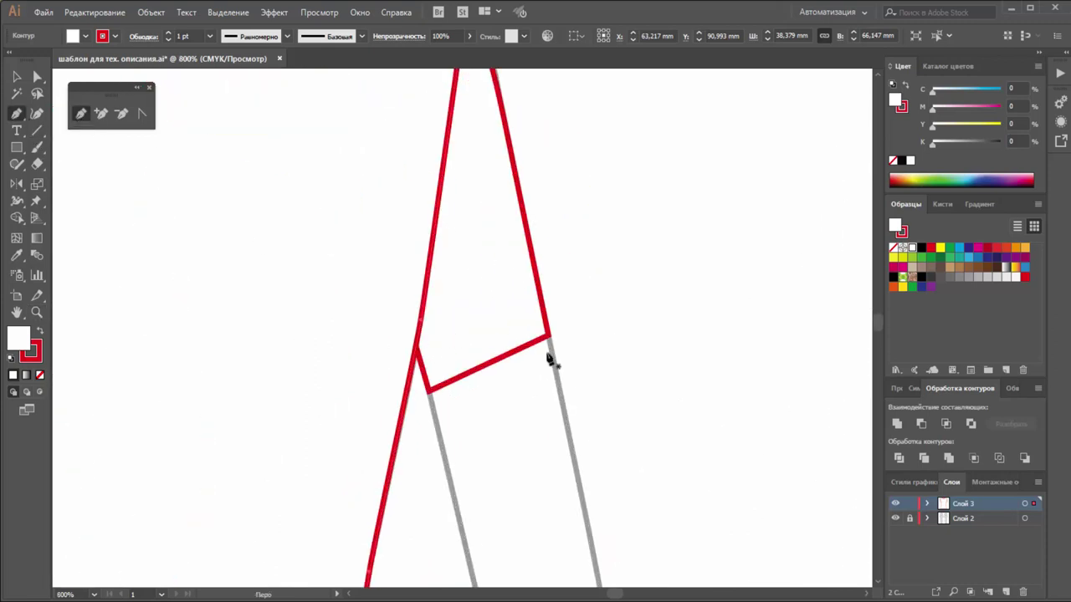
click(429, 385)
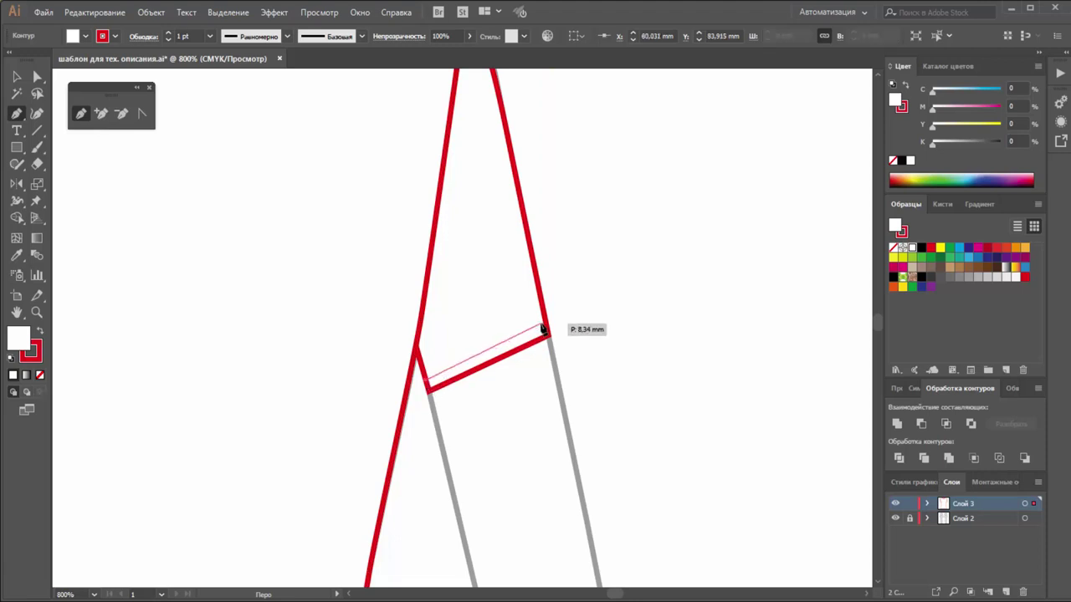
click(544, 329)
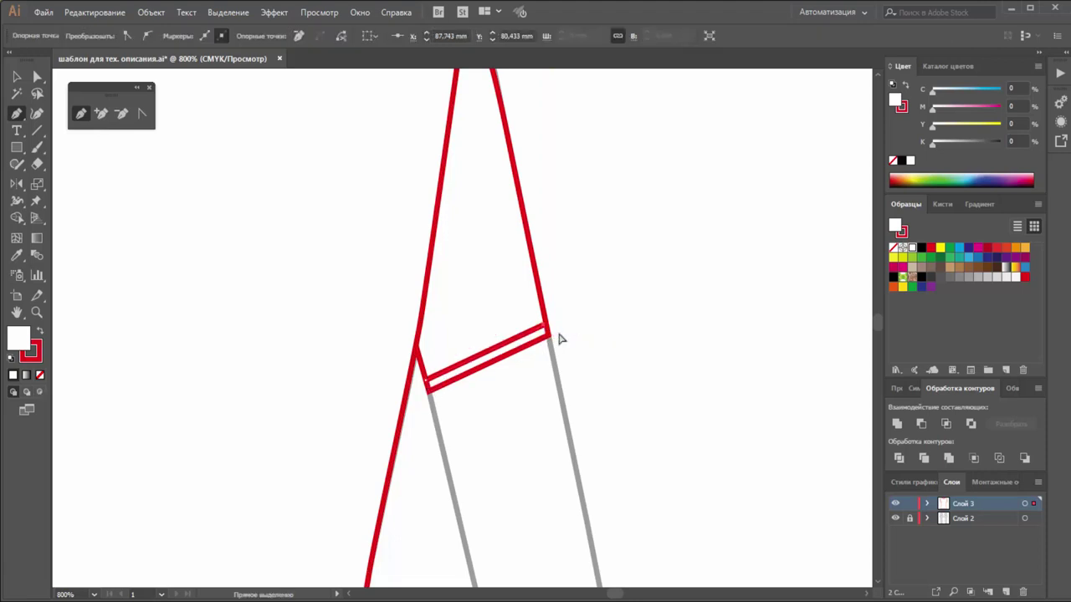
ctrl+click(664, 374)
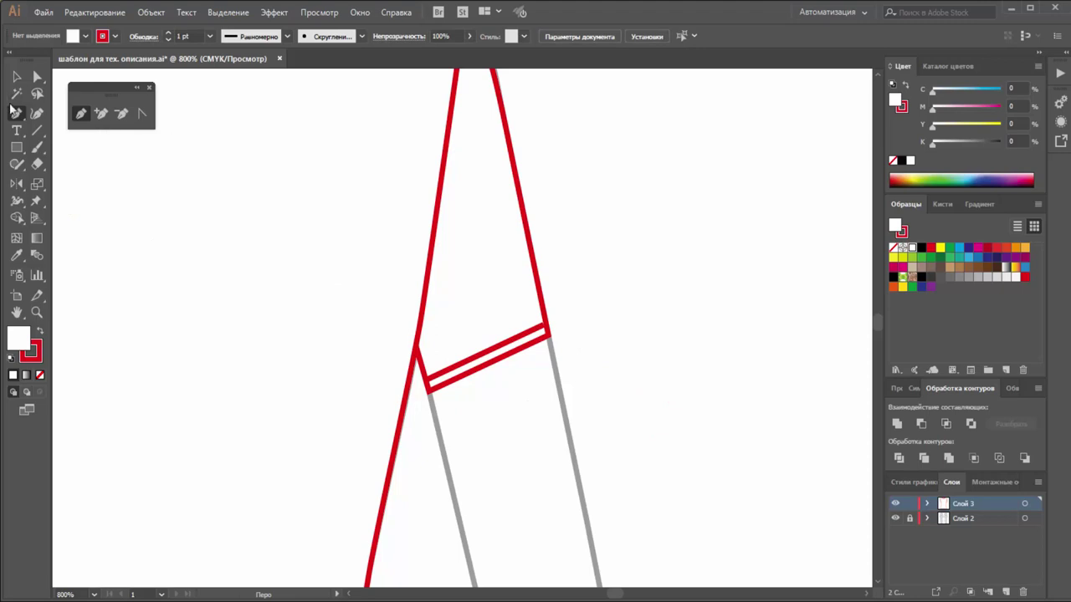
Step: Duplicate the line just above it and give both lines no fill and a black stroke
click(17, 76)
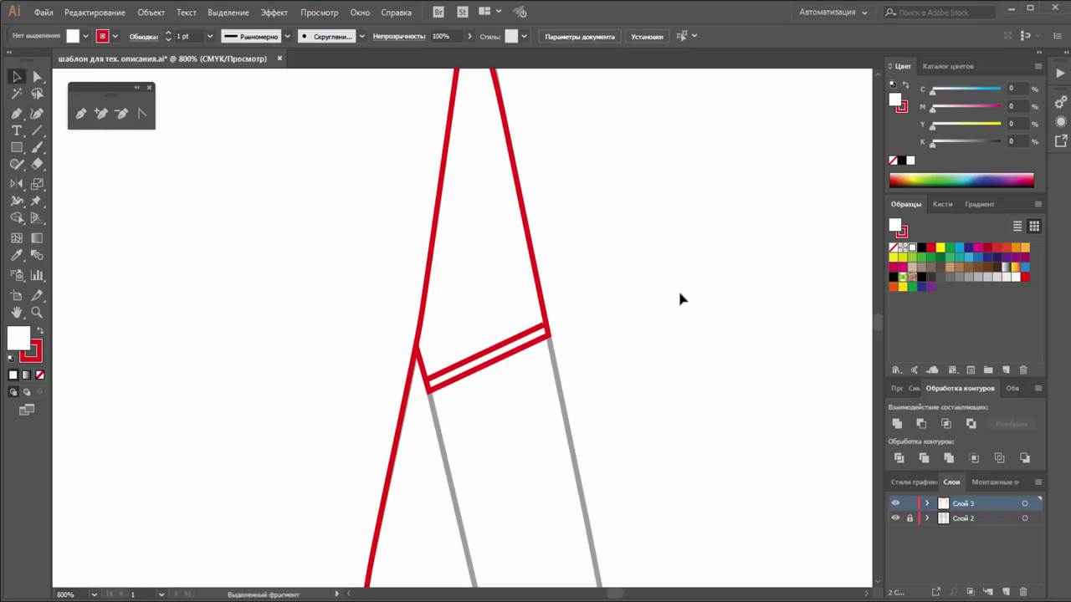
drag(513, 350, 508, 335)
shift+click(516, 343)
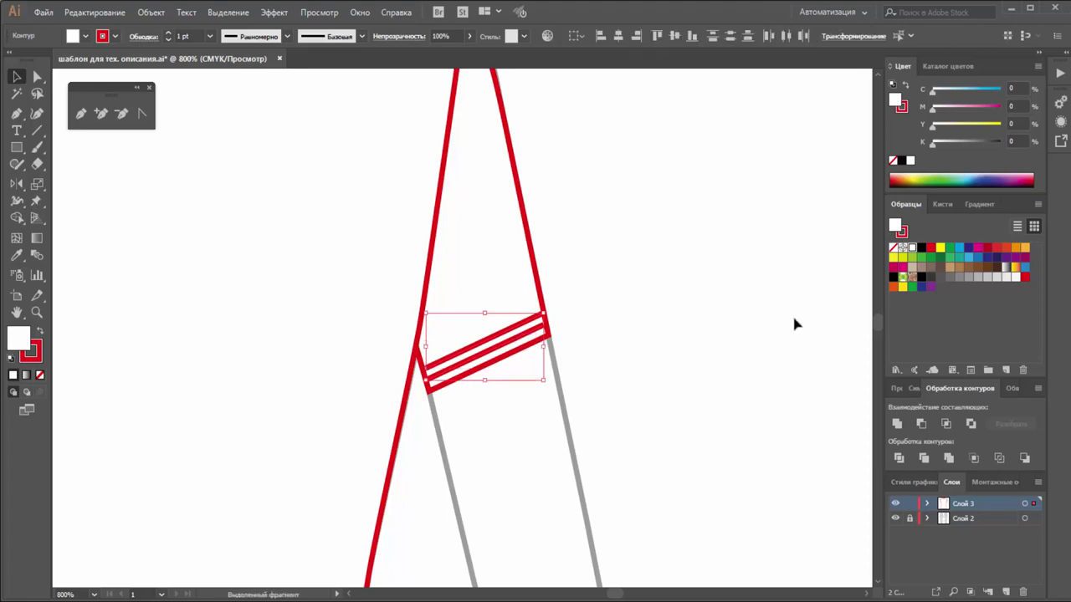
click(920, 250)
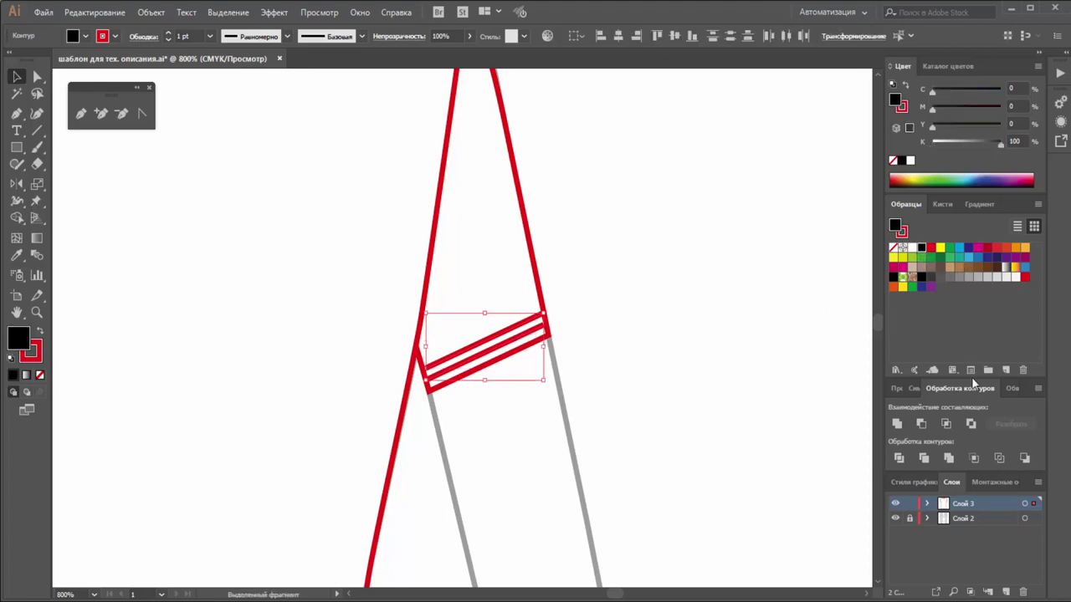
click(40, 376)
key(x)
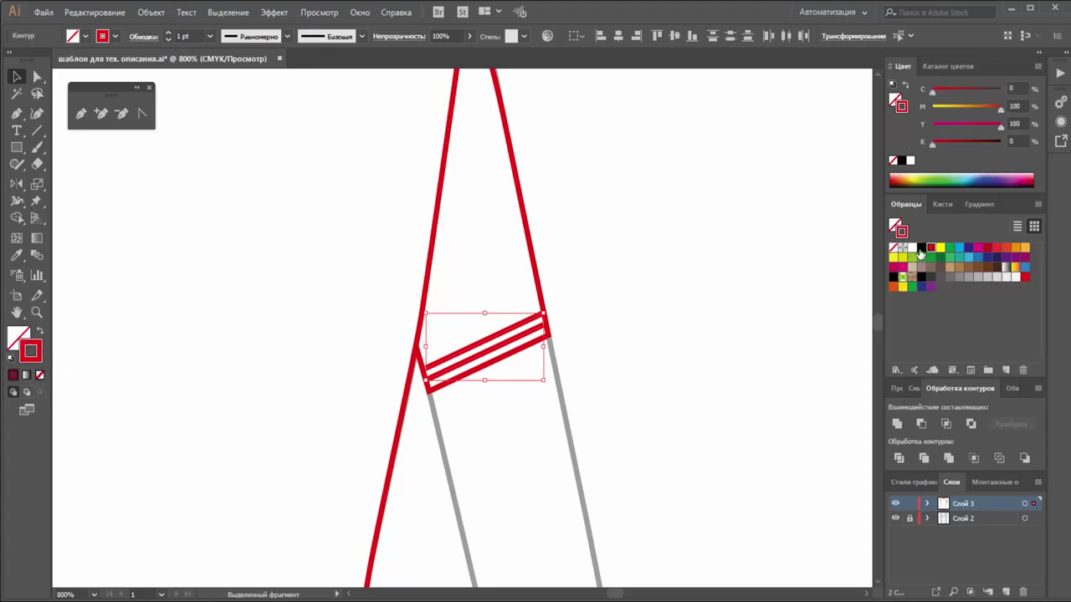
click(920, 249)
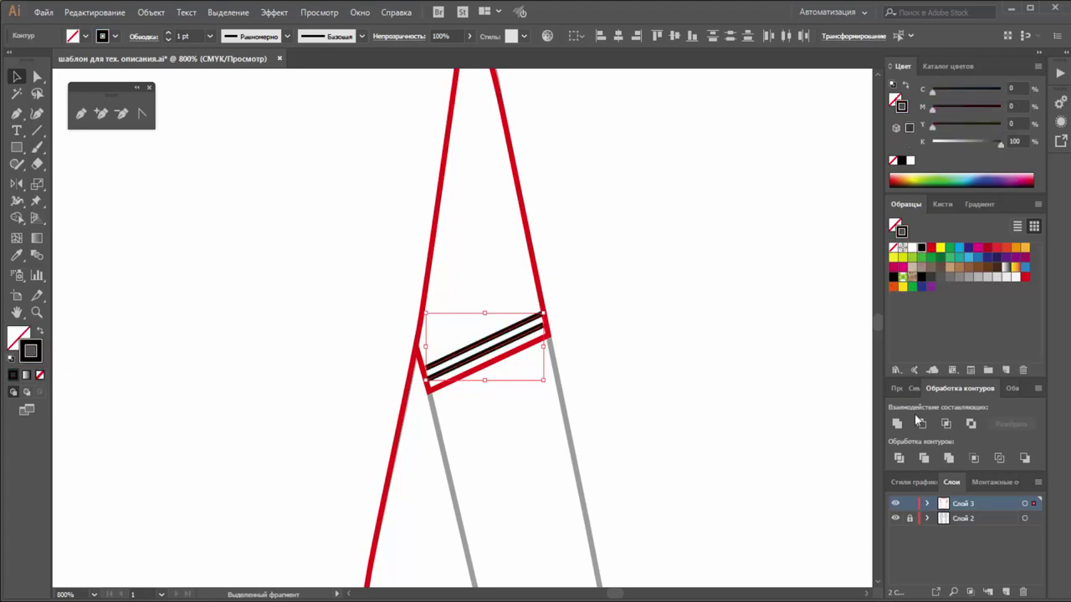
Step: Make the sleeve hem lines dashed with 2 pt dash, 2 pt gap and 0.5 pt weight
click(1012, 388)
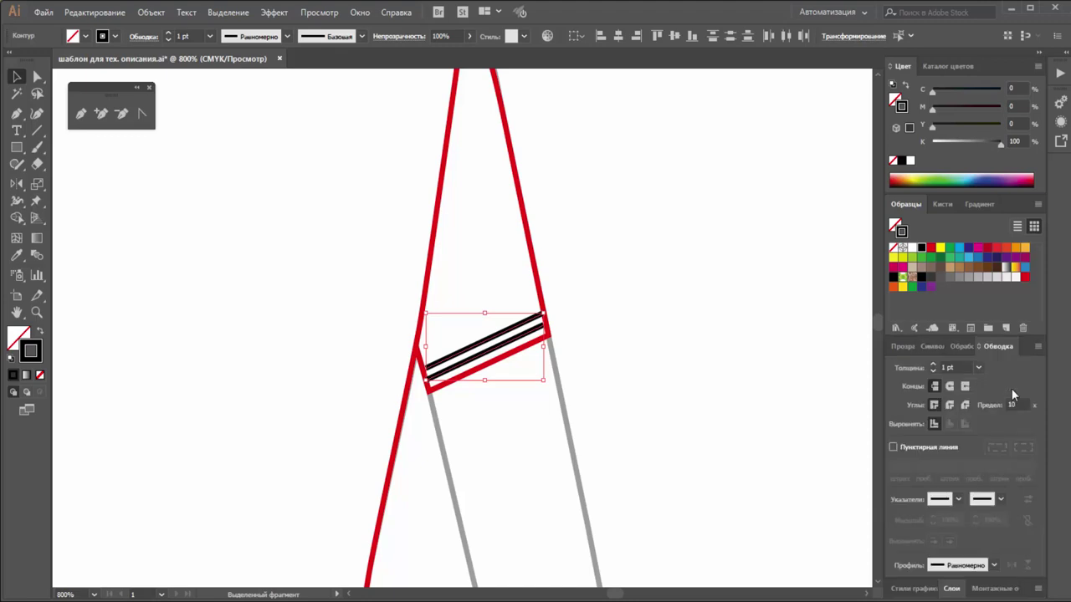
click(892, 448)
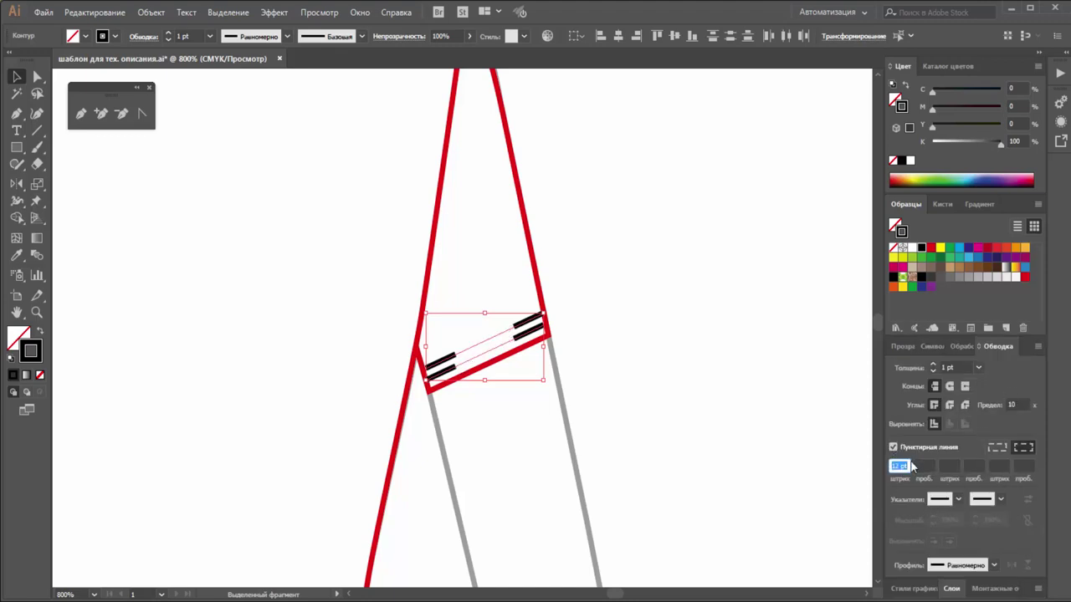
key(Tab)
text(2)
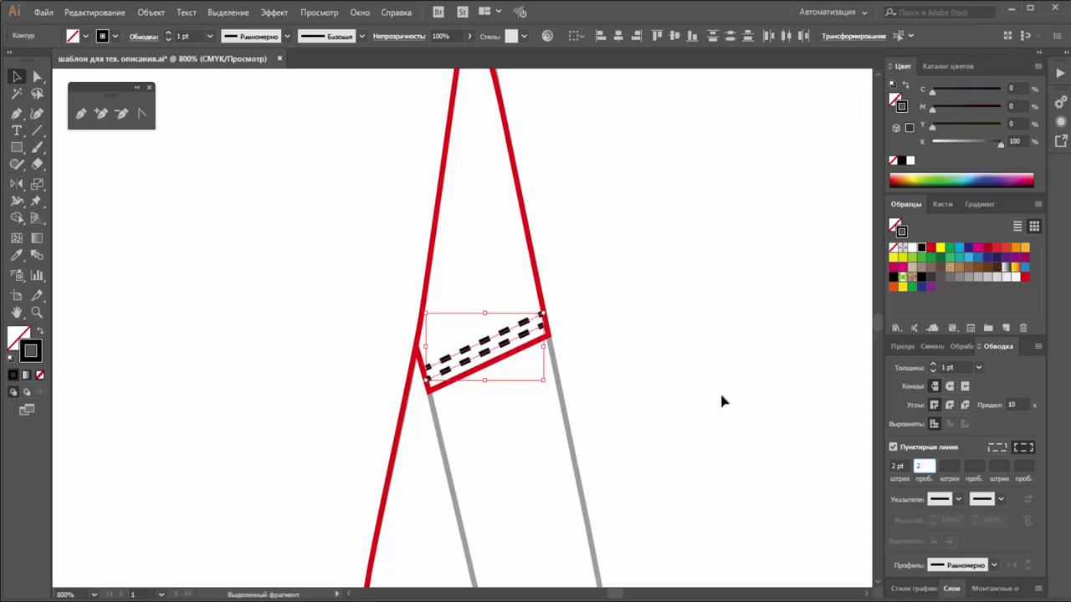
click(978, 369)
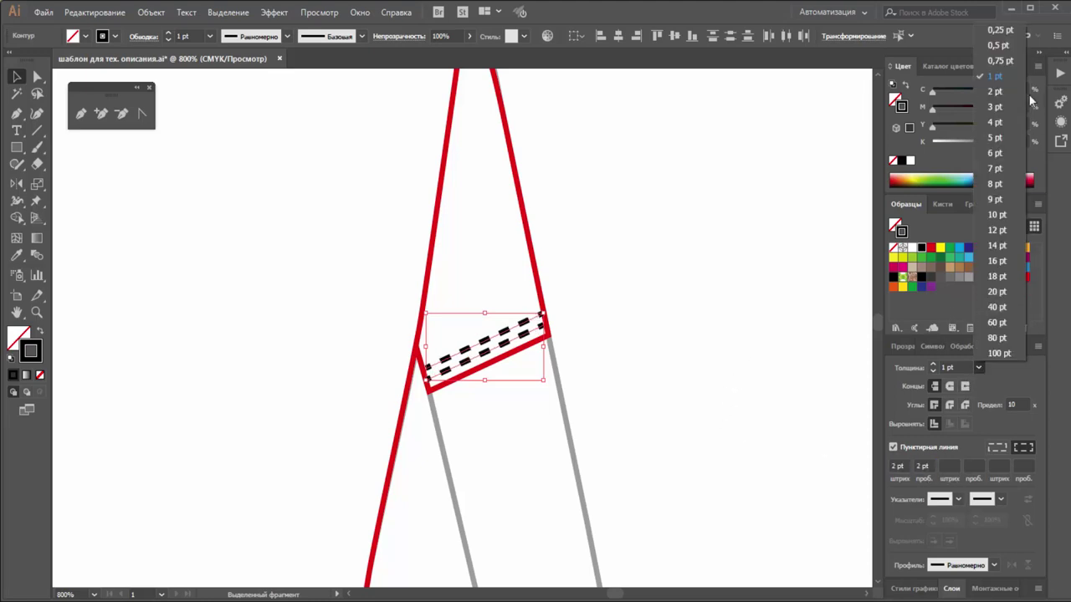
click(998, 44)
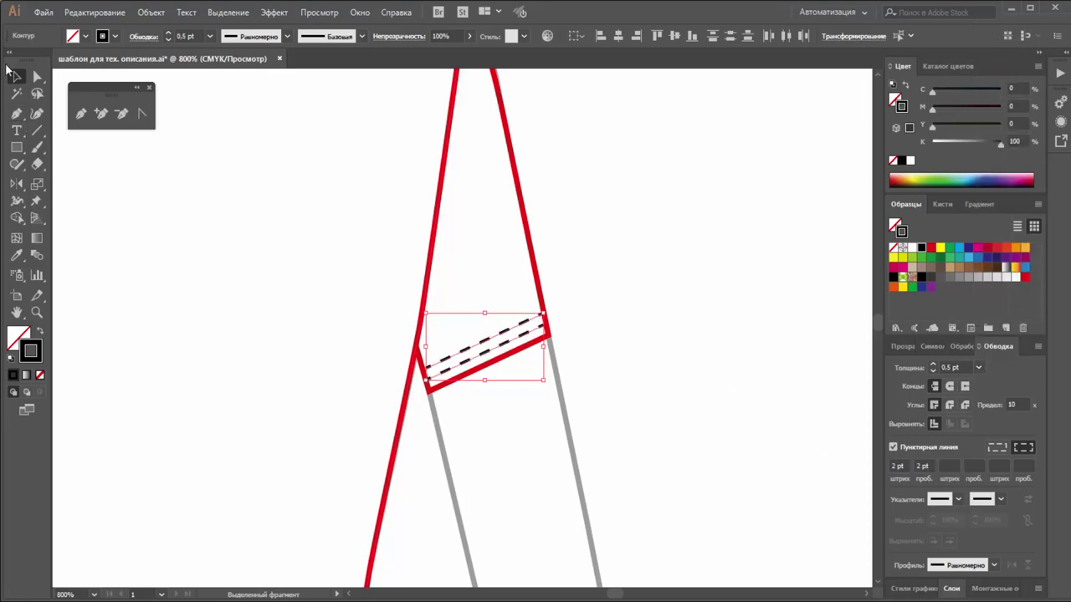
Step: Nudge the upper stitch line slightly down with the arrow key
click(16, 76)
click(528, 329)
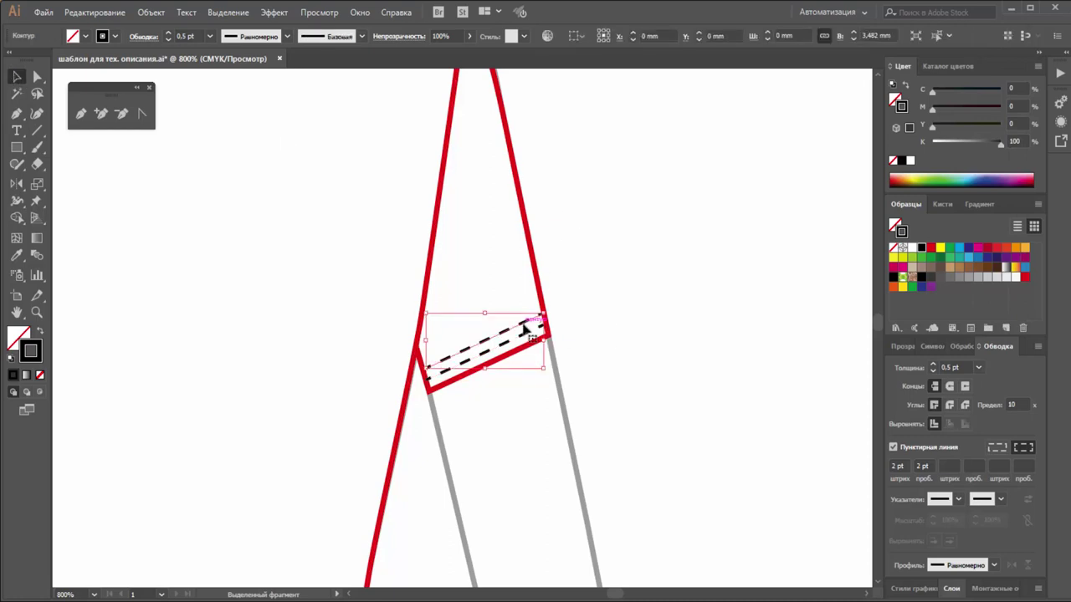
key(Down)
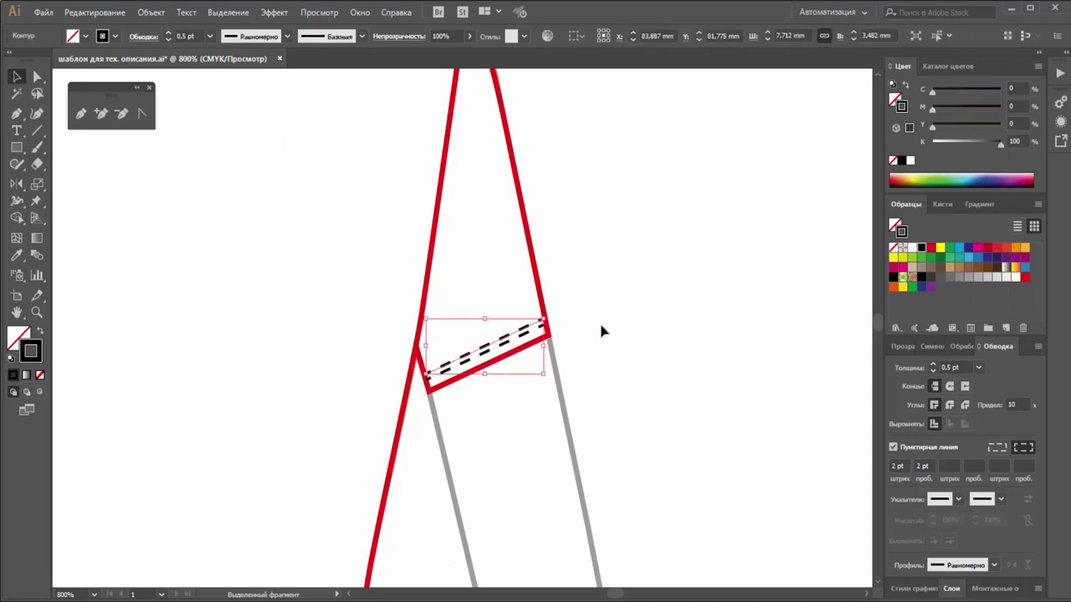
click(601, 332)
Step: Reflect a copy of the right sleeve's dashed stitching onto the left sleeve hem
key(z)
alt+click(354, 426)
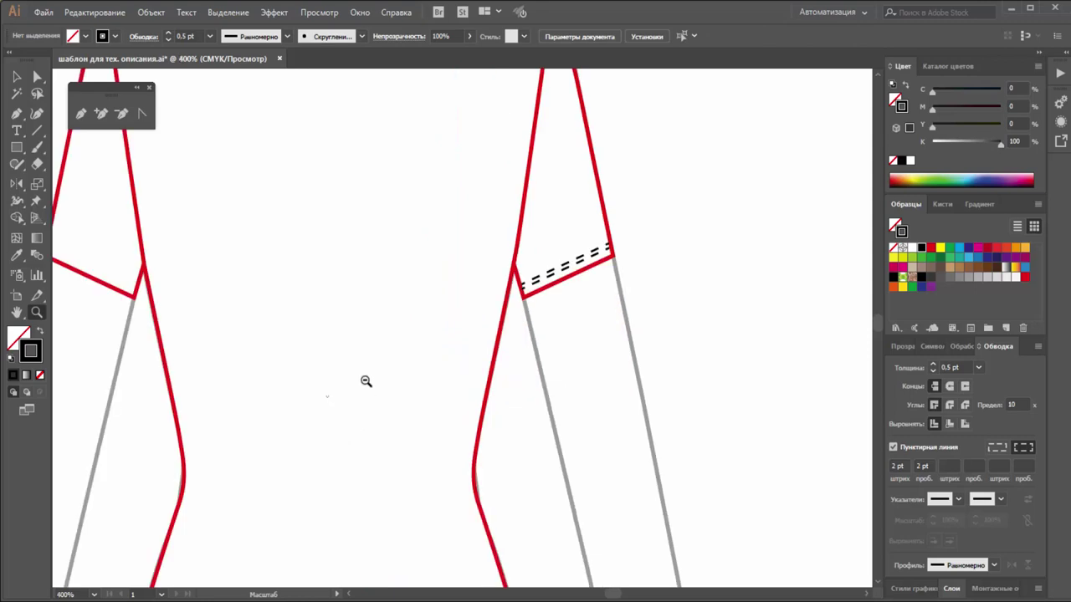
alt+click(365, 382)
click(18, 78)
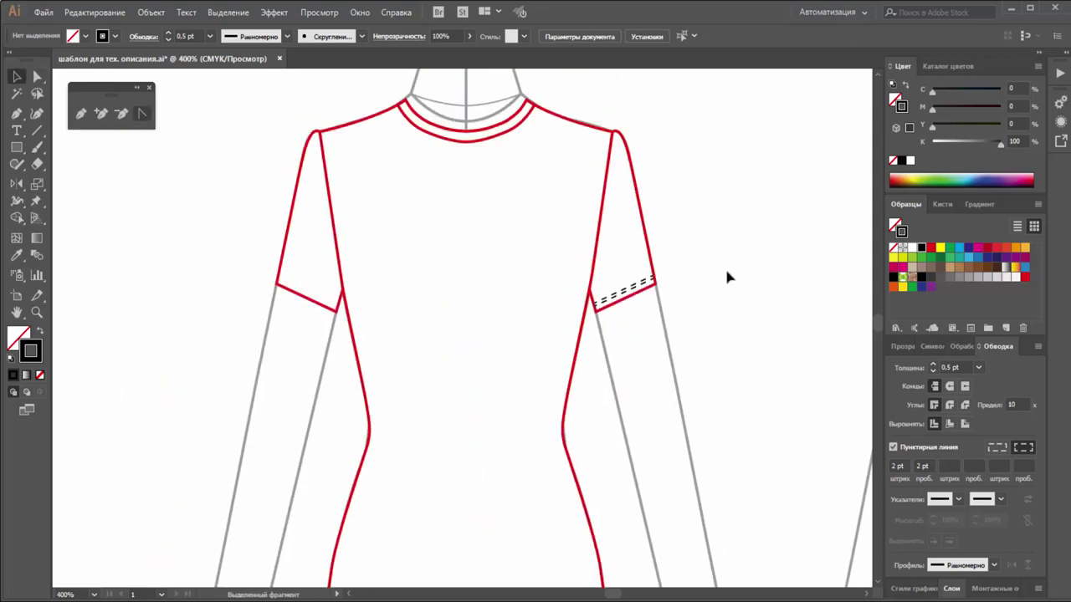
click(638, 291)
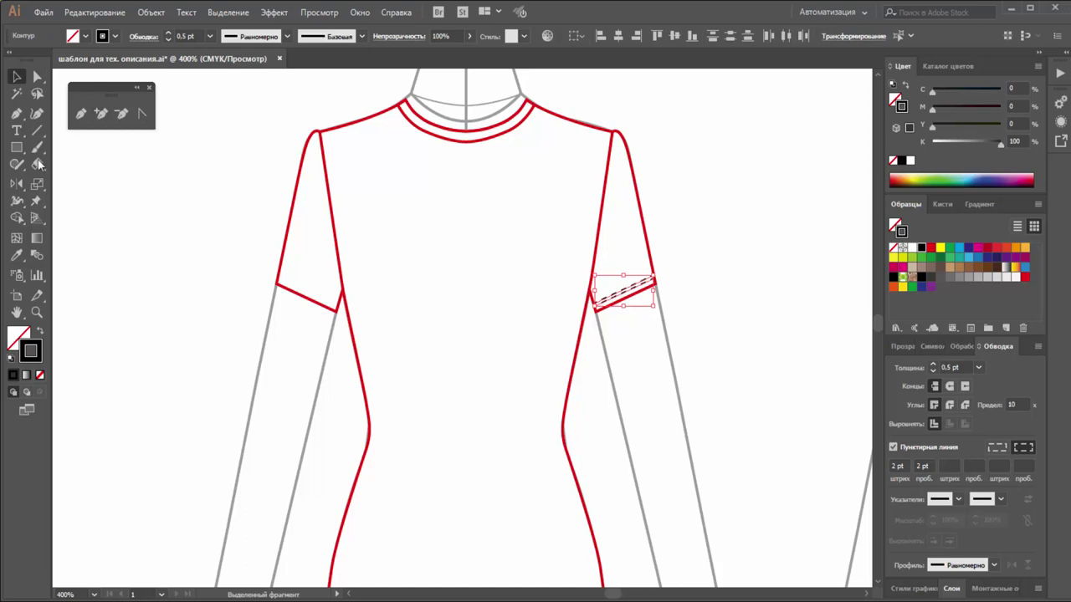
click(16, 184)
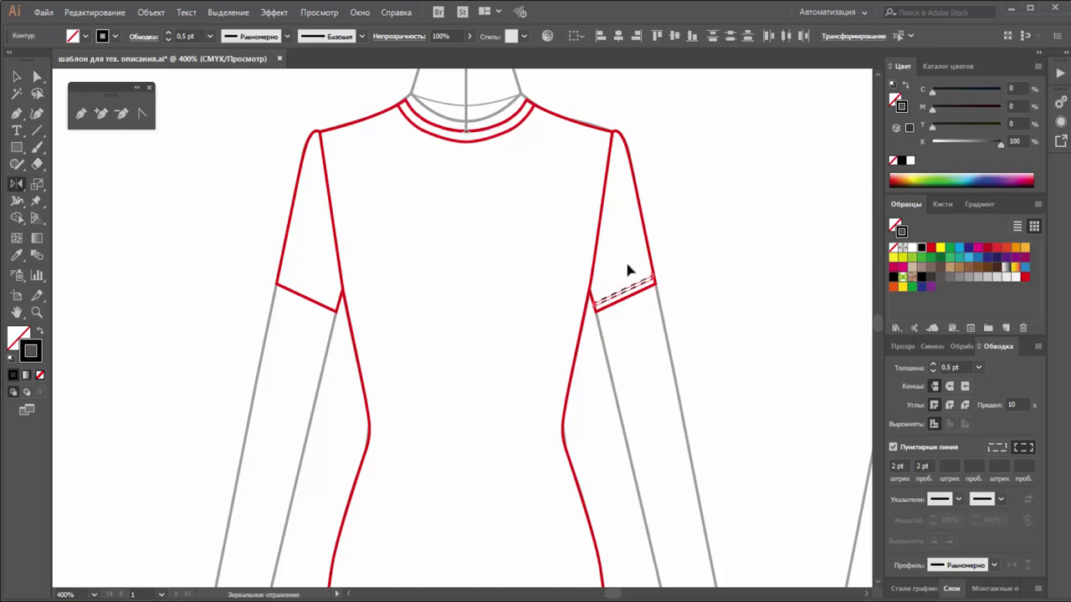
drag(629, 269, 378, 254)
key(v)
click(396, 293)
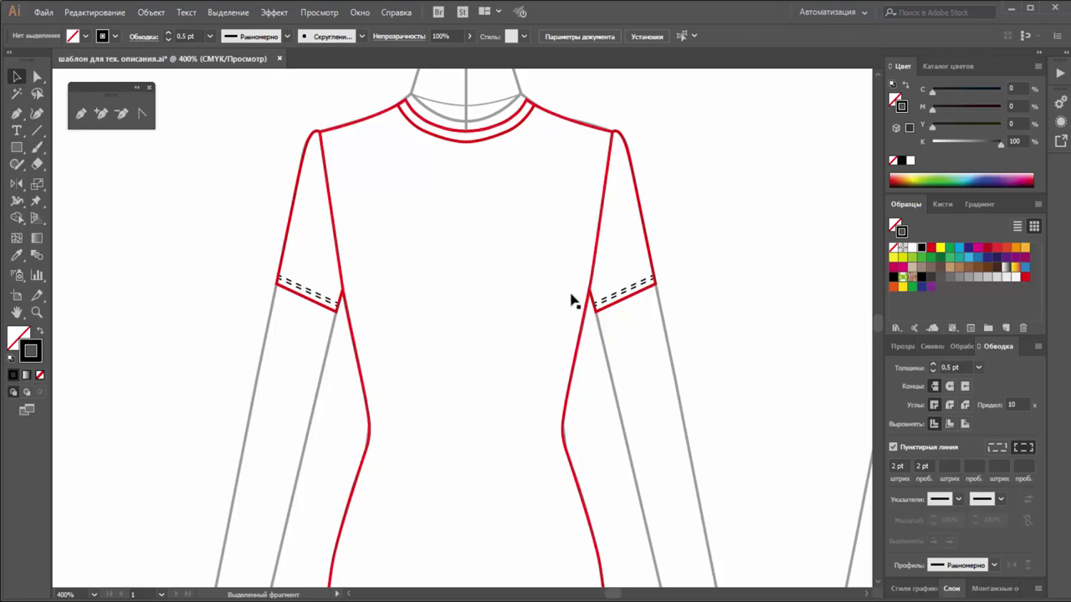
scroll(568, 298, down, 2)
scroll(568, 300, down, 2)
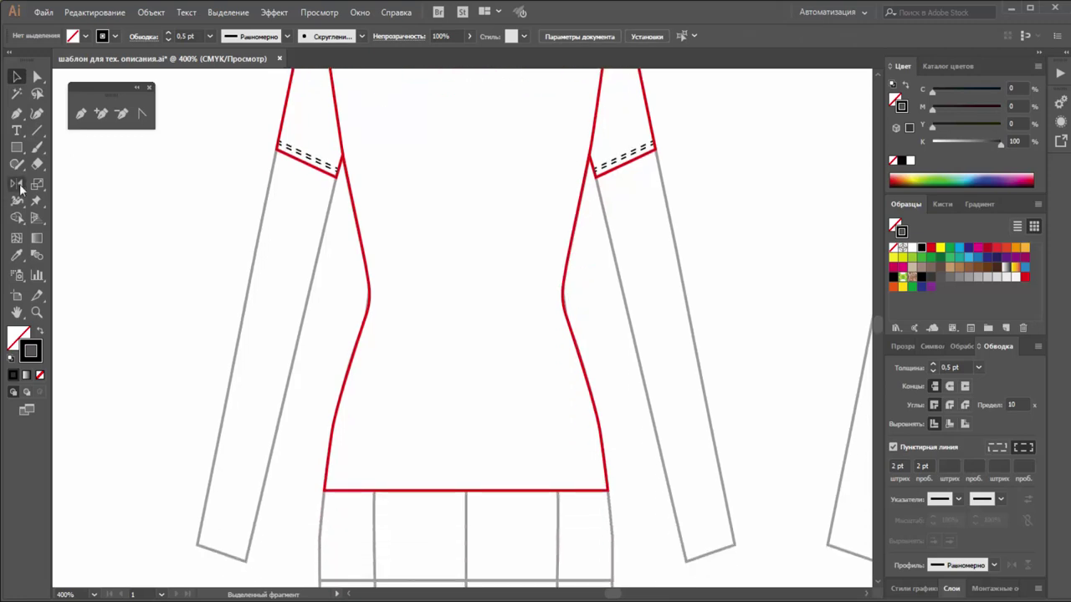
Step: Draw a dashed line along the front hem and duplicate it just above, stretching its end to the corner
click(37, 131)
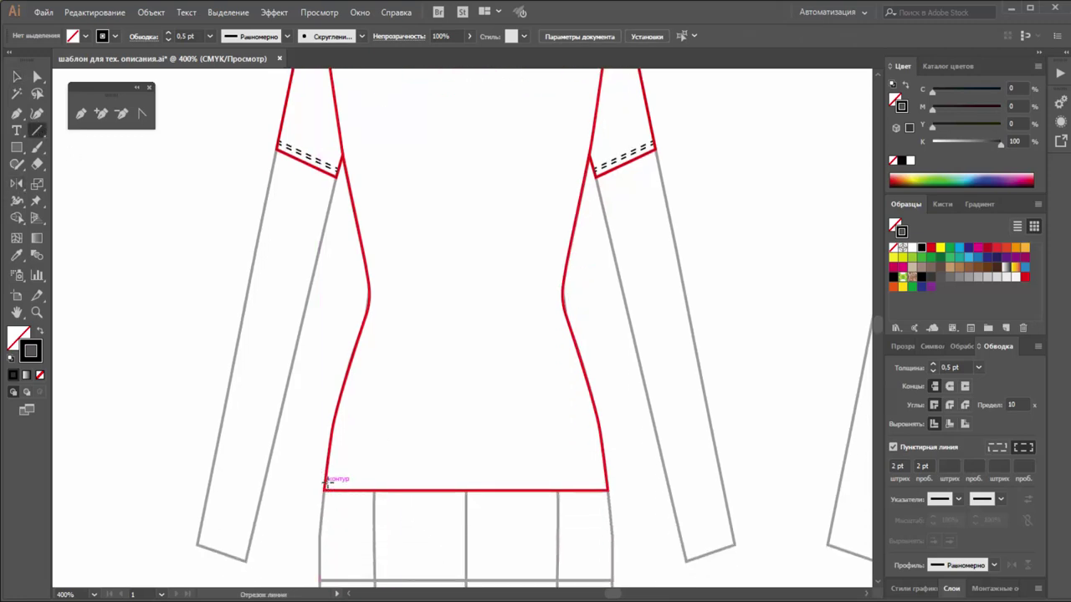
drag(324, 483, 605, 485)
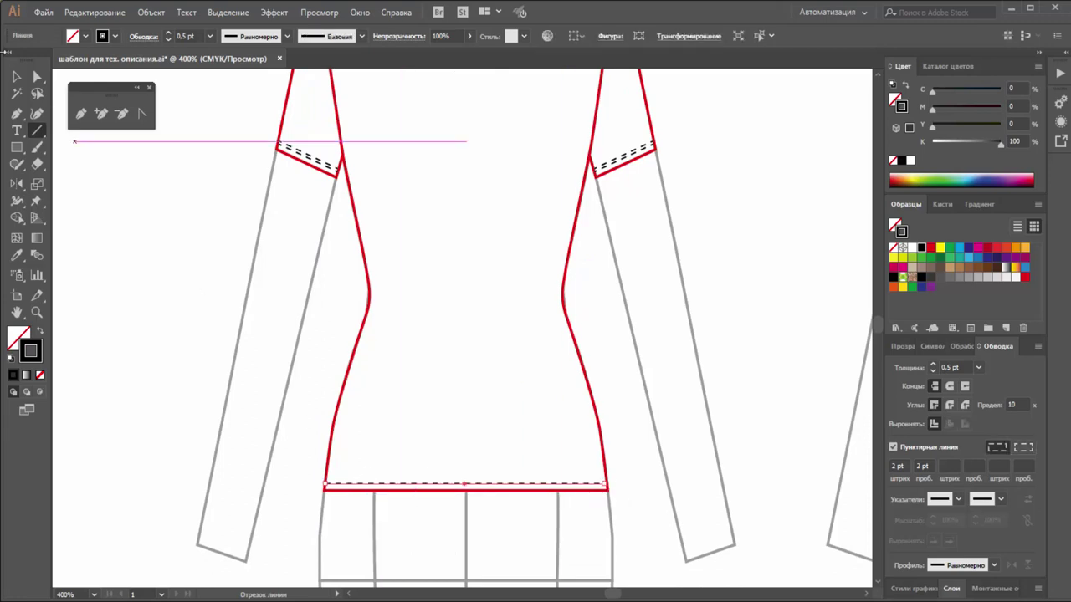
click(17, 77)
click(670, 469)
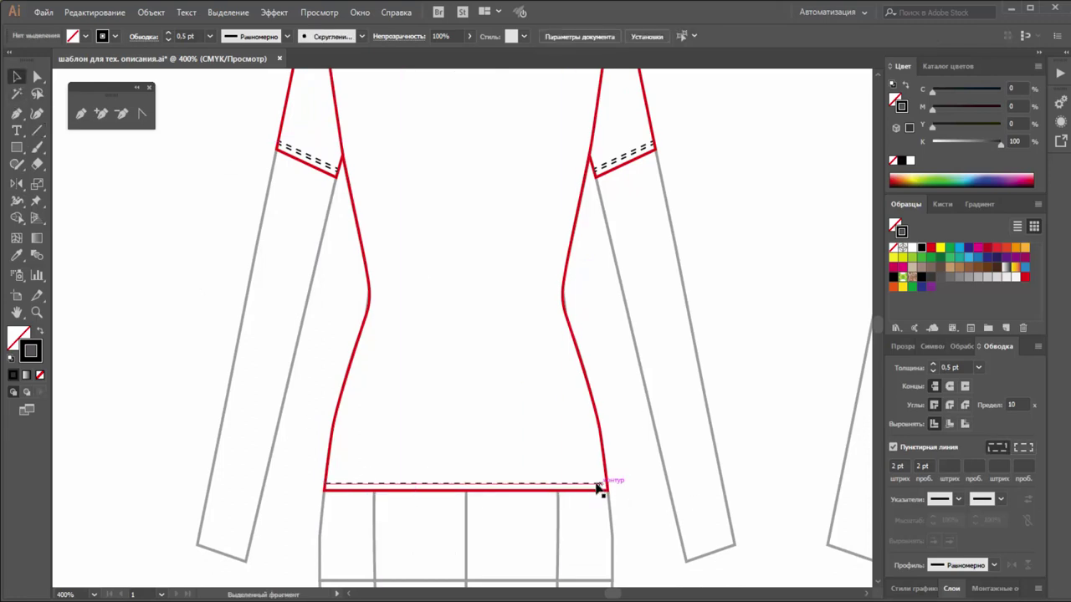
drag(591, 484, 593, 480)
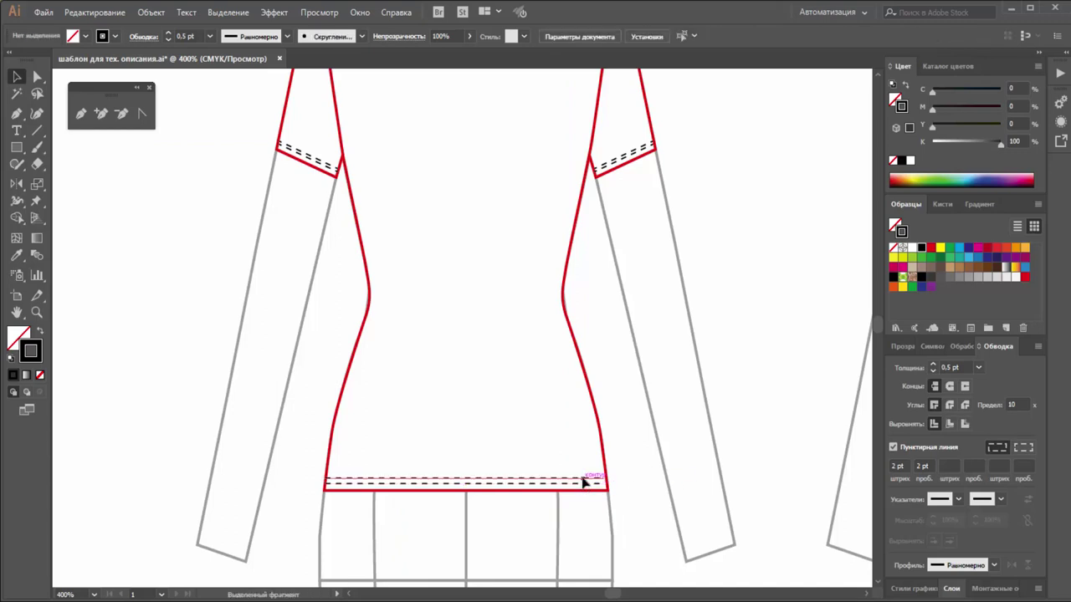
drag(586, 484, 599, 483)
click(647, 478)
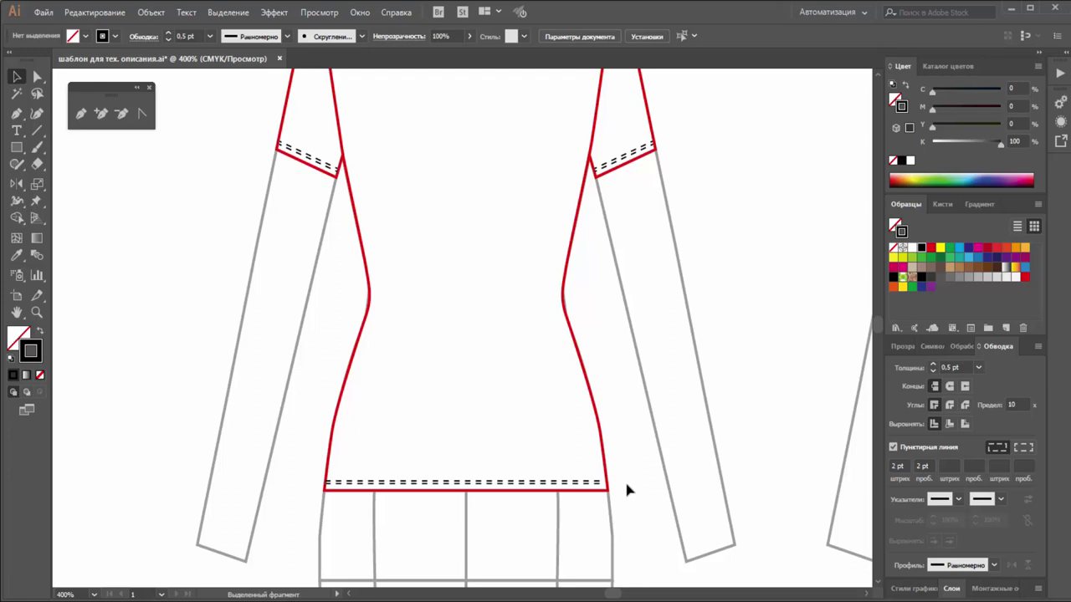
scroll(627, 489, up, 1)
scroll(627, 490, down, 1)
Step: Zoom in and nudge the upper dashed hem line up slightly, then zoom back out
click(589, 484)
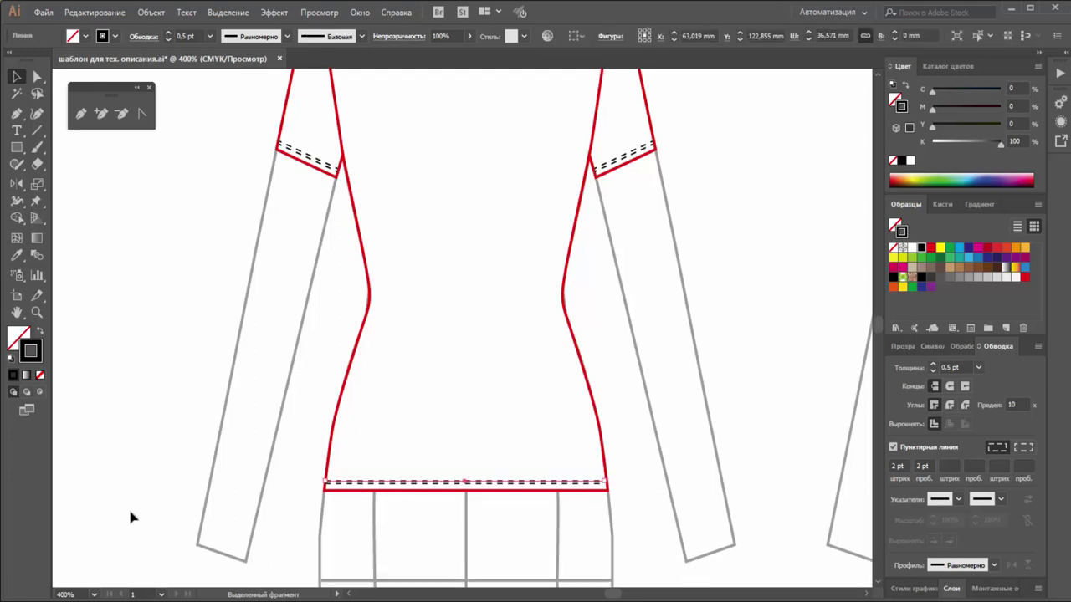
click(36, 312)
click(444, 489)
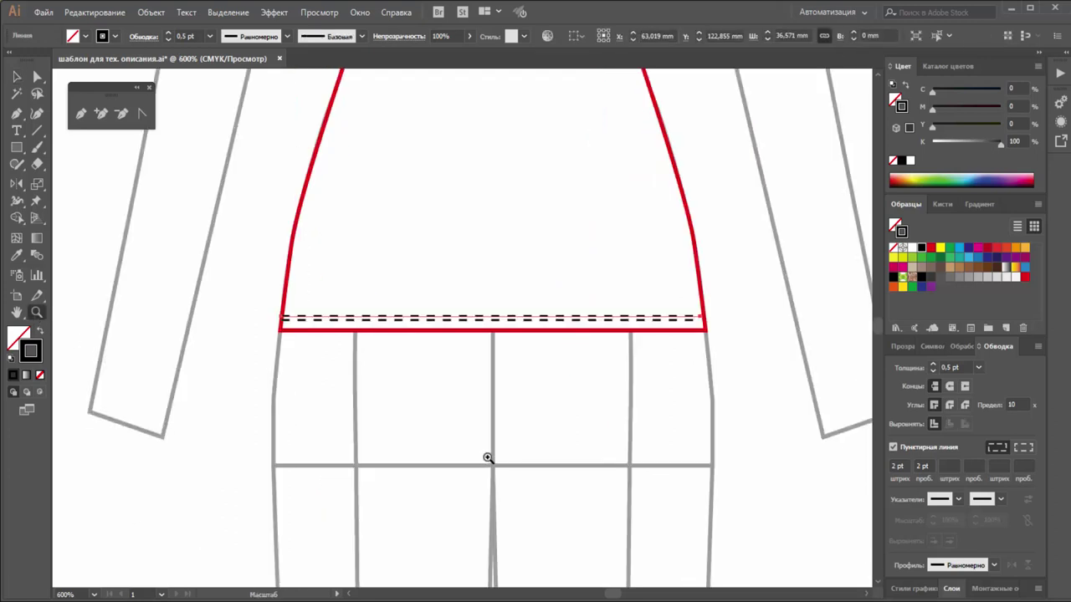
click(496, 330)
click(471, 307)
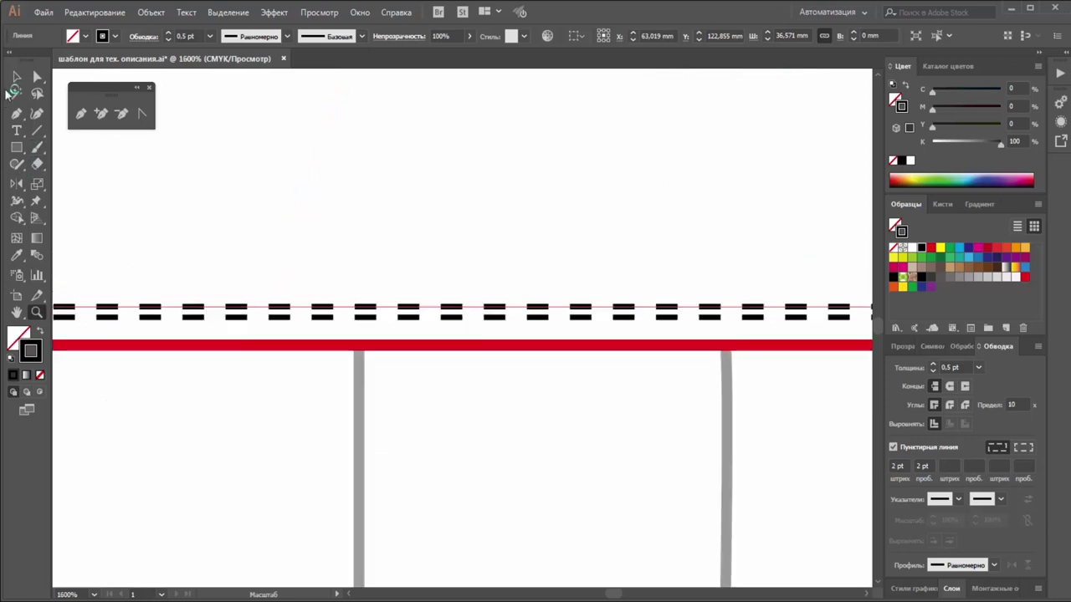
click(16, 76)
drag(407, 307, 406, 300)
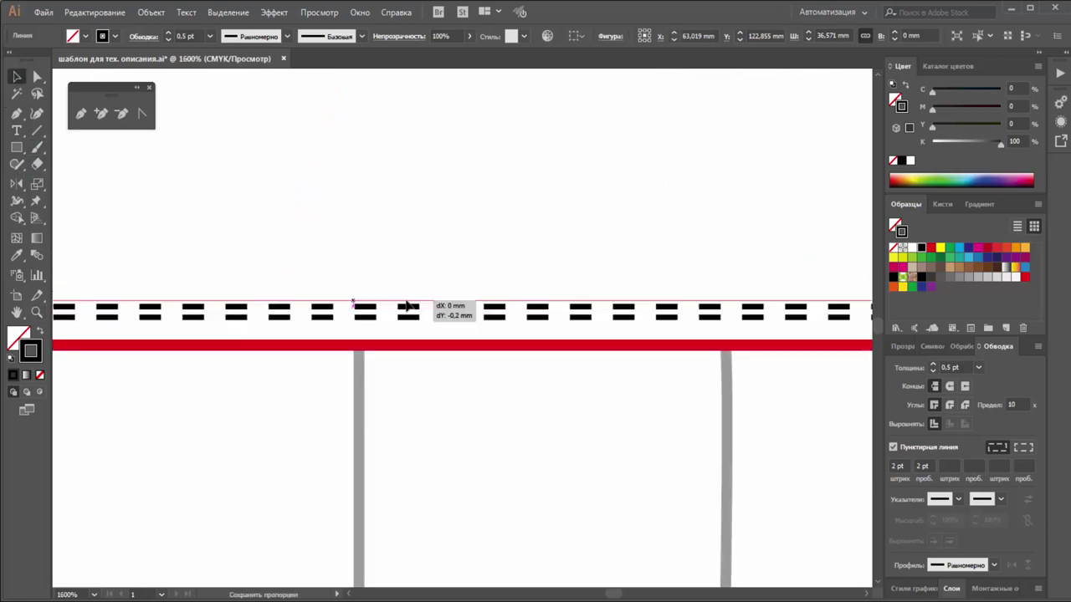
drag(446, 387, 452, 393)
key(z)
alt+click(454, 229)
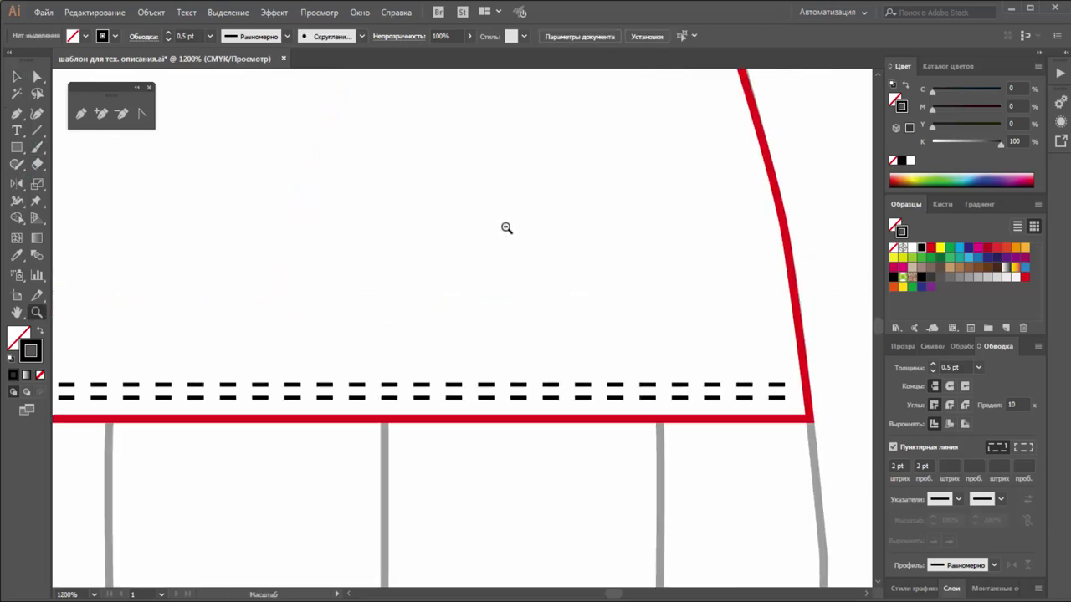
alt+click(504, 229)
alt+click(466, 235)
alt+click(452, 218)
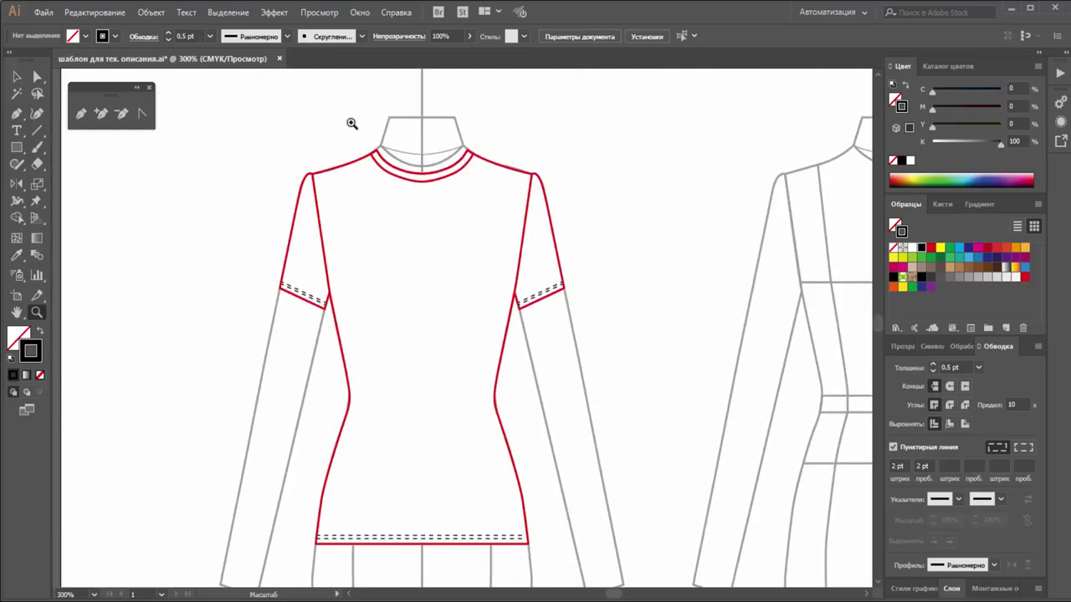
Step: Draw a curved dashed topstitch path along the collar band with the Pen tool
drag(351, 121, 498, 226)
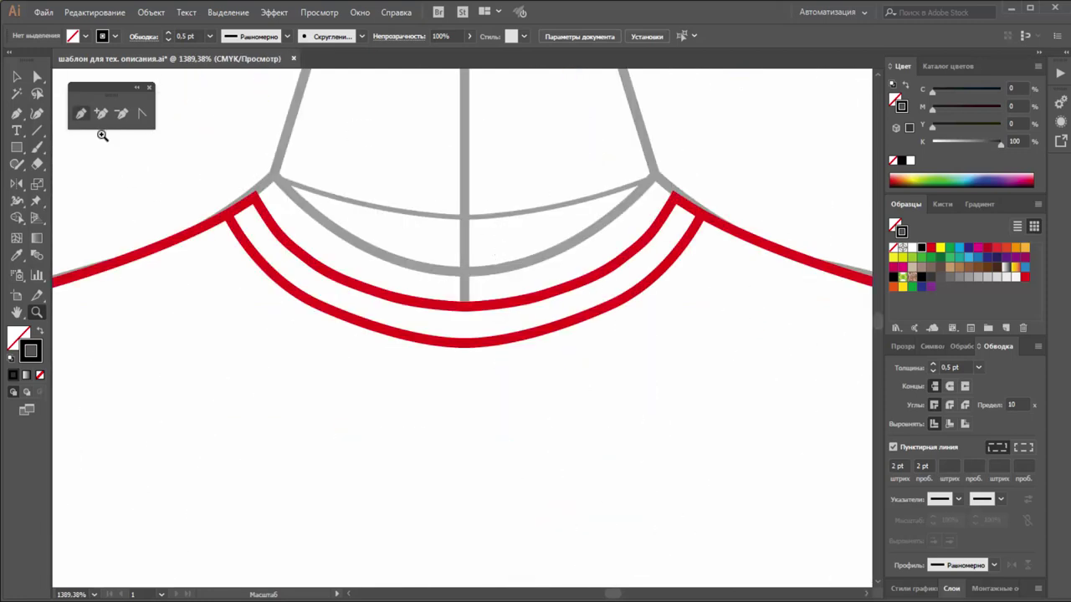
click(82, 113)
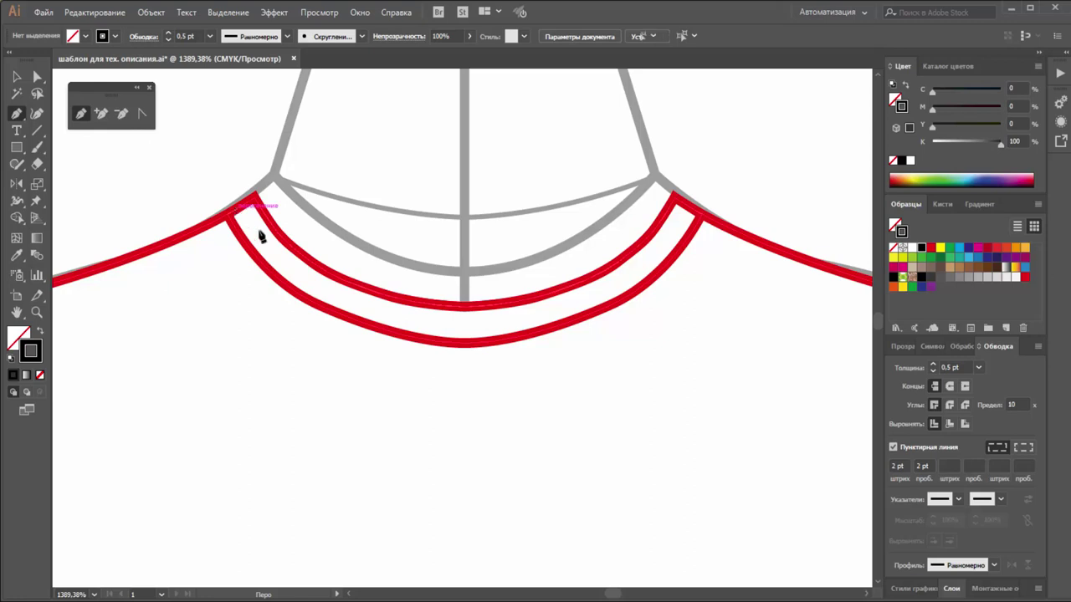
click(237, 209)
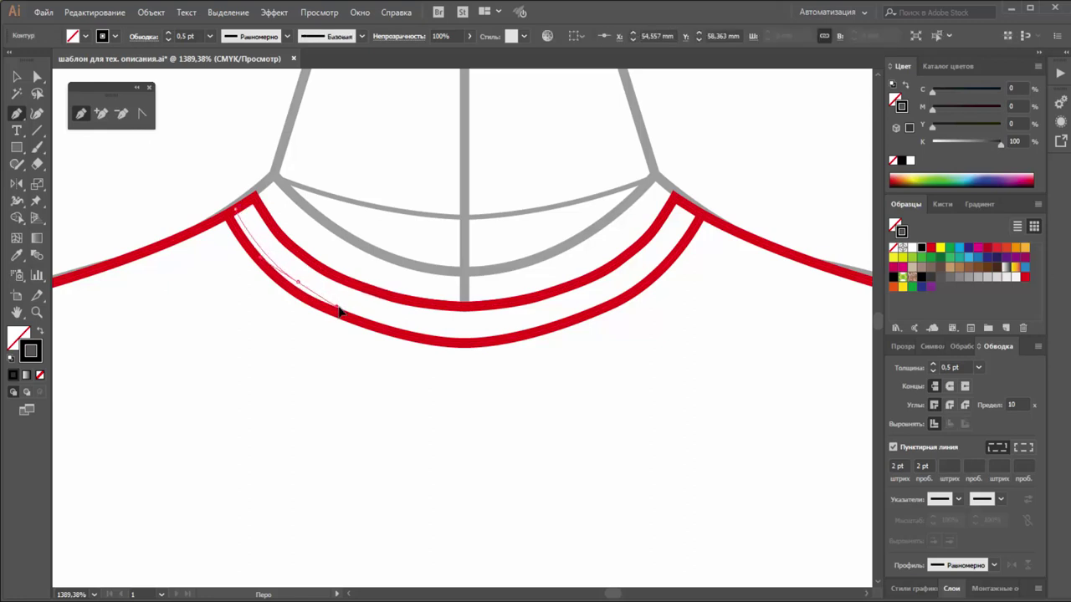
mouse_move(339, 306)
mouse_down()
mouse_move(462, 345)
mouse_move(611, 305)
mouse_up()
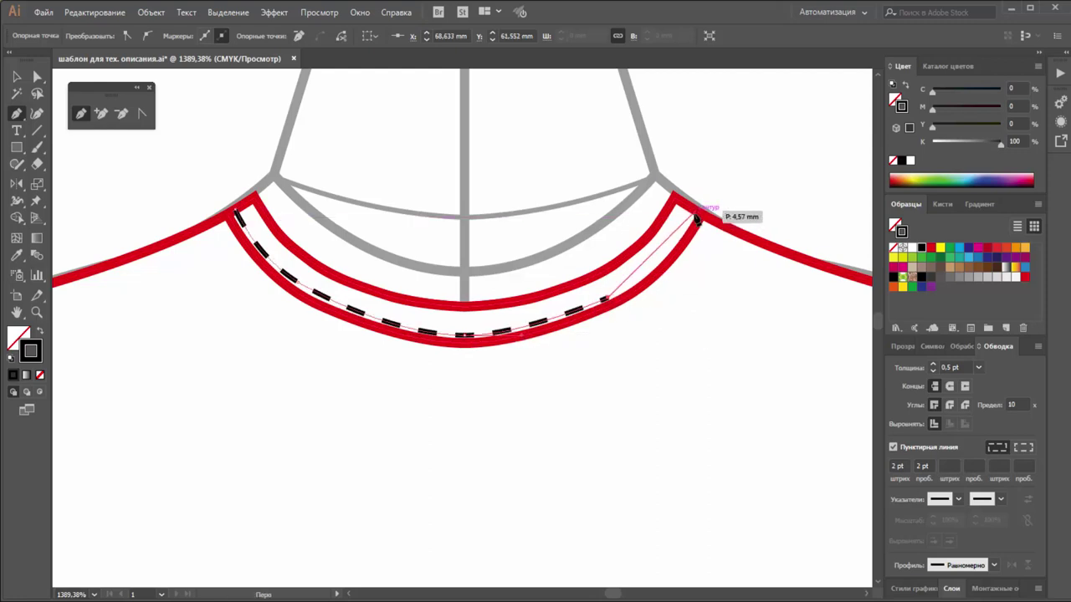
drag(611, 305, 701, 209)
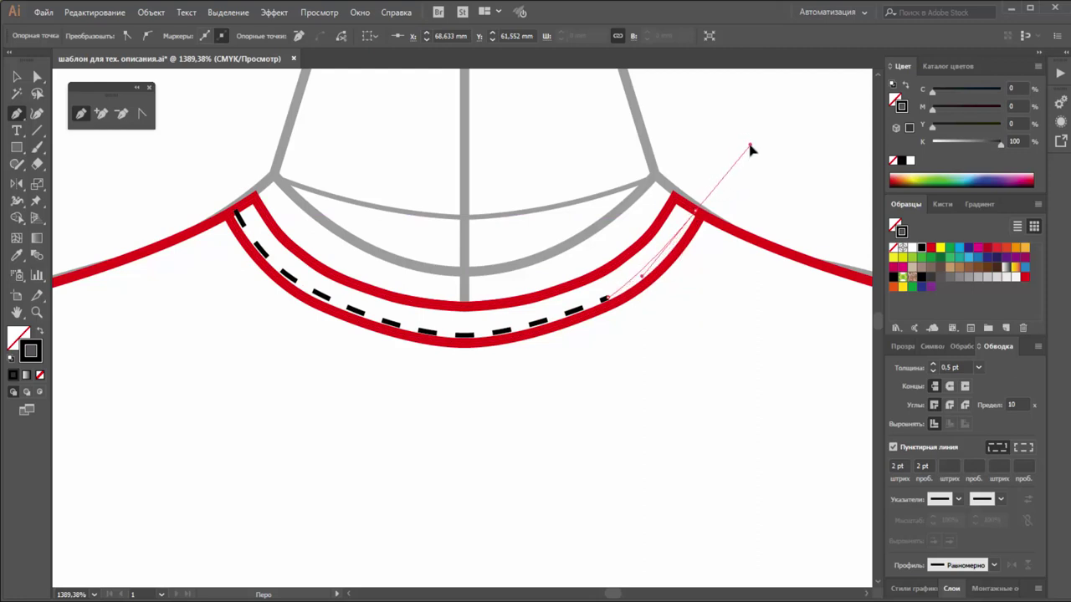
drag(744, 135, 747, 142)
key(ctrl)
ctrl+click(546, 216)
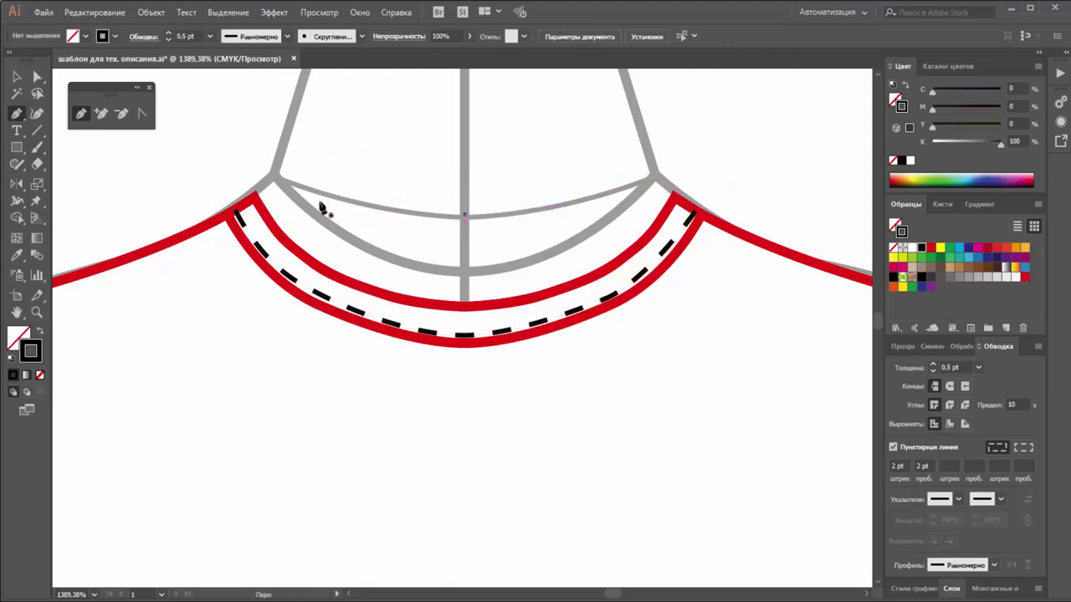
click(22, 76)
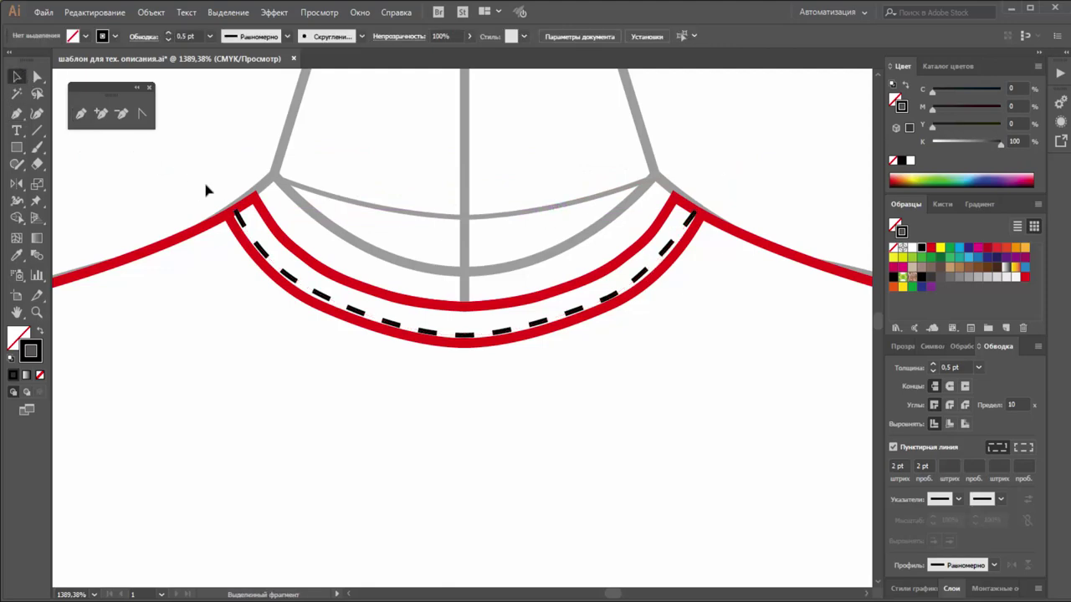
Step: Zoom out and change all the front top's red outlines to black
key(z)
alt+click(454, 430)
alt+click(574, 387)
alt+click(536, 385)
alt+click(536, 386)
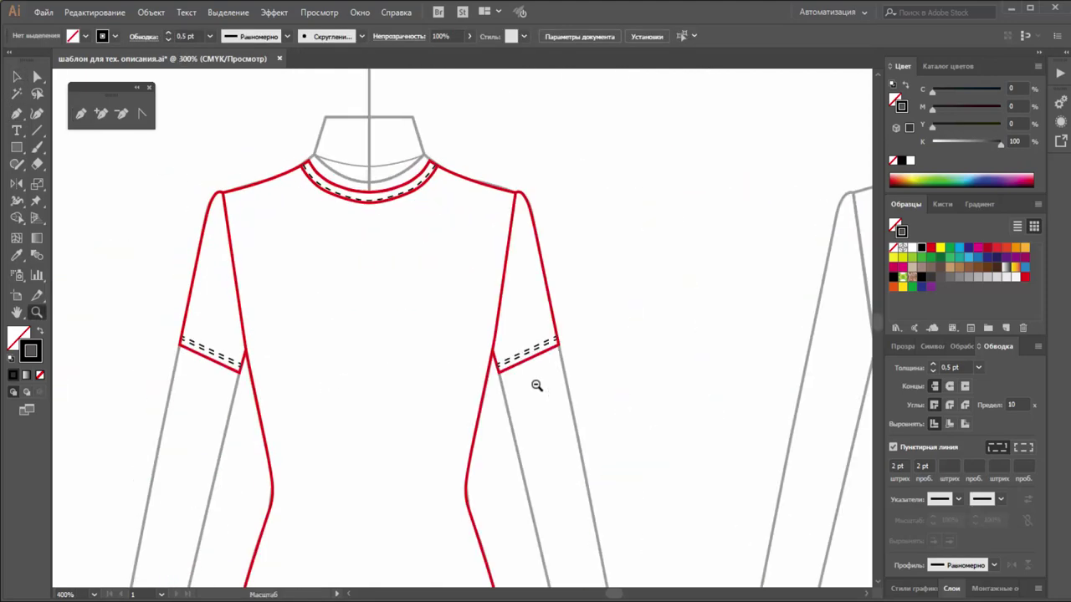
alt+click(305, 307)
click(17, 76)
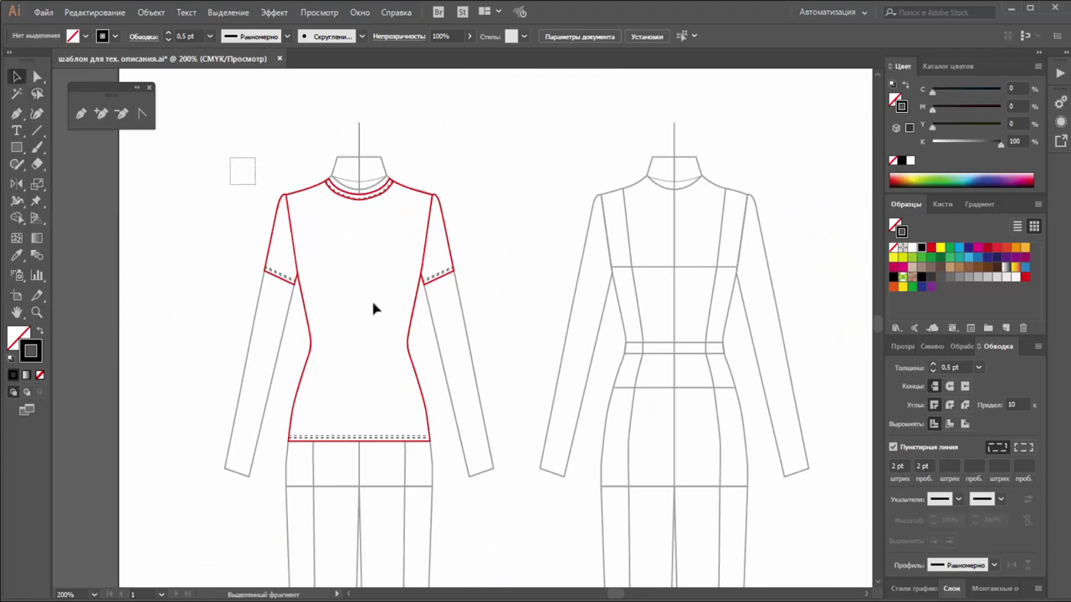
drag(231, 158, 458, 523)
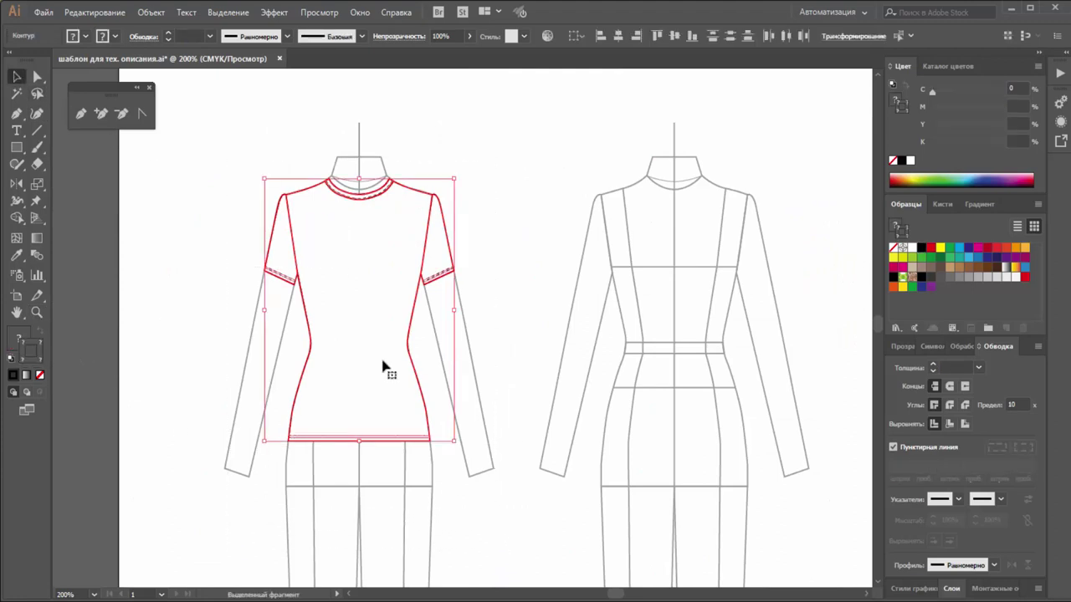
click(924, 250)
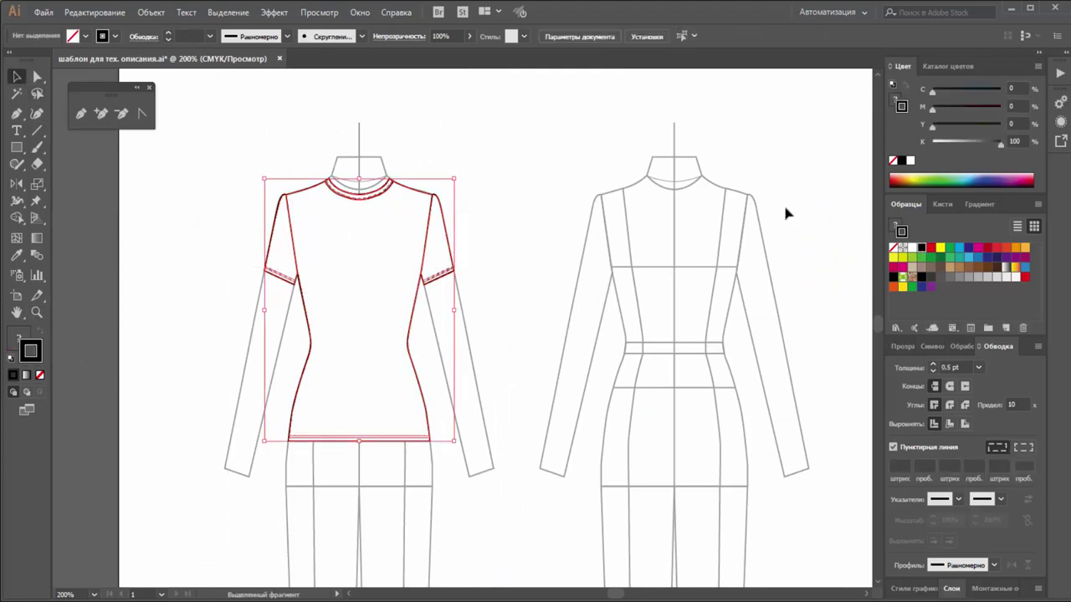
Step: Alt-drag a copy of the whole black top across onto the right-hand back figure
click(783, 205)
drag(470, 147, 235, 426)
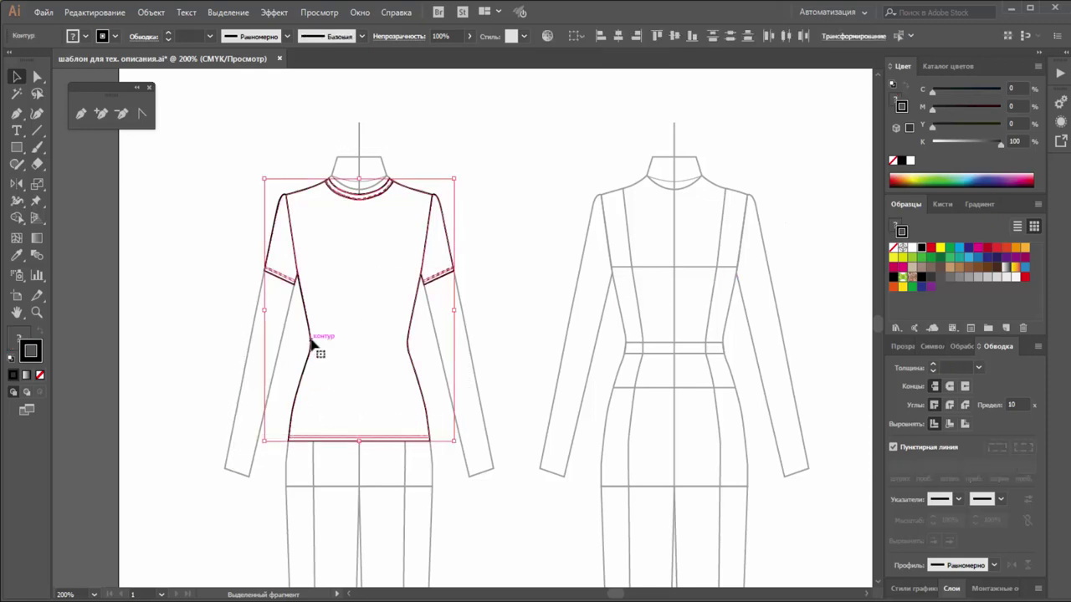
drag(312, 343, 626, 382)
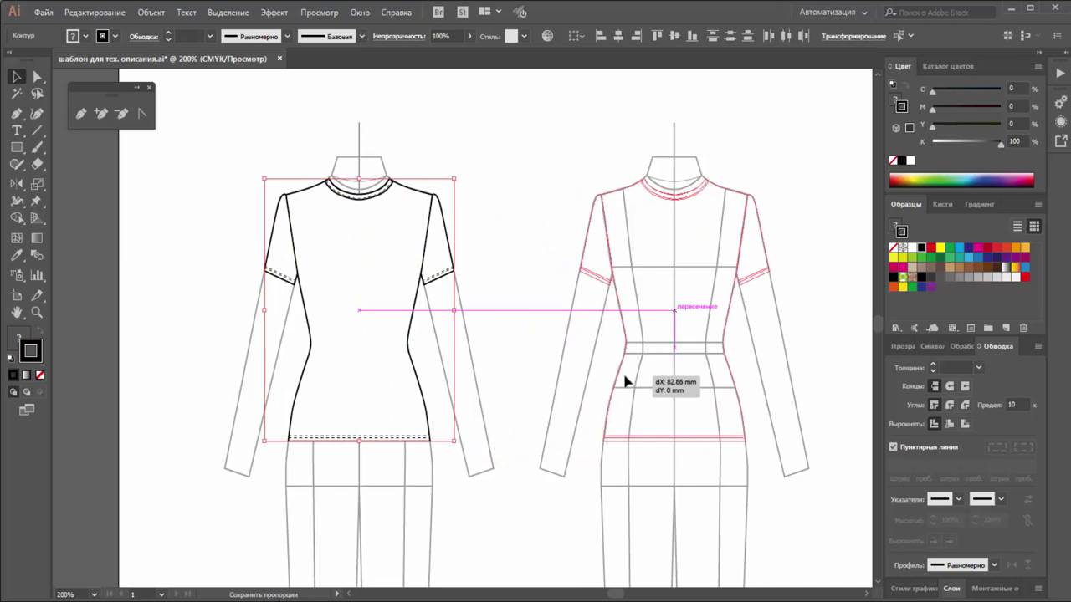
drag(625, 382, 626, 382)
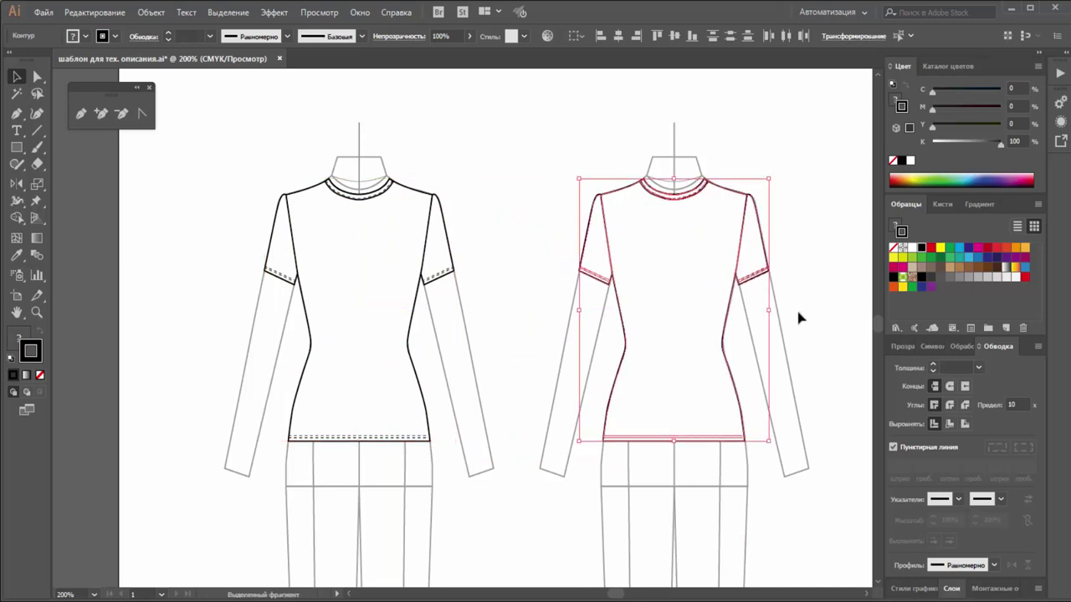
click(796, 307)
Step: Zoom into the back-view neckline and drag the neckline curve higher under the collar
click(36, 312)
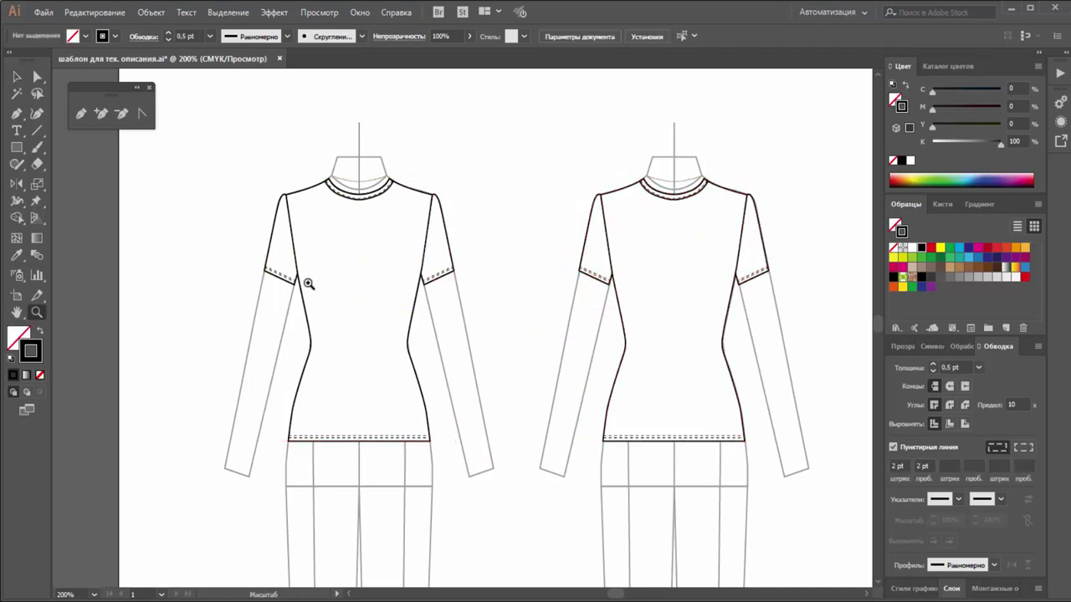
click(686, 219)
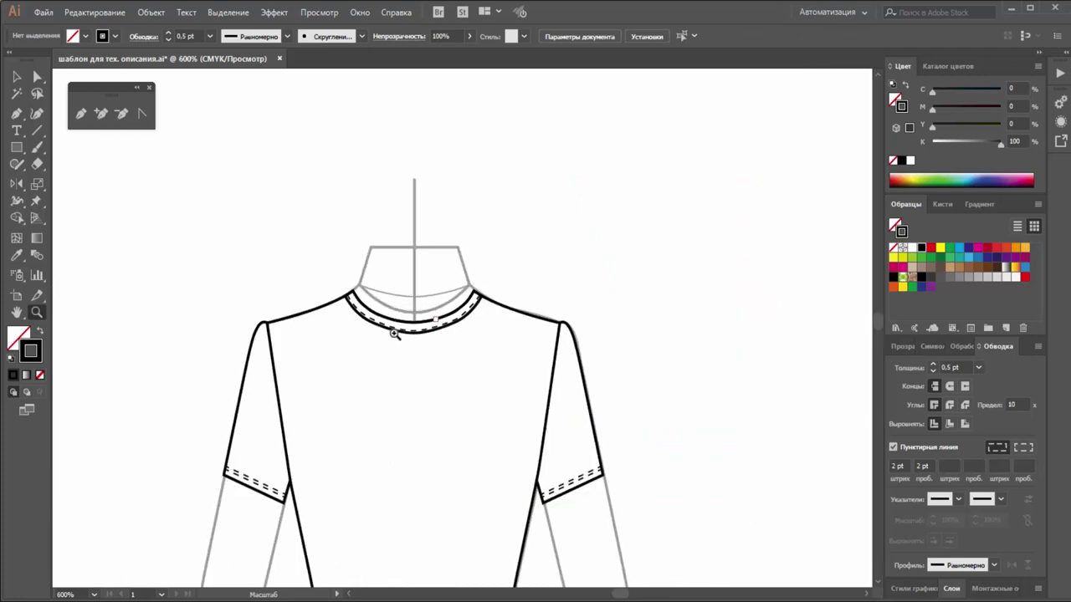
click(393, 335)
click(457, 351)
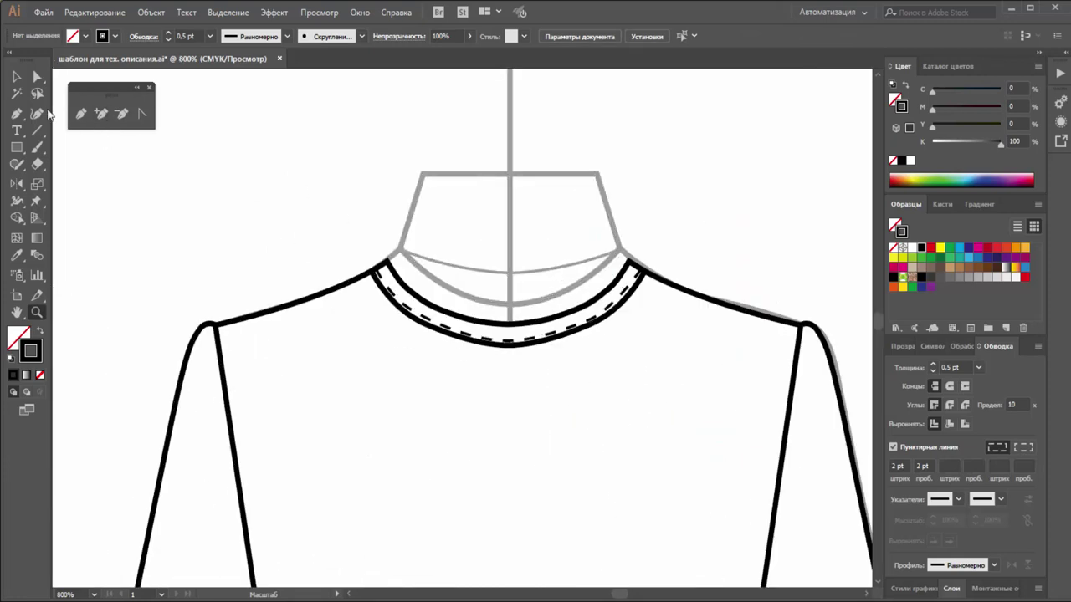
click(17, 76)
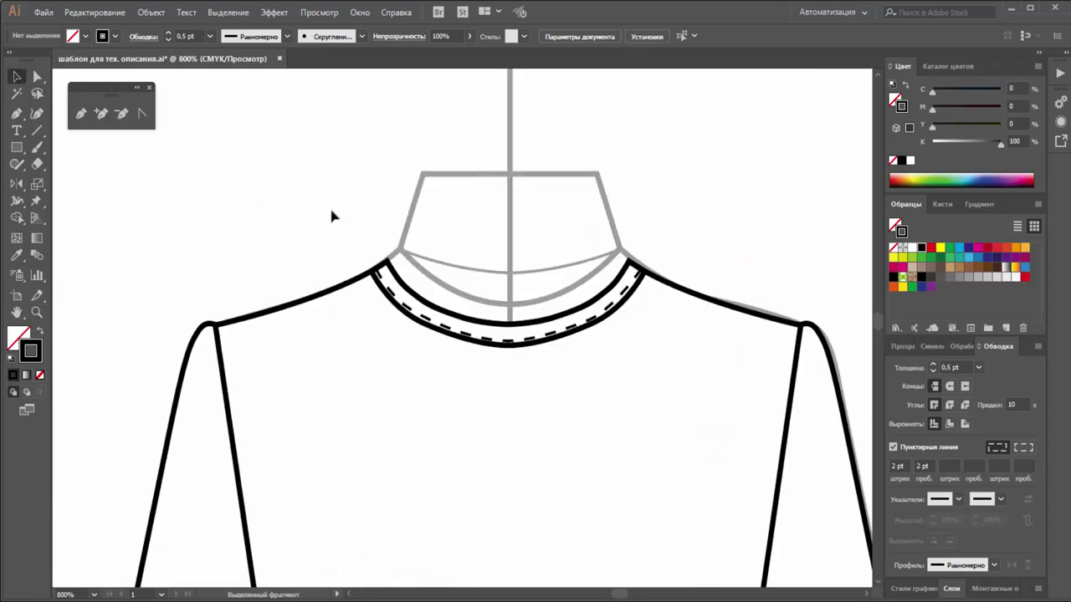
click(514, 333)
drag(509, 345, 507, 309)
click(508, 342)
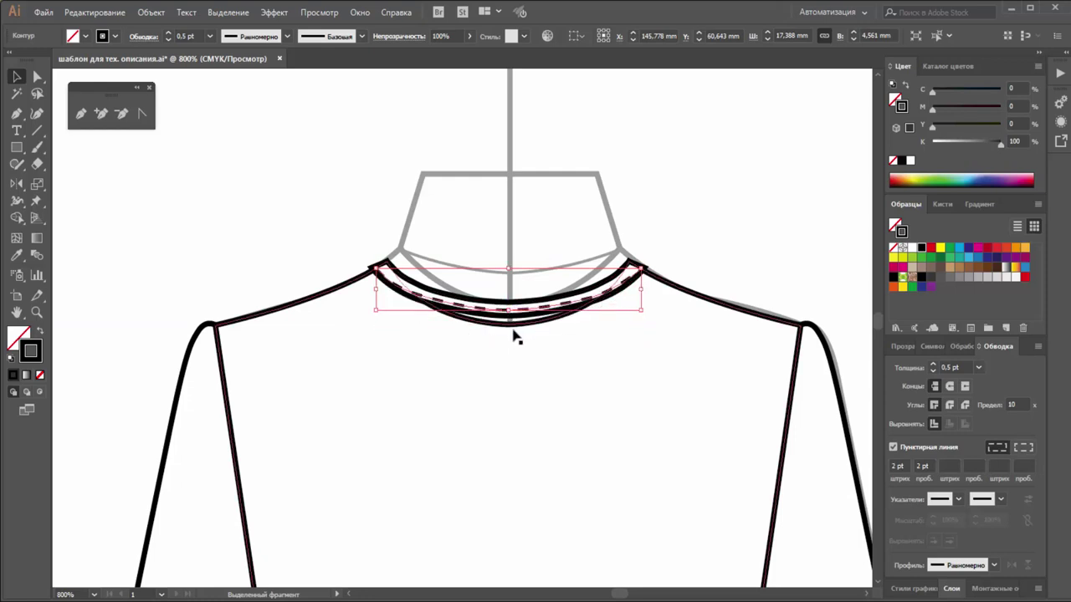
click(505, 327)
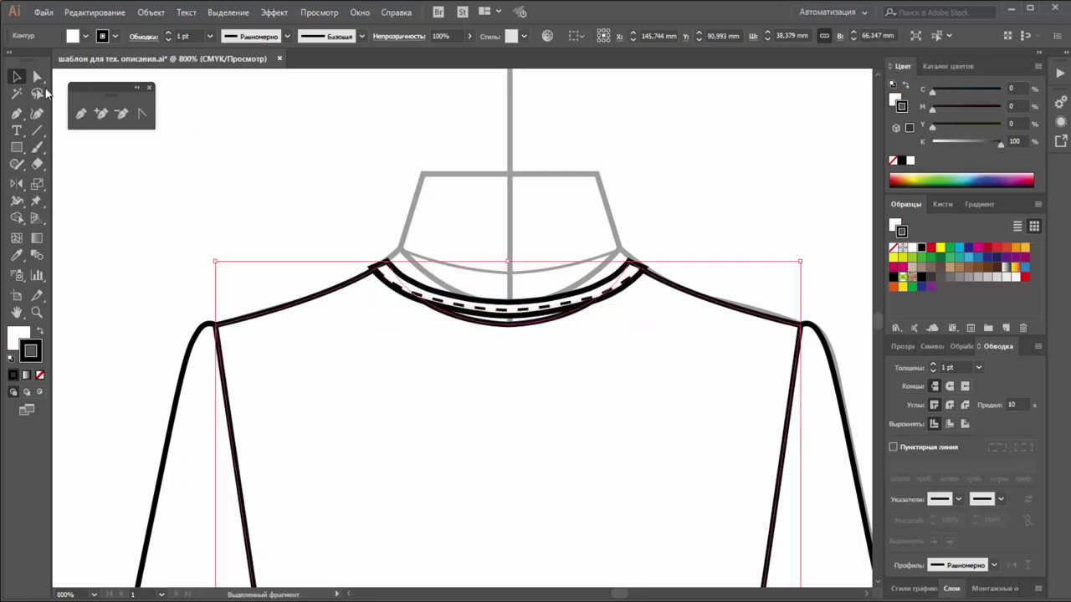
click(37, 76)
Step: Nudge the neckline's bottom-centre anchor up, then delete it
click(507, 327)
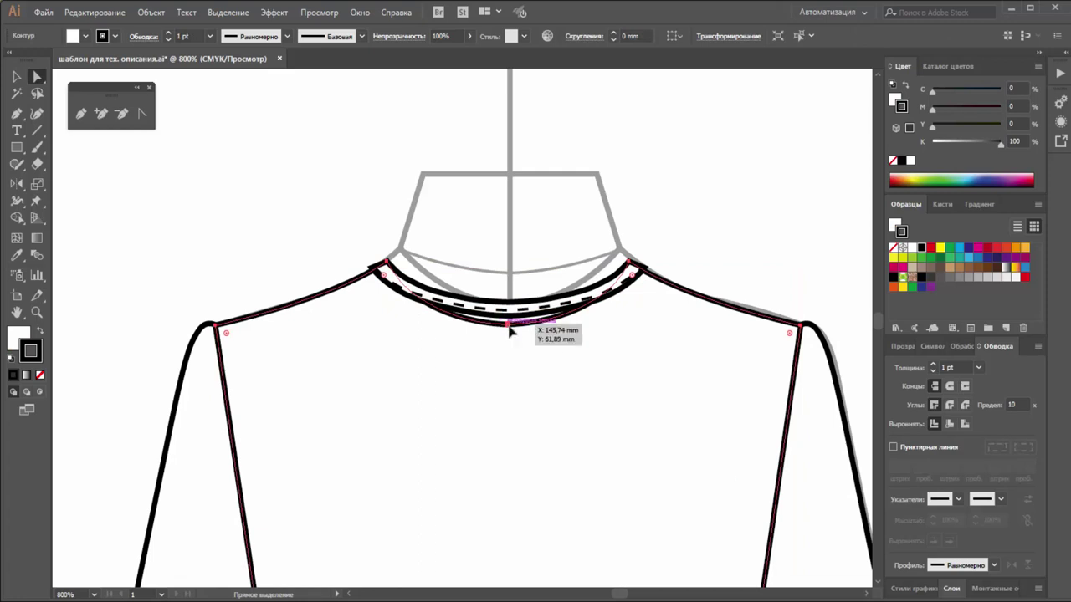
key(Up)
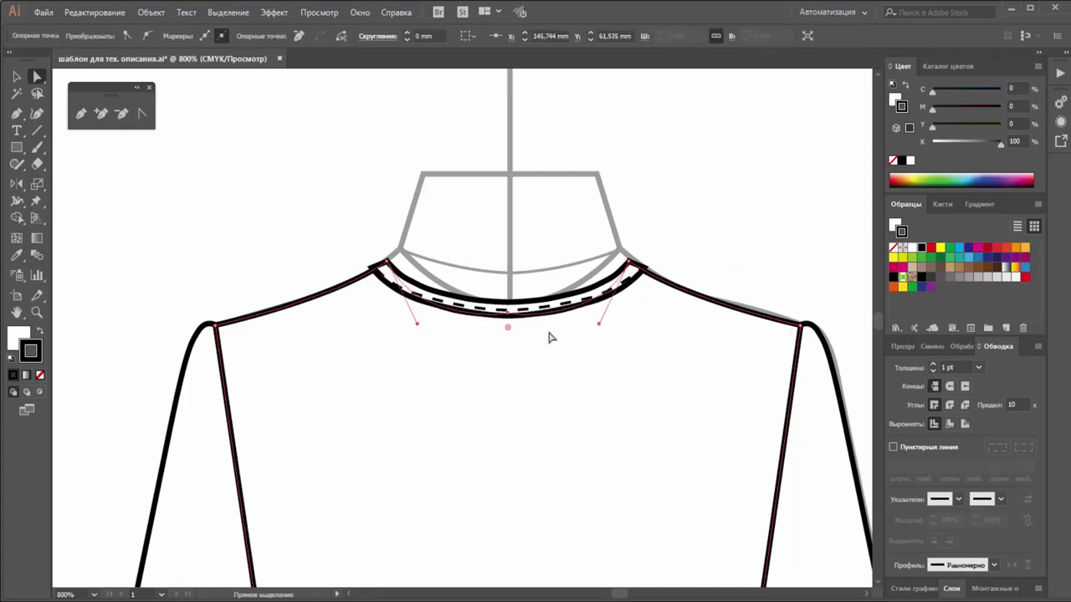
click(142, 113)
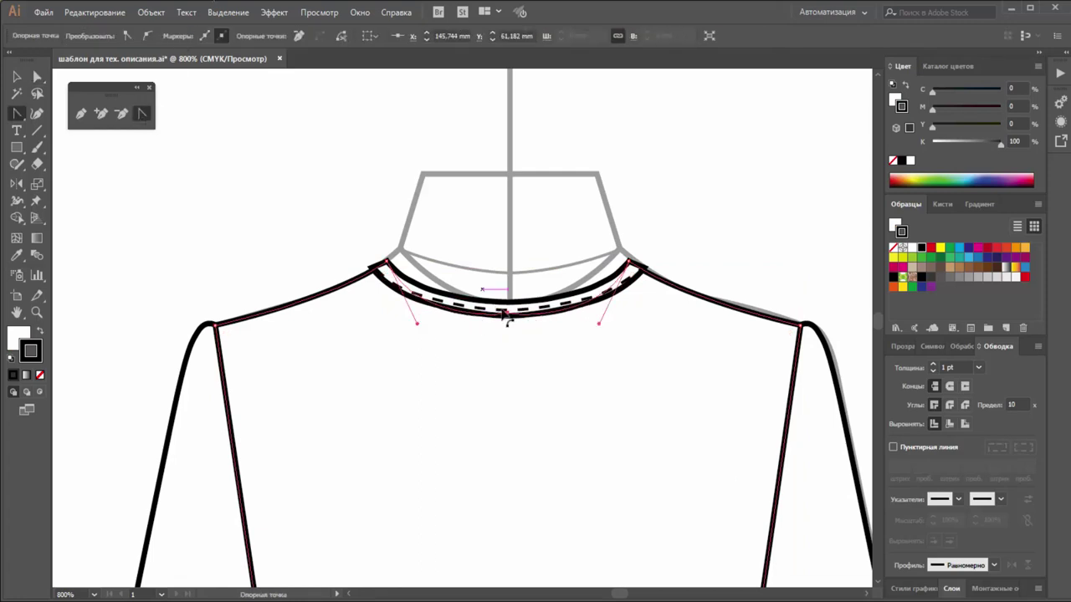
drag(507, 312, 511, 318)
click(122, 113)
click(507, 316)
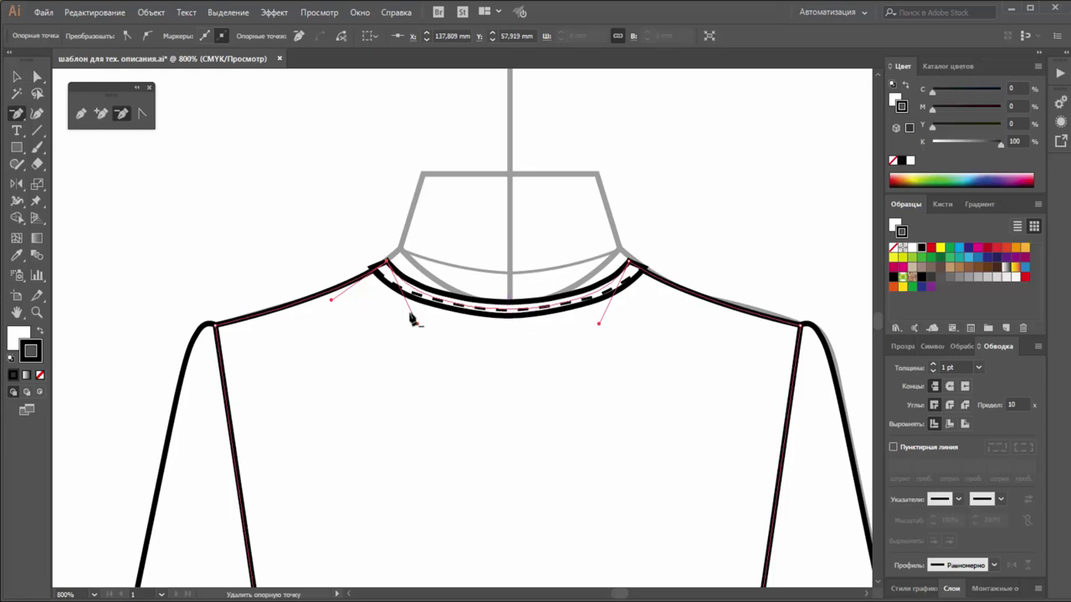
Step: Select the neckline curve's centre and side anchors with Direct Selection
click(36, 77)
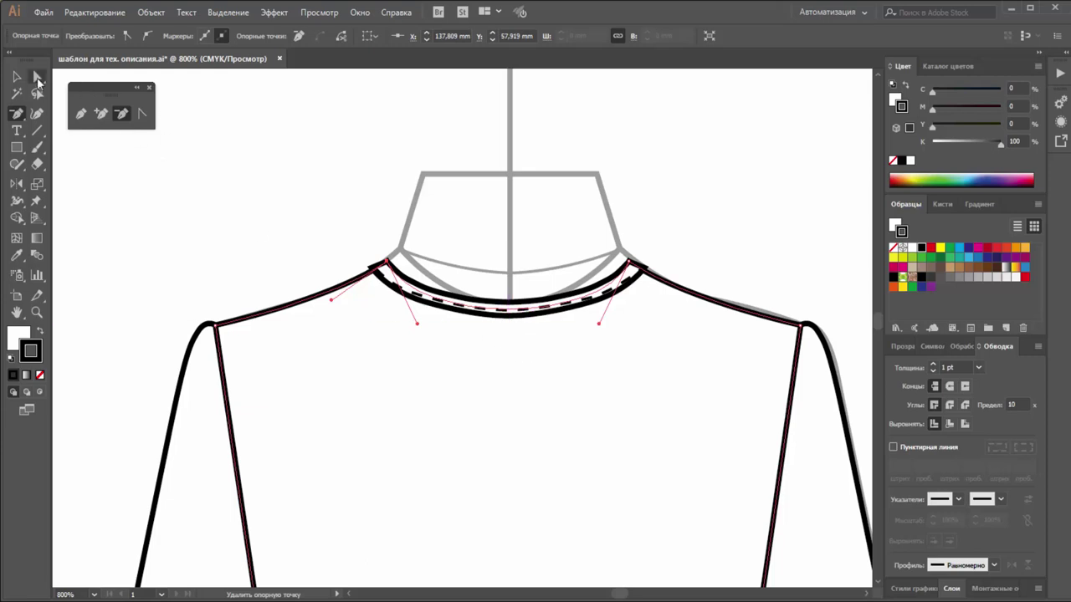
click(498, 313)
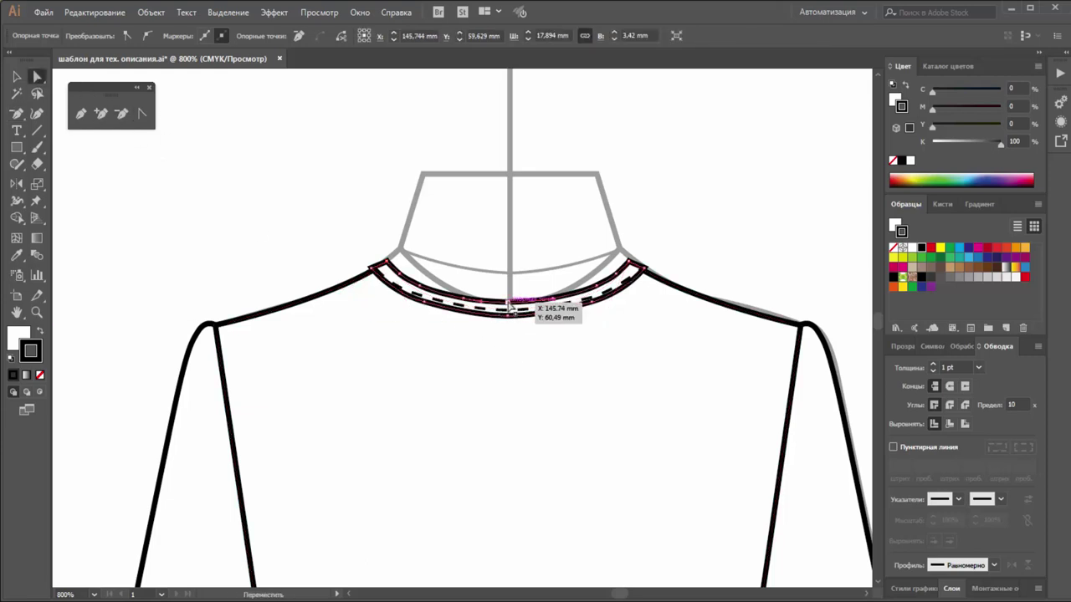
click(508, 308)
click(553, 300)
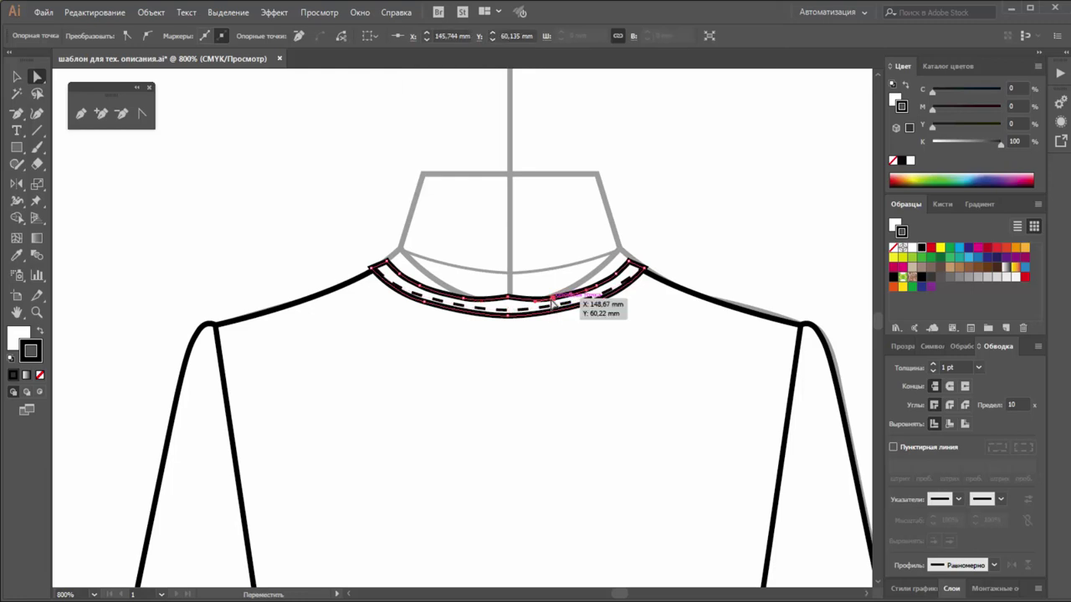
click(422, 288)
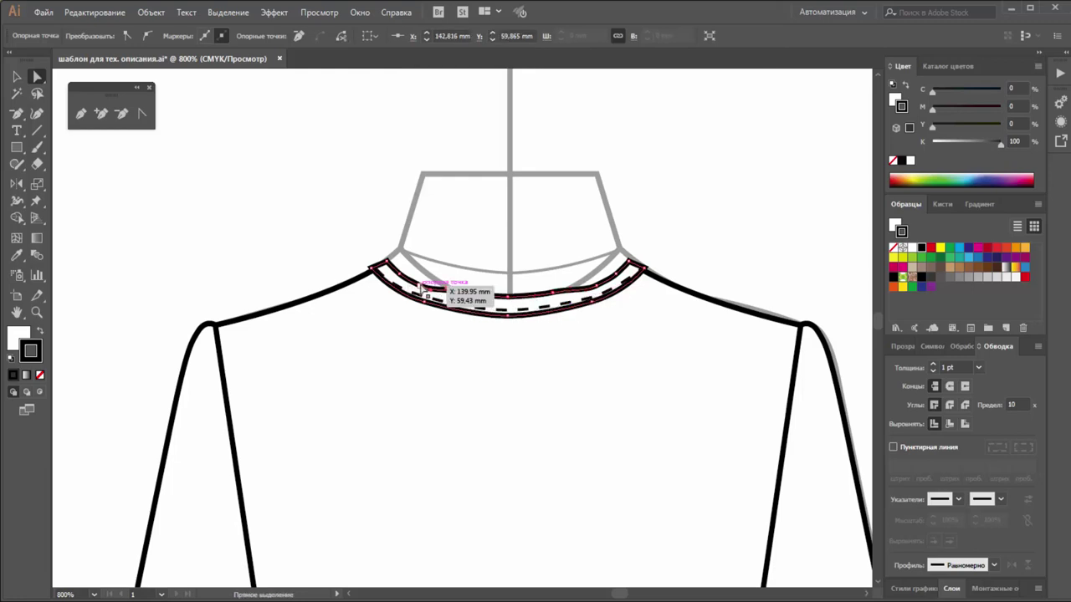
click(423, 287)
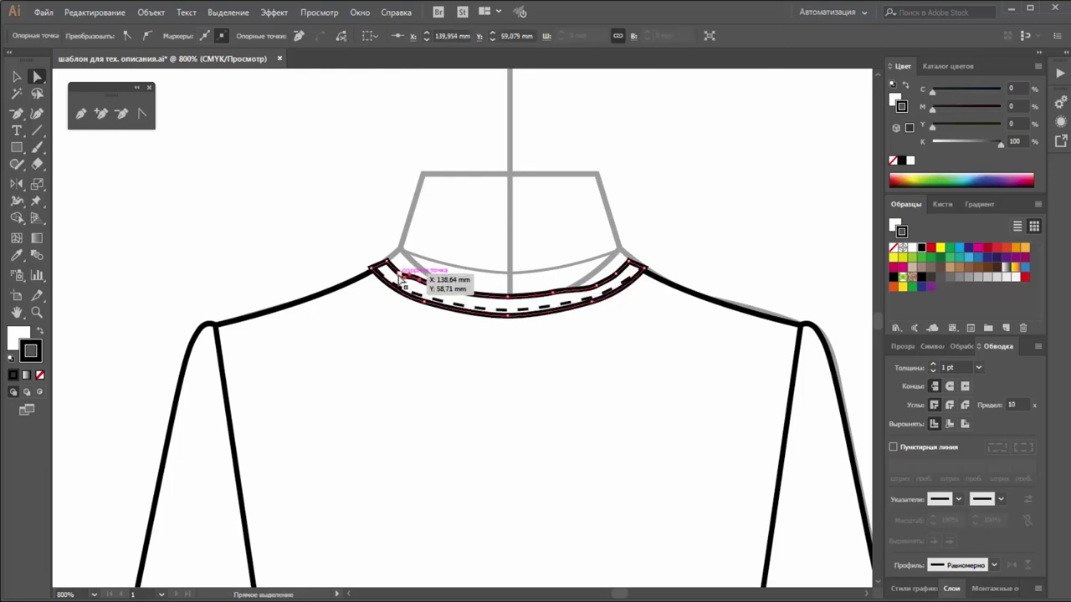
click(604, 284)
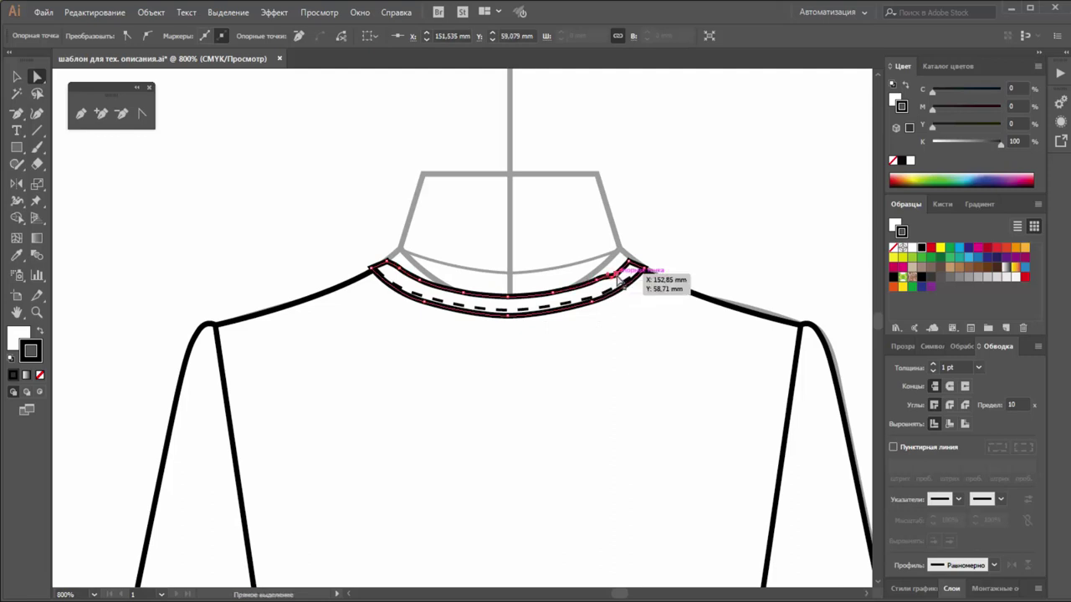
click(629, 269)
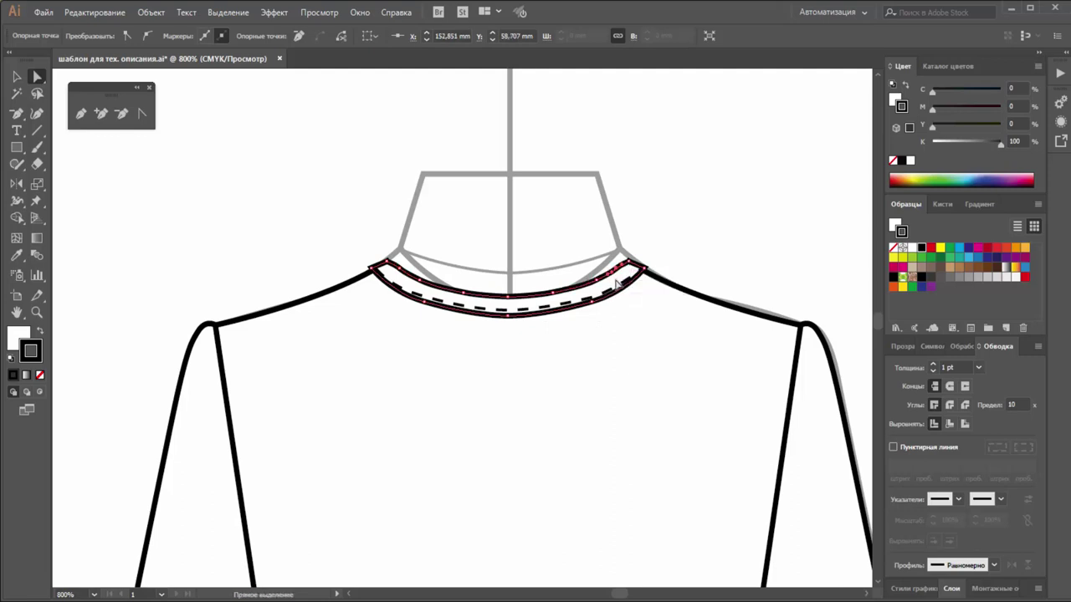
Step: Delete the extra inner neckline anchors and drag smooth handles from the centre point
click(121, 112)
click(446, 302)
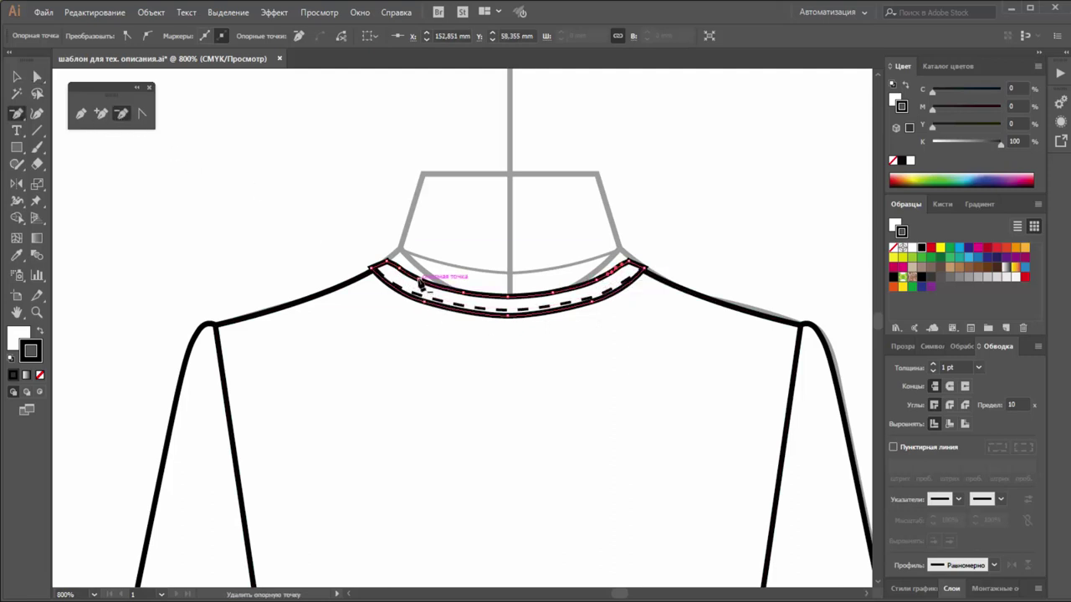
click(589, 289)
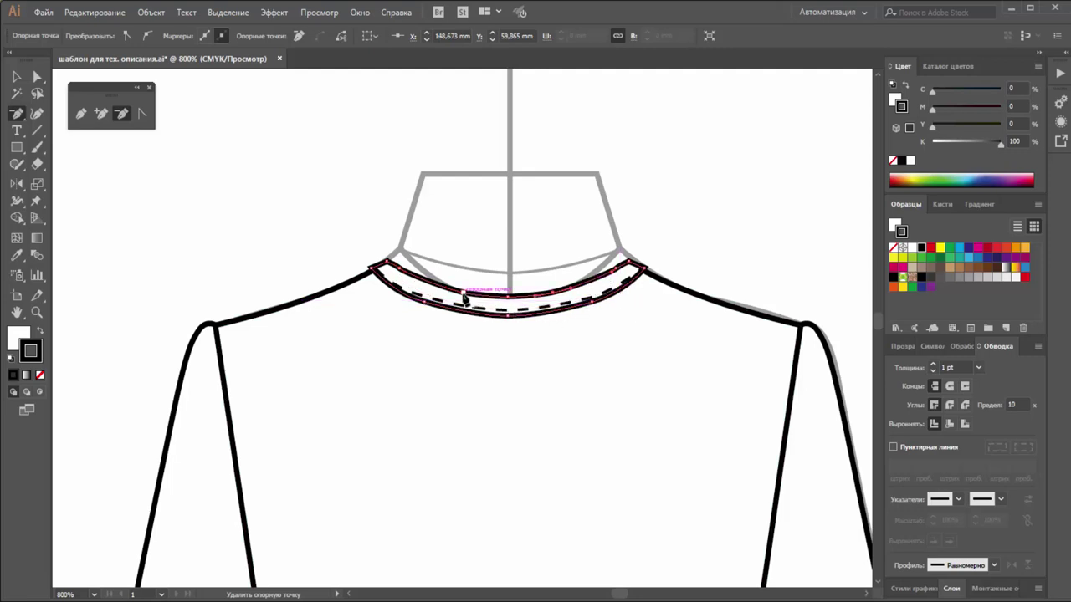
click(464, 297)
click(577, 291)
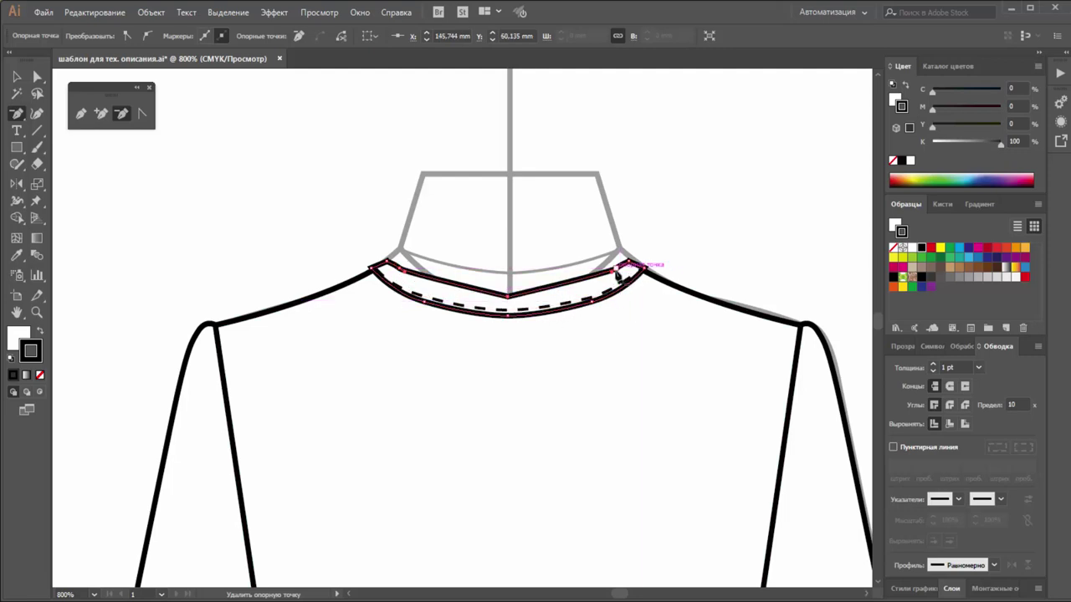
click(616, 271)
click(399, 271)
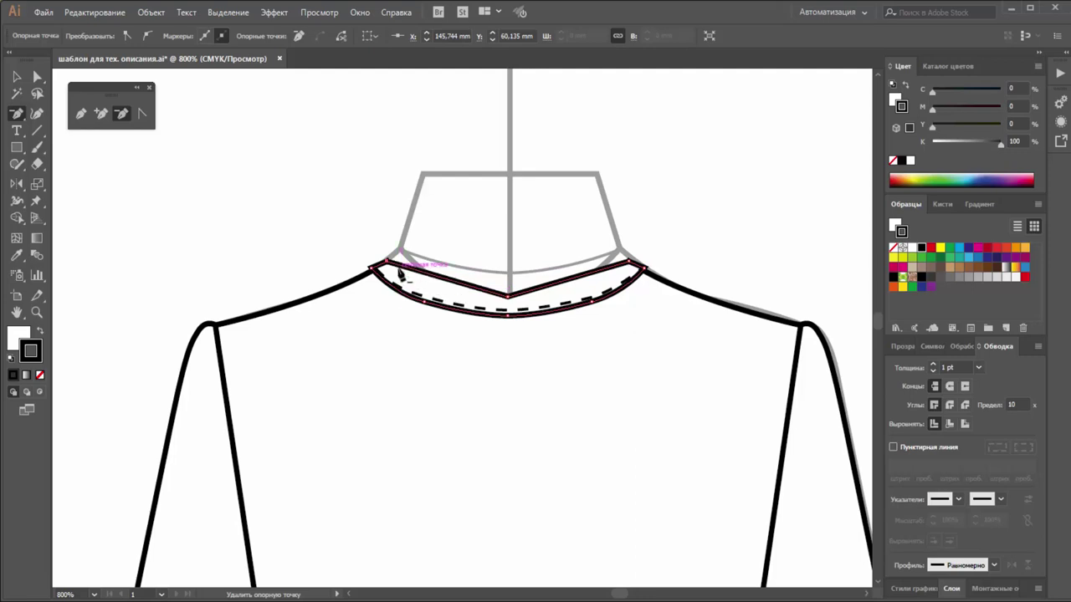
click(142, 113)
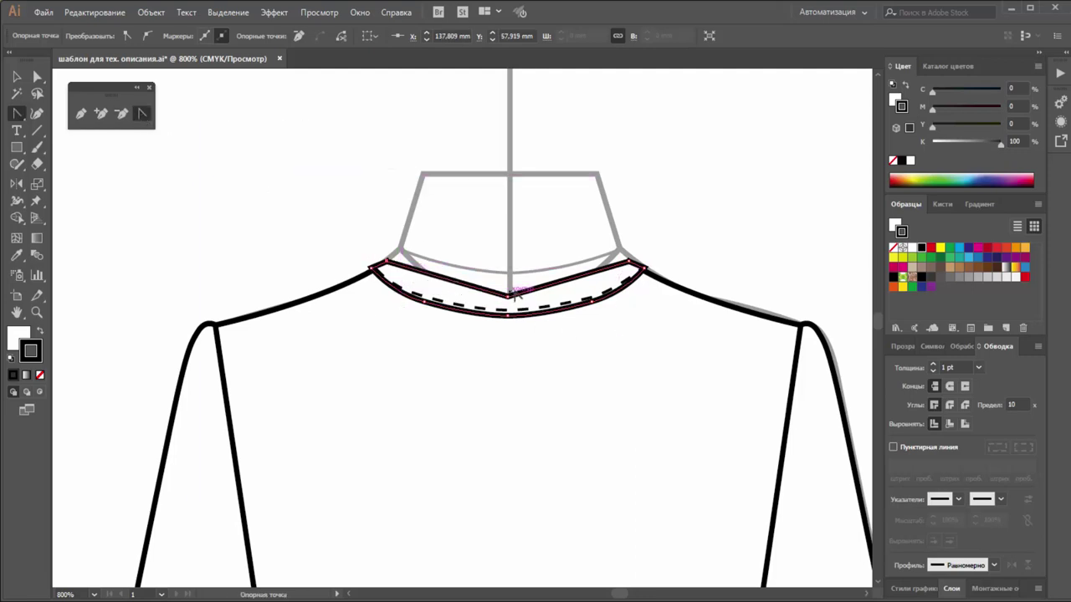
mouse_move(509, 298)
mouse_down()
mouse_move(418, 300)
mouse_move(427, 299)
mouse_up()
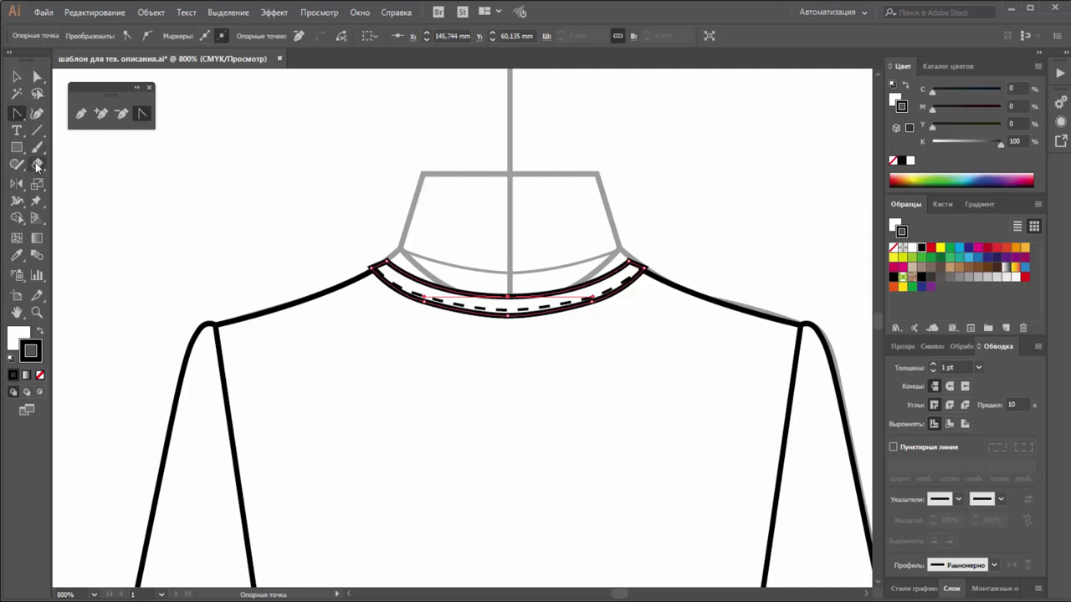
click(36, 77)
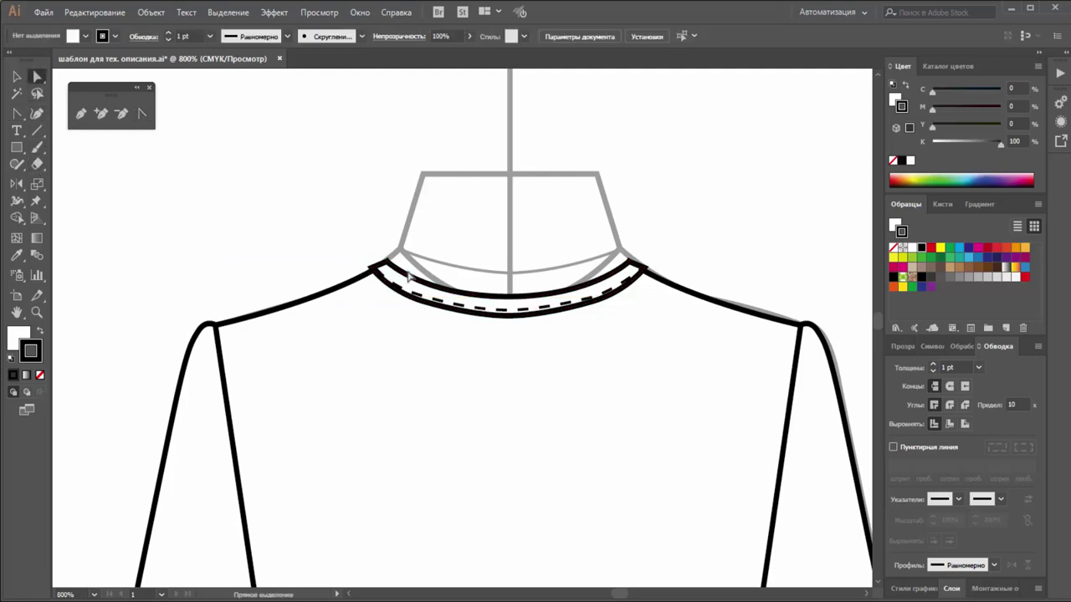
Step: Zoom into the collar and drag both end anchors of the inner neckline curve onto the band's shoulder corners
click(377, 278)
drag(377, 278, 476, 300)
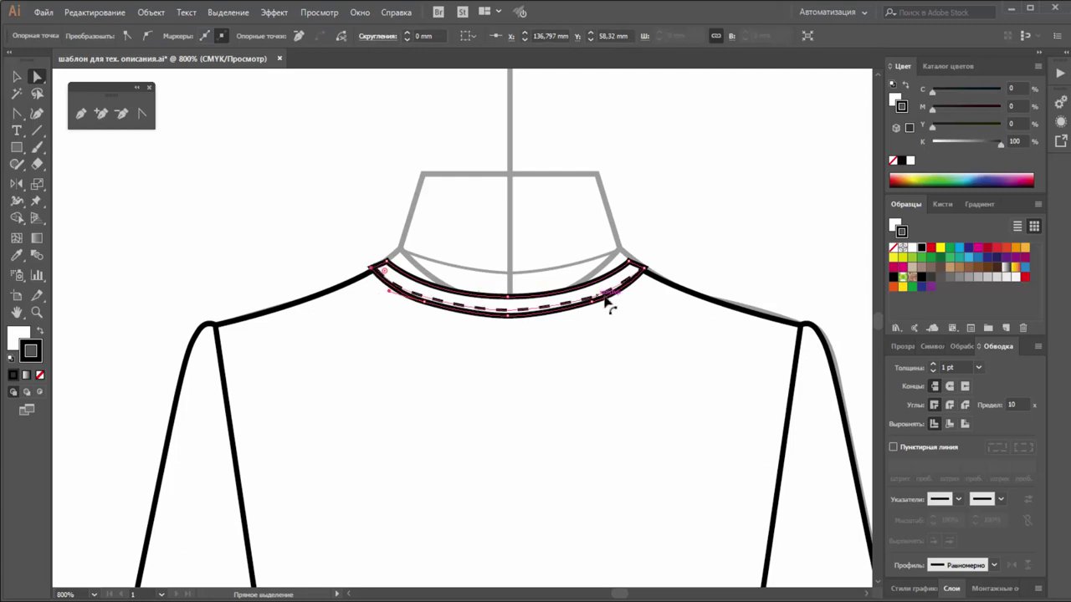
key(ctrl+z)
drag(317, 242, 663, 350)
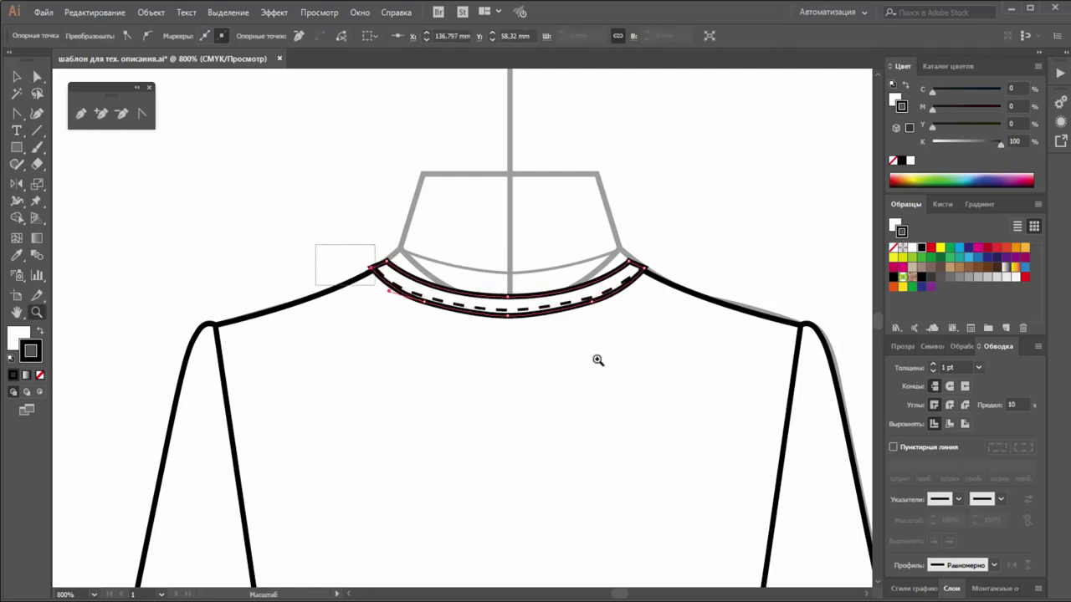
click(37, 77)
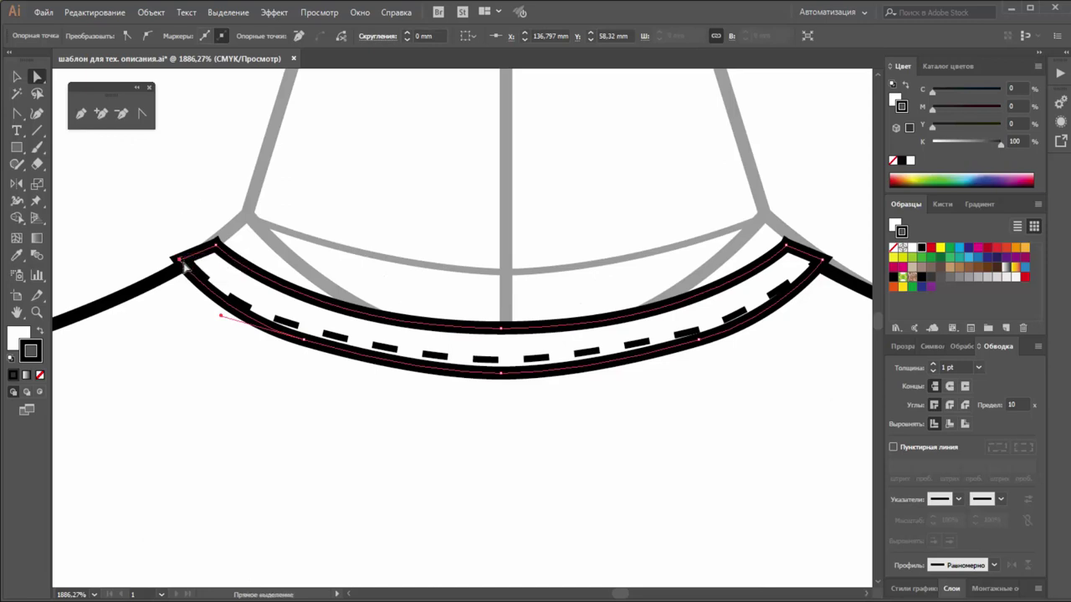
drag(182, 262, 180, 269)
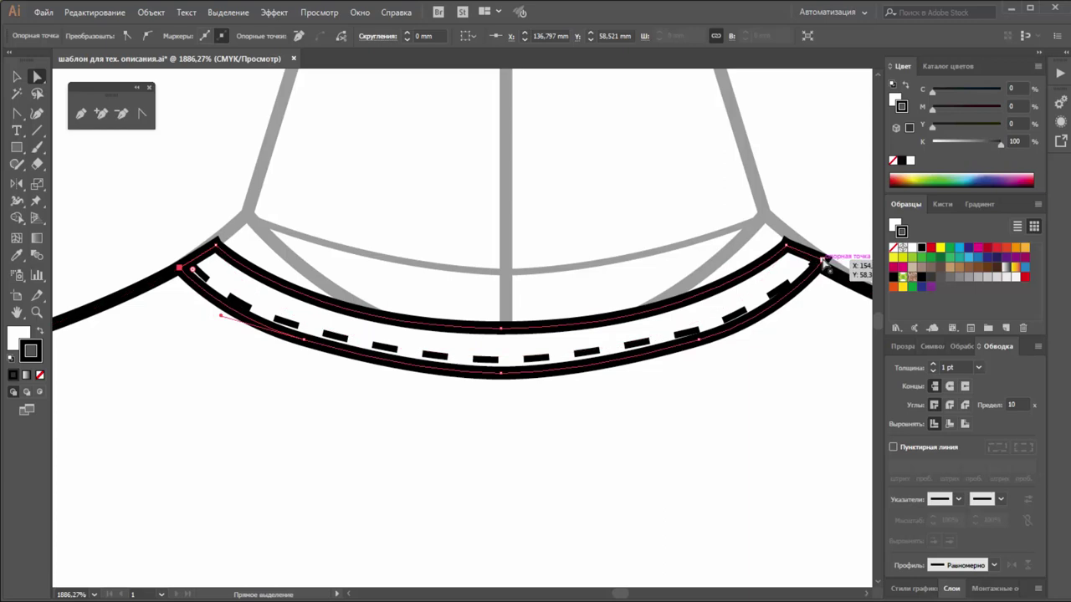
drag(825, 265, 820, 266)
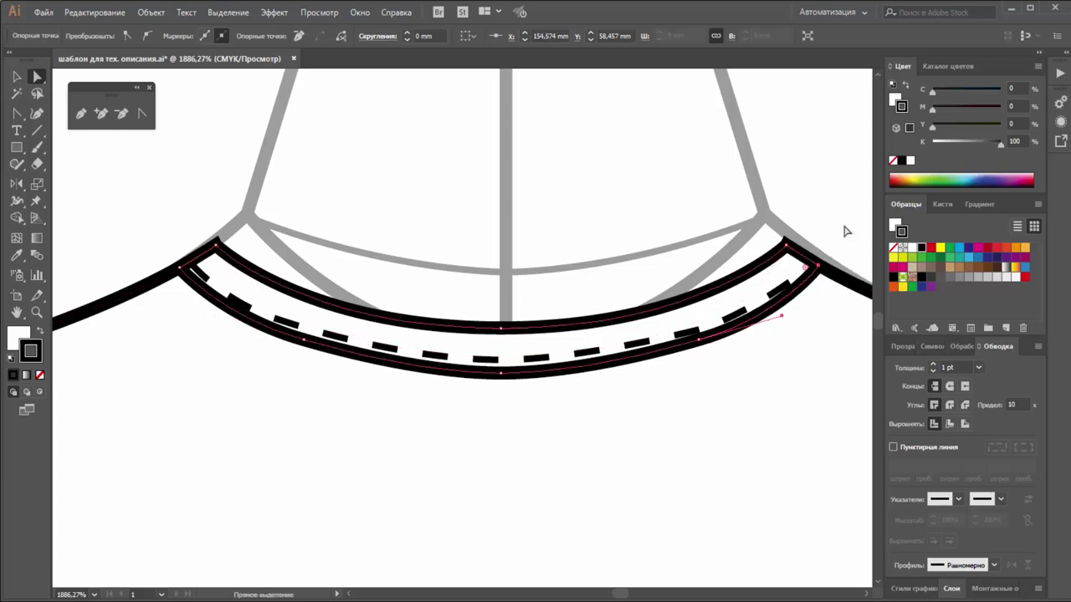
click(842, 224)
Step: Zoom back out to both shirts, lock Слой 3, and add new top layer Слой 4
key(z)
alt+click(523, 351)
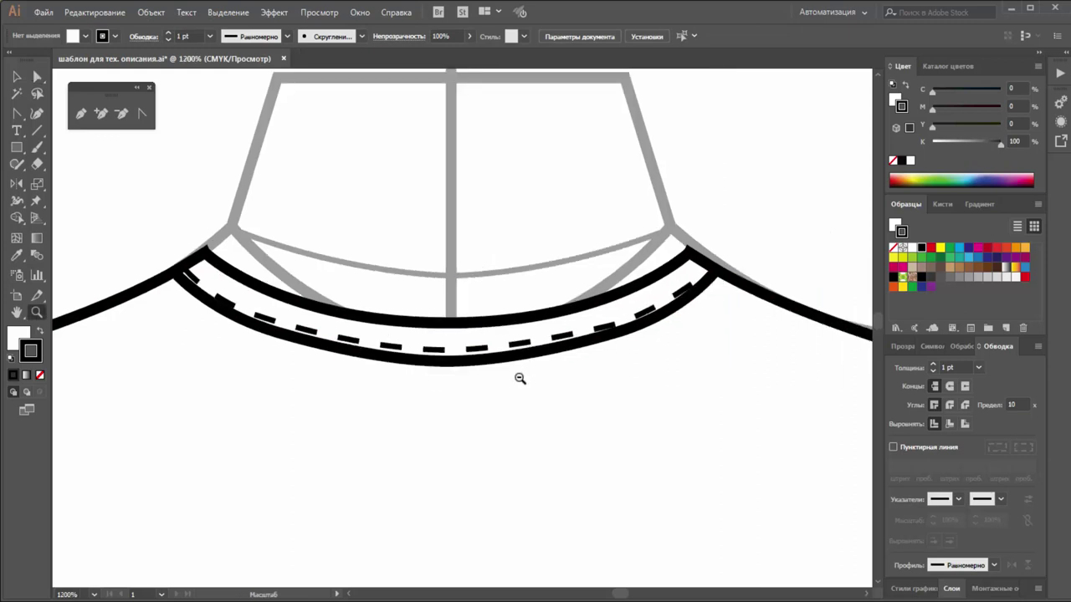
alt+click(502, 381)
alt+click(461, 403)
alt+click(363, 403)
alt+click(391, 388)
alt+click(398, 387)
alt+click(405, 385)
alt+click(436, 373)
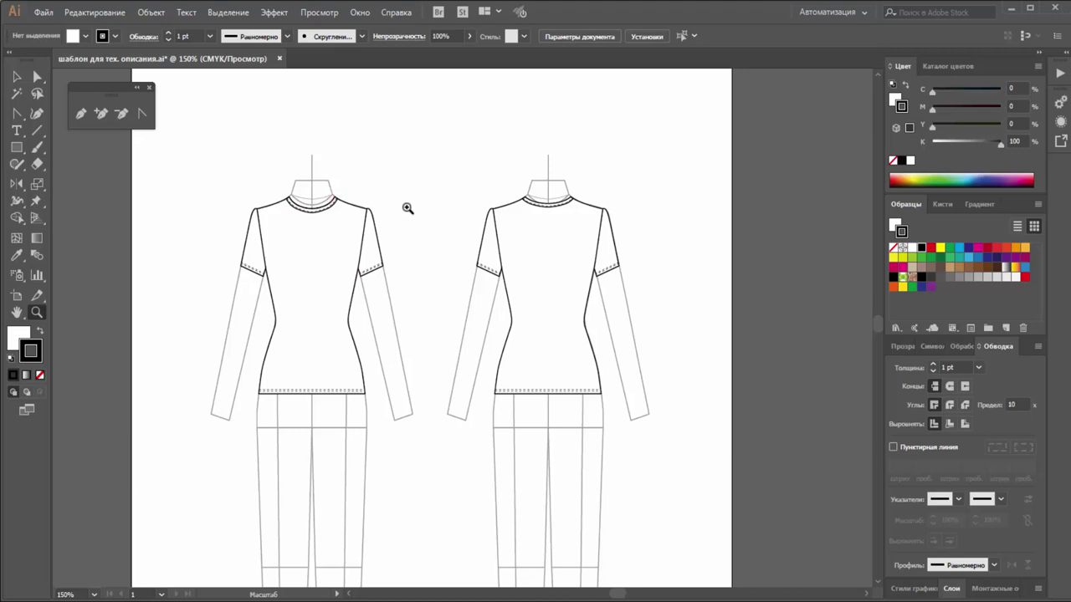
click(952, 589)
click(910, 505)
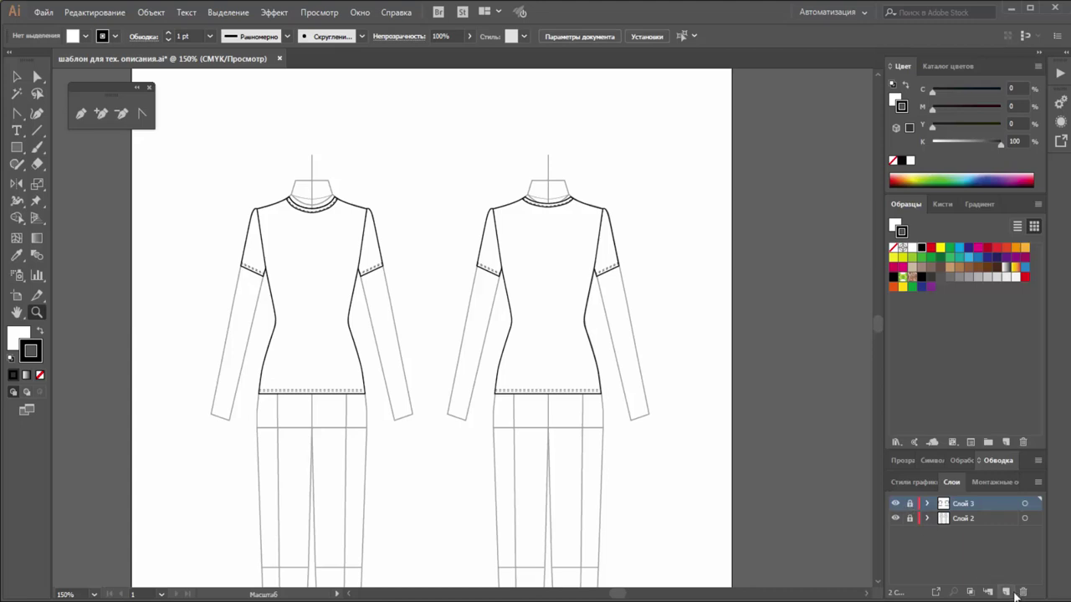
click(1006, 592)
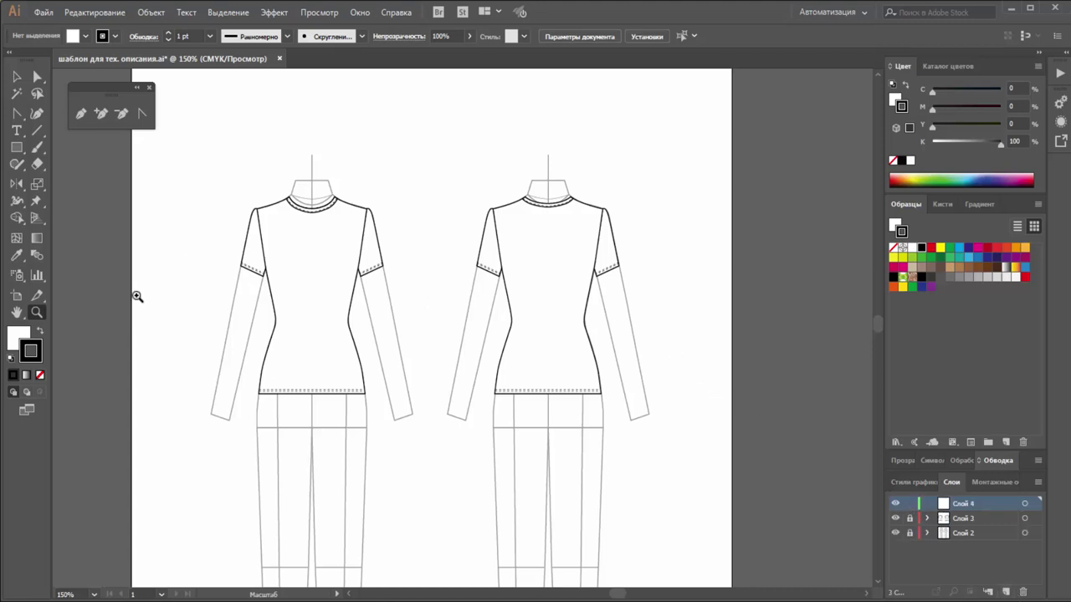
Step: At the front hem, draw a short vertical line with an end arrowhead and 0.5 pt stroke
click(44, 312)
drag(335, 346, 440, 459)
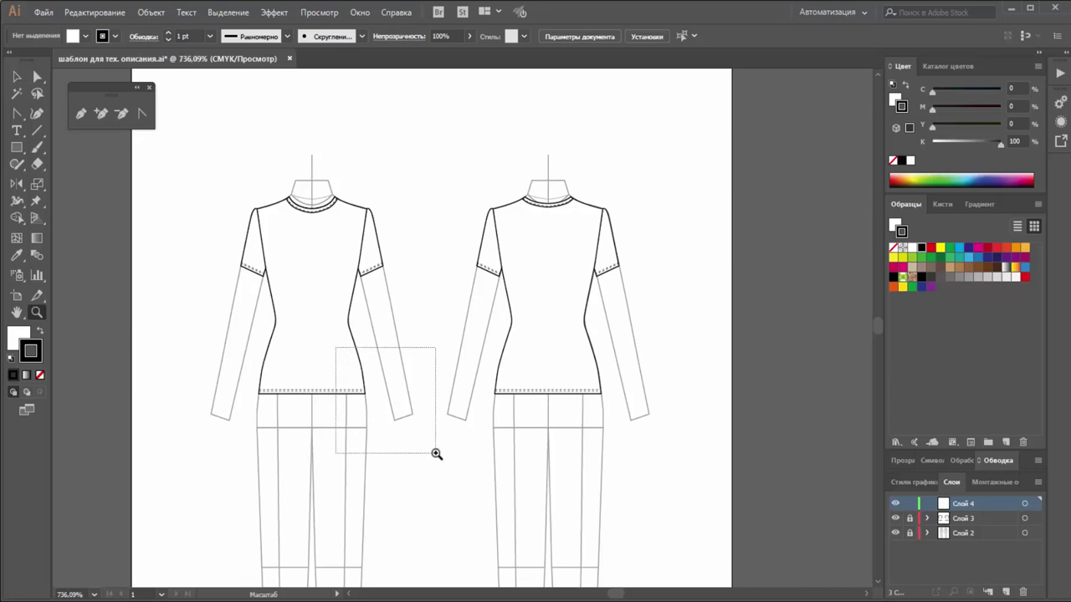
scroll(199, 341, up, 1)
click(37, 131)
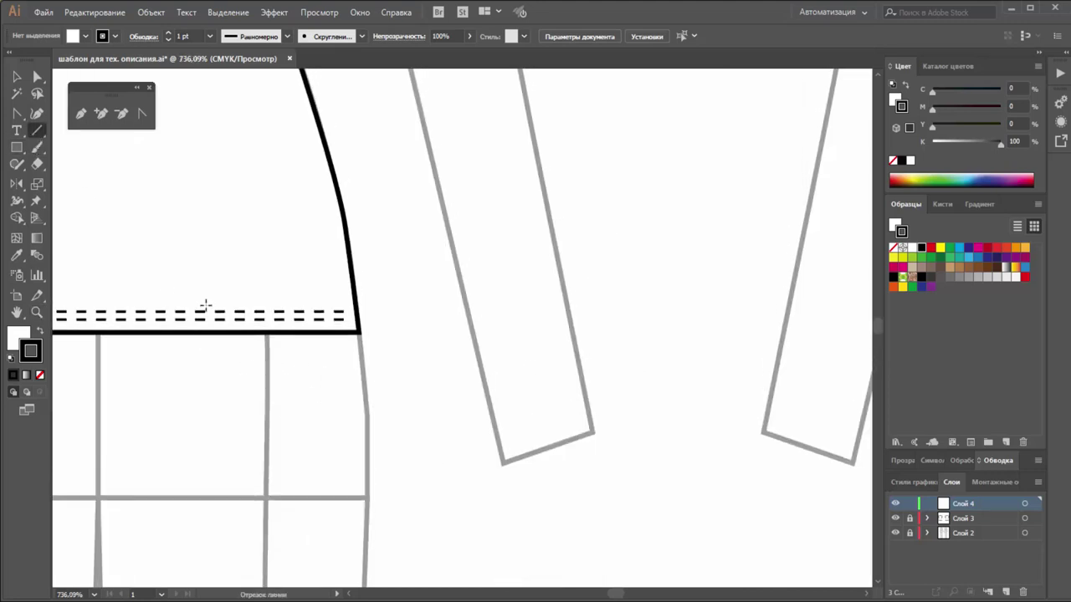
drag(219, 281, 219, 311)
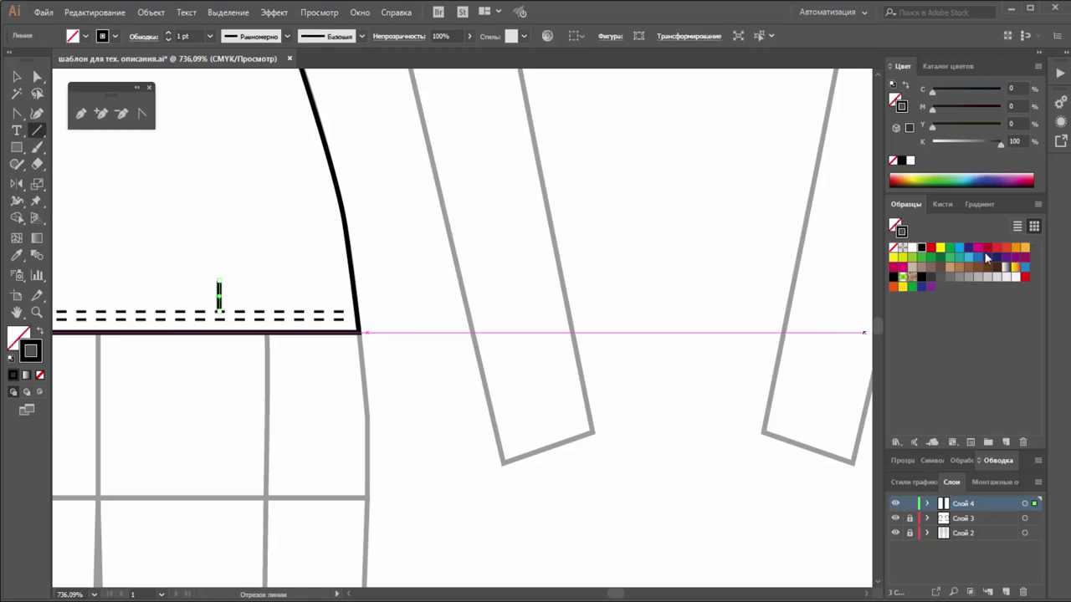
click(965, 461)
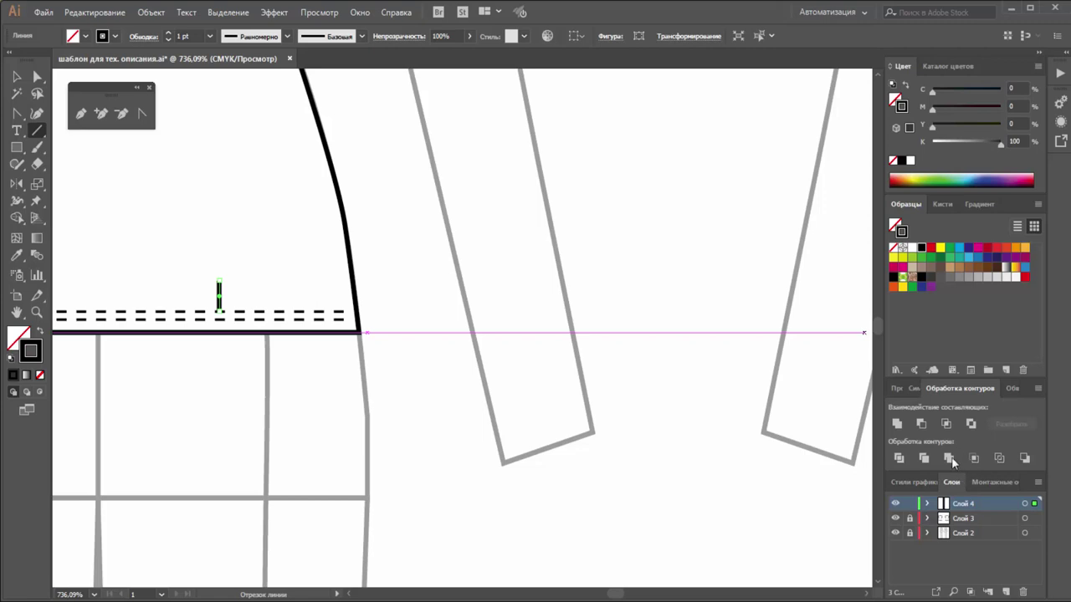
click(1013, 390)
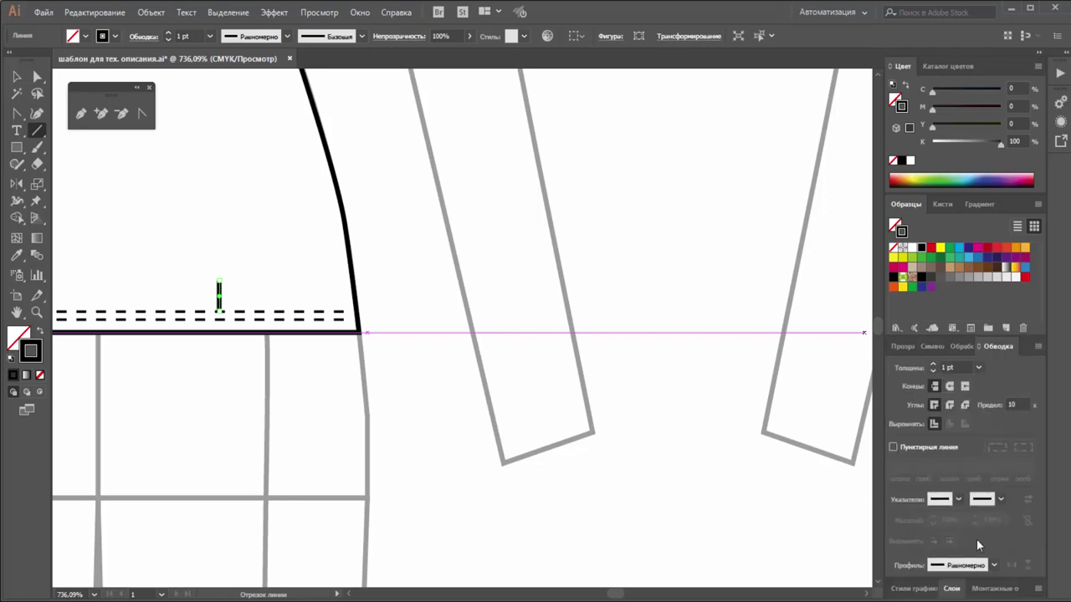
click(999, 501)
click(936, 330)
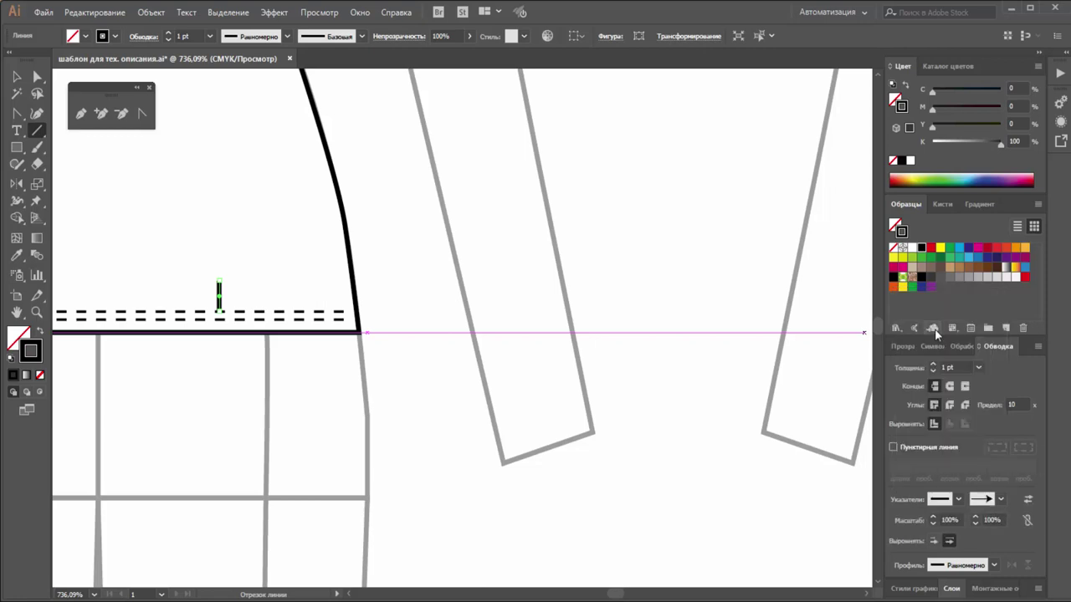
click(209, 36)
click(232, 59)
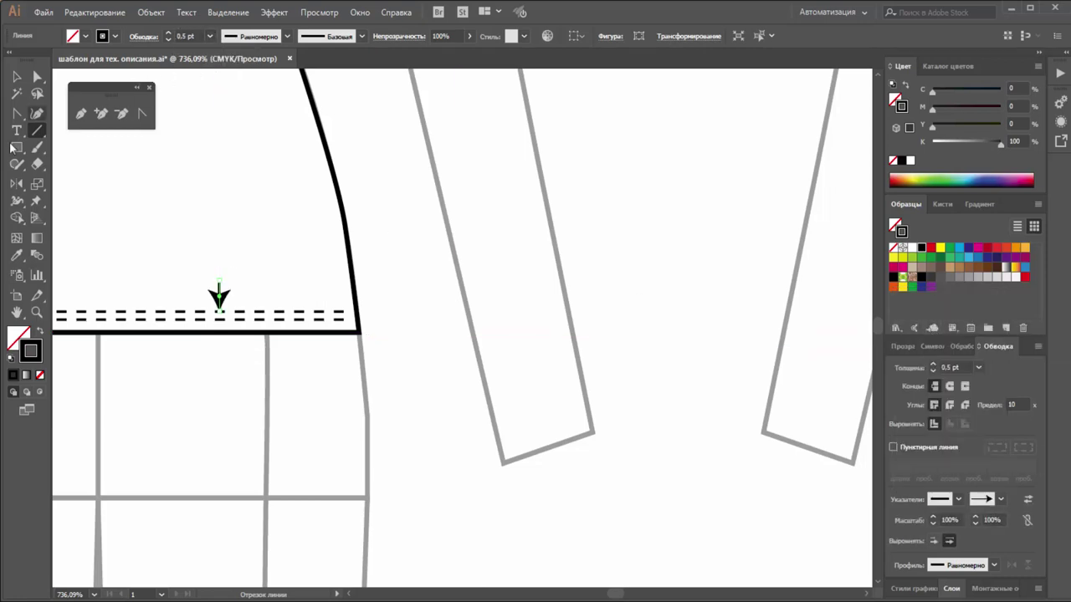
Step: Lengthen the arrow line upward and stroke it red
click(37, 76)
click(218, 282)
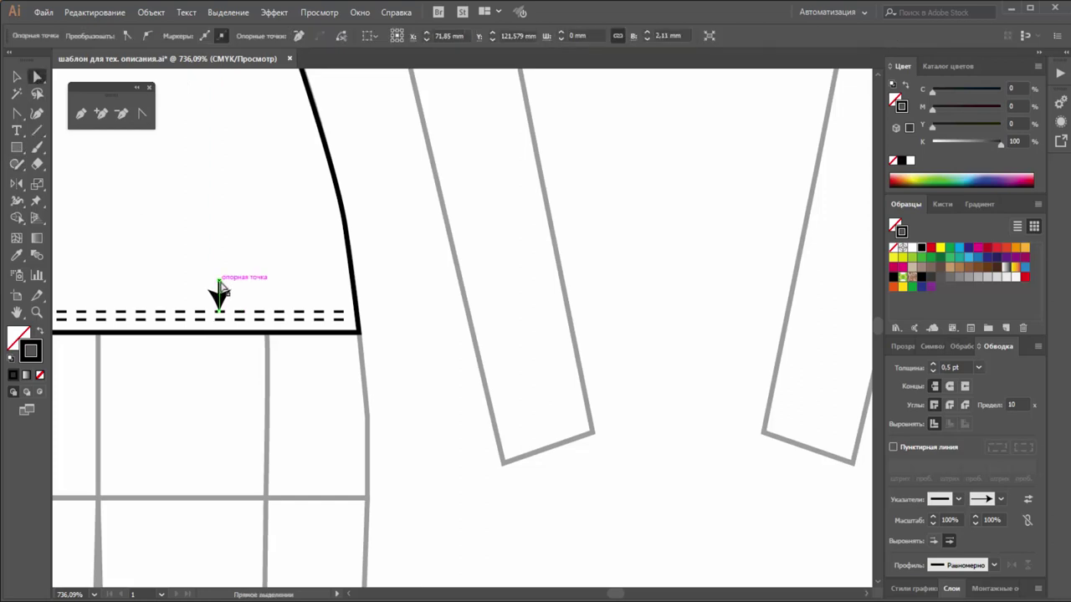
drag(218, 282, 218, 261)
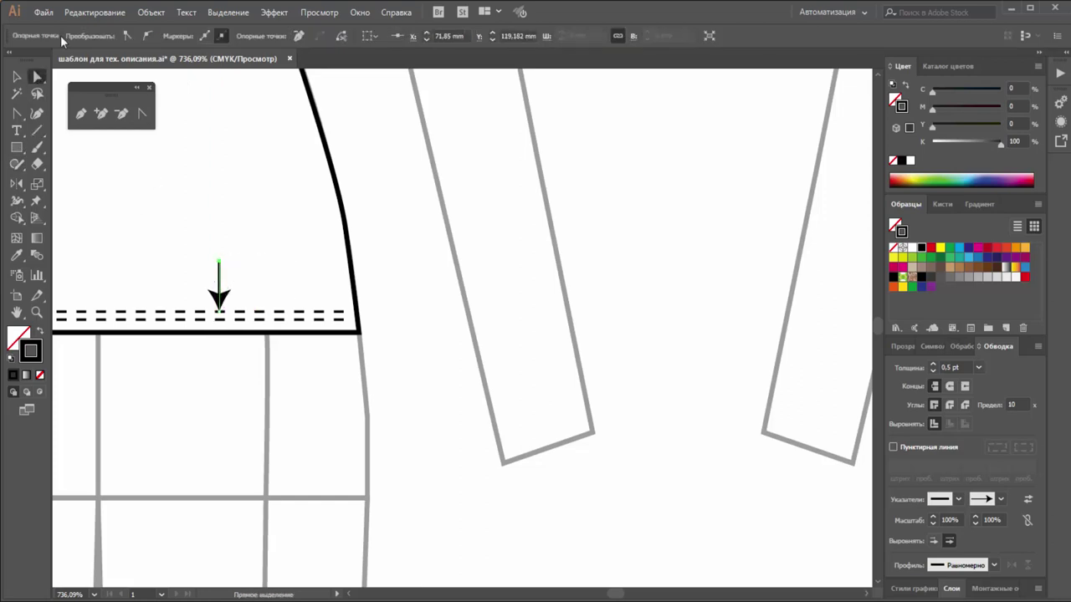
click(17, 76)
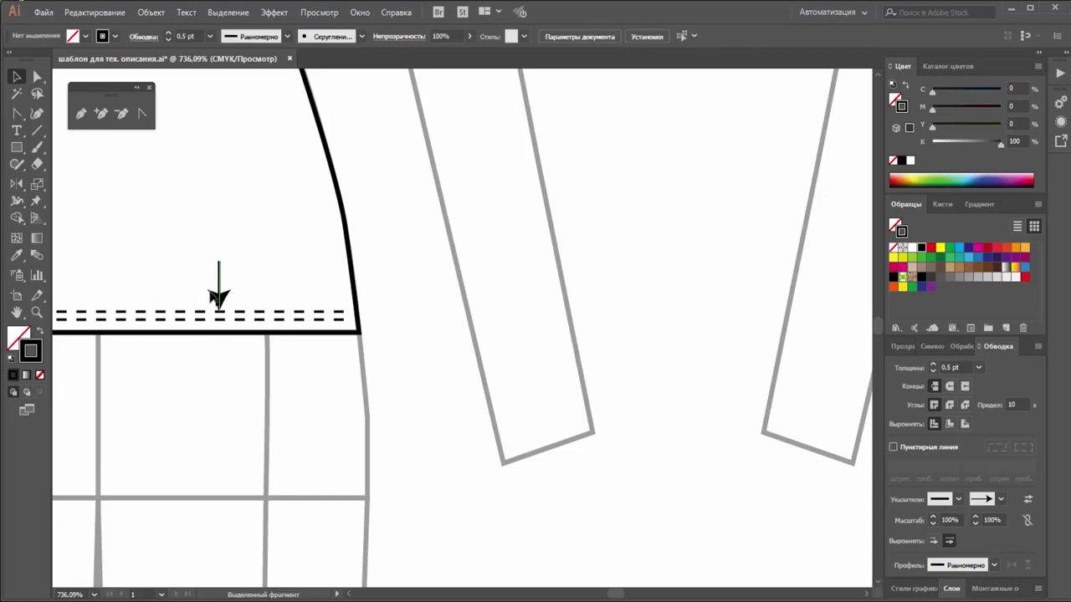
click(931, 248)
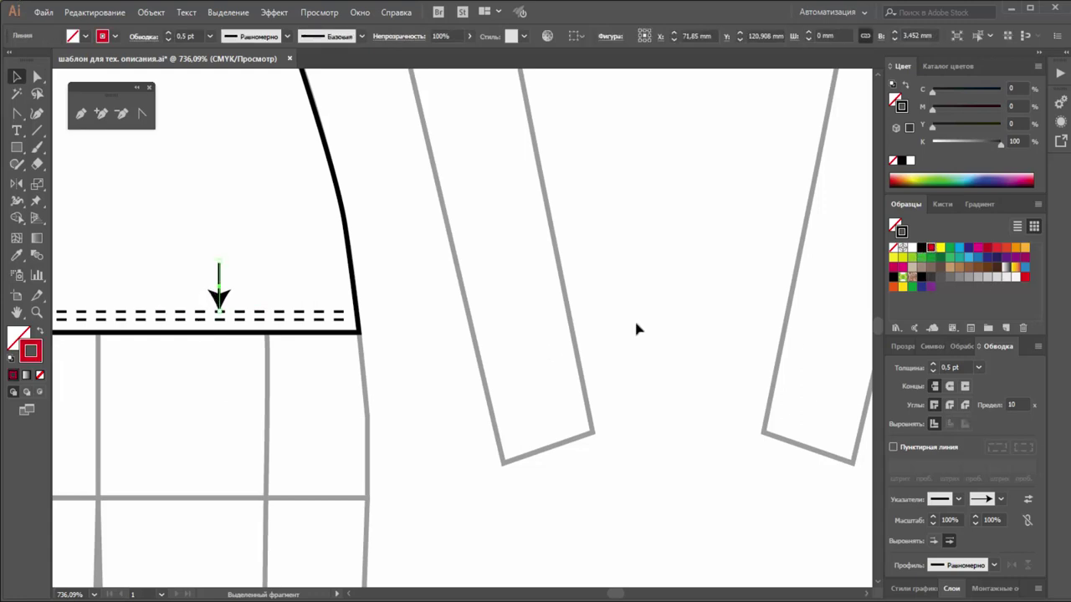
click(418, 327)
Step: Duplicate the red arrow and flip the copies upward below the hem, forming two opposing pairs
drag(219, 297, 219, 321)
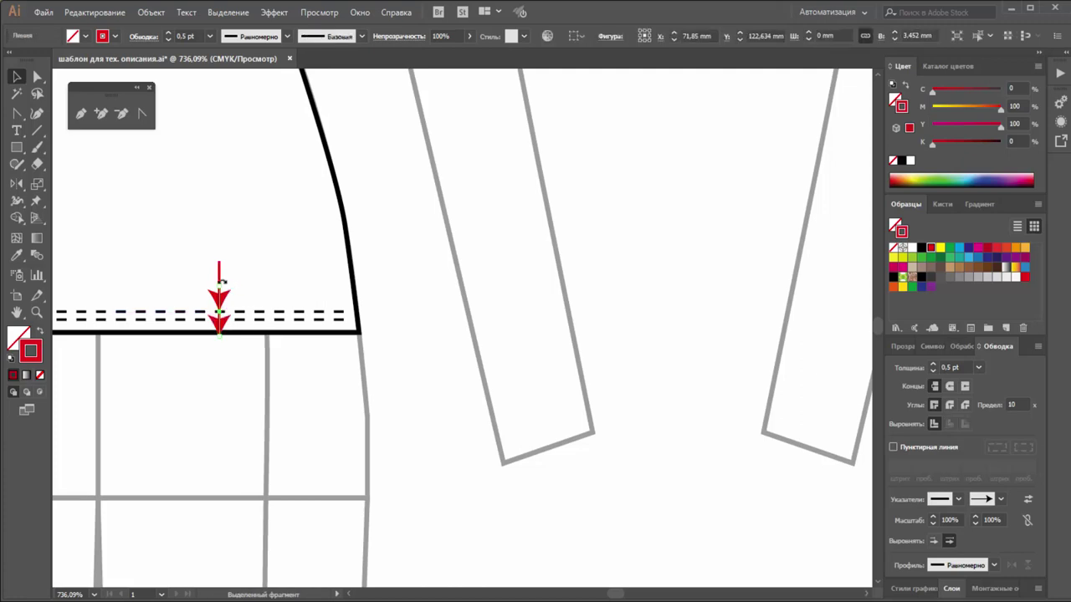
mouse_move(221, 325)
mouse_down()
mouse_move(224, 305)
mouse_move(348, 345)
mouse_up()
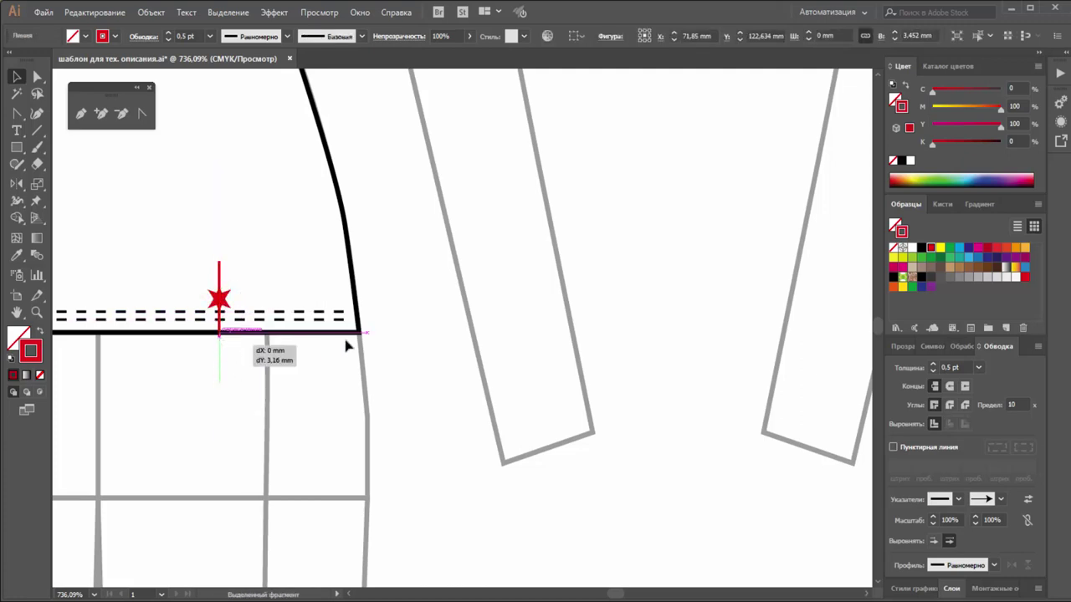
click(251, 297)
drag(222, 298, 253, 296)
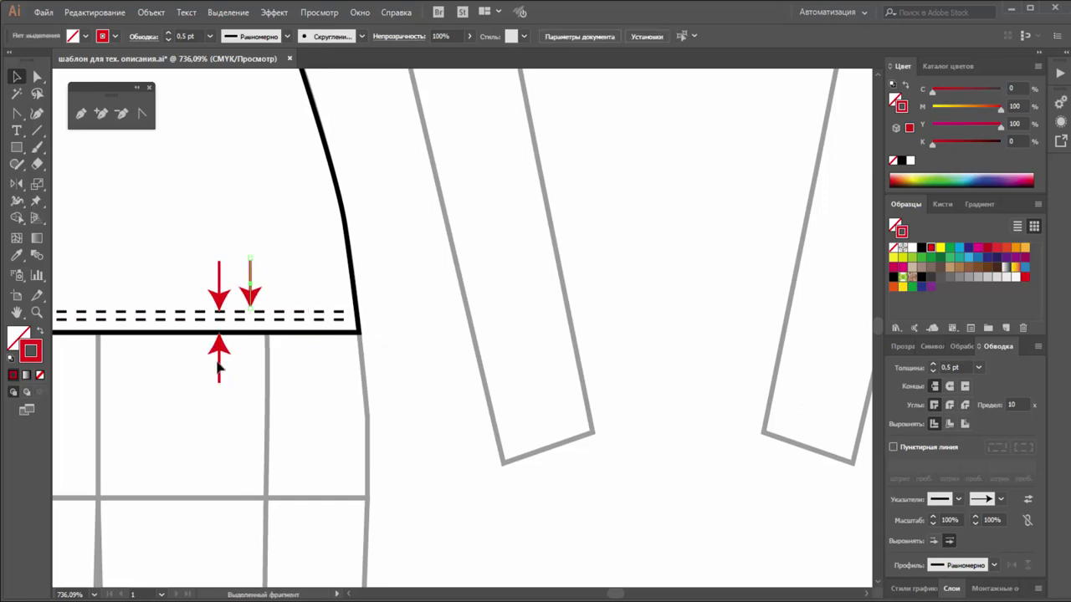
drag(215, 353, 250, 335)
click(384, 321)
key(t)
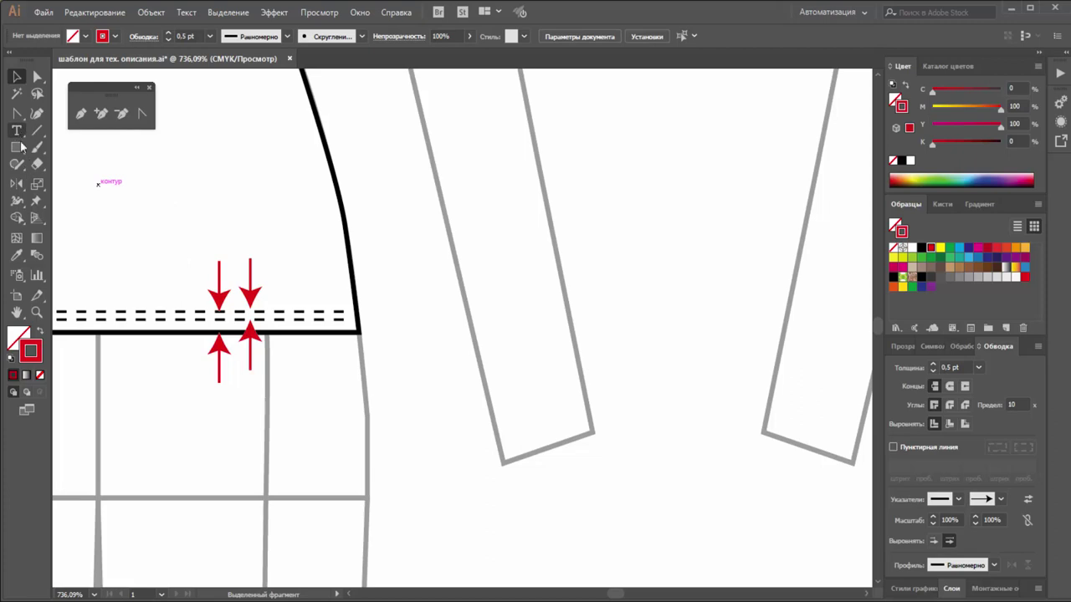
Step: Create a small red '2 см' label beside the left pair of hem arrows
click(176, 205)
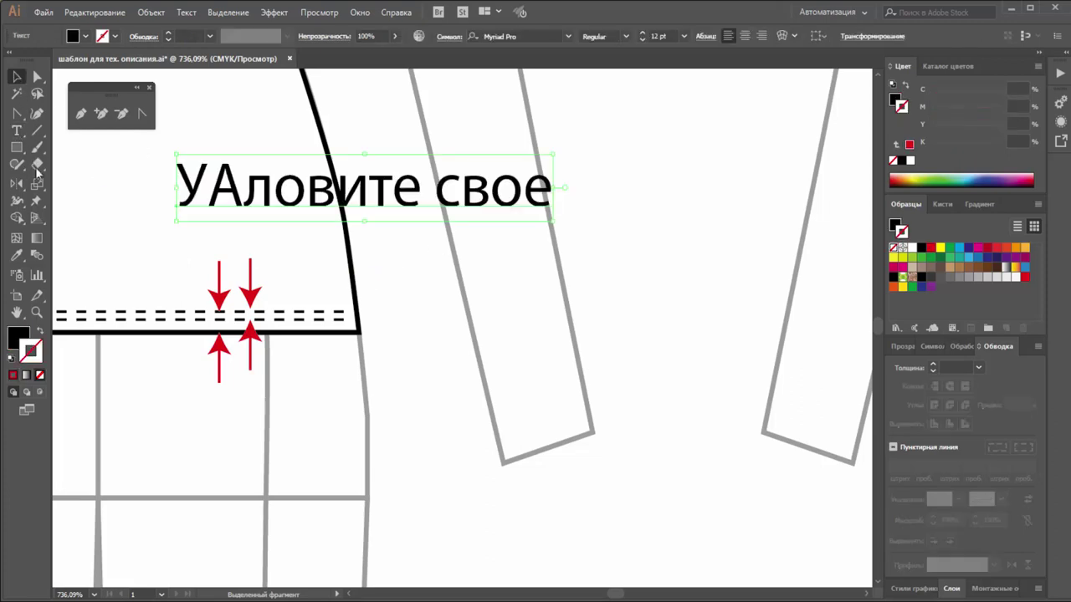
key(Escape)
click(16, 131)
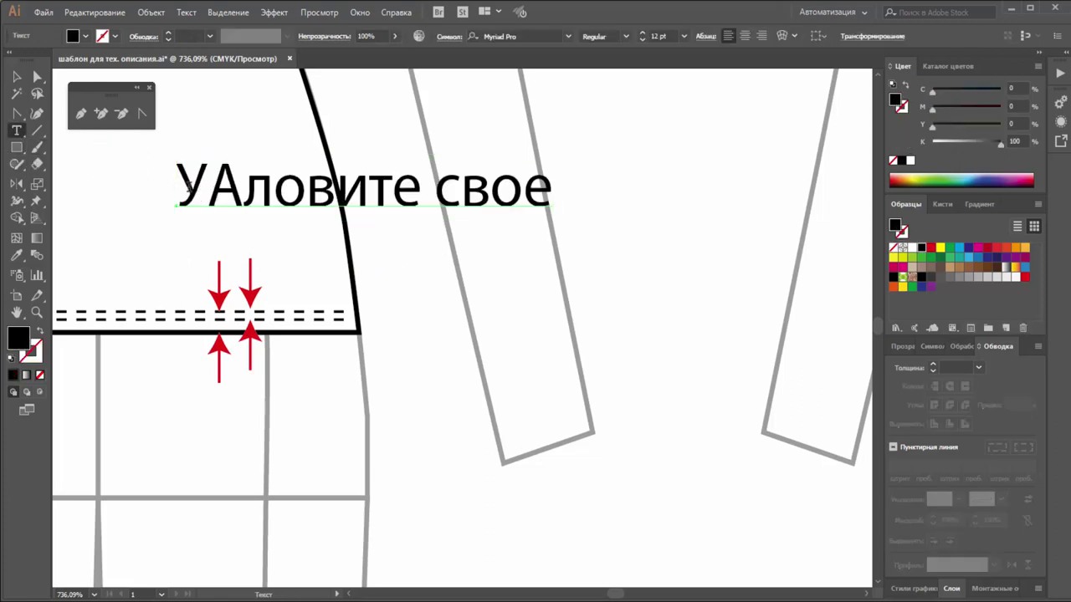
drag(185, 185, 582, 170)
text(2 )
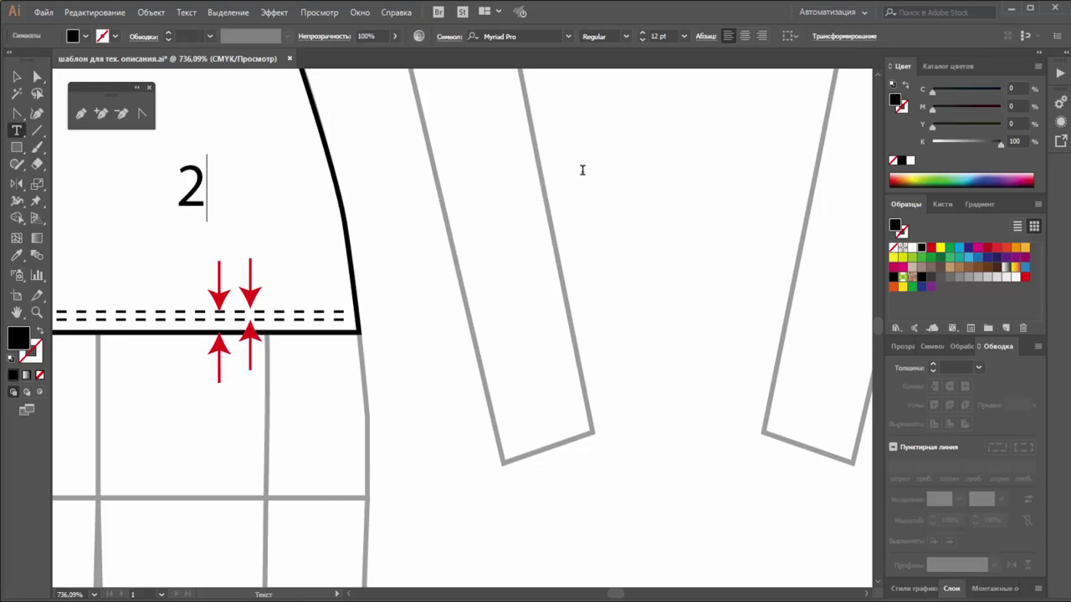
text(cv)
key(BackSpace)
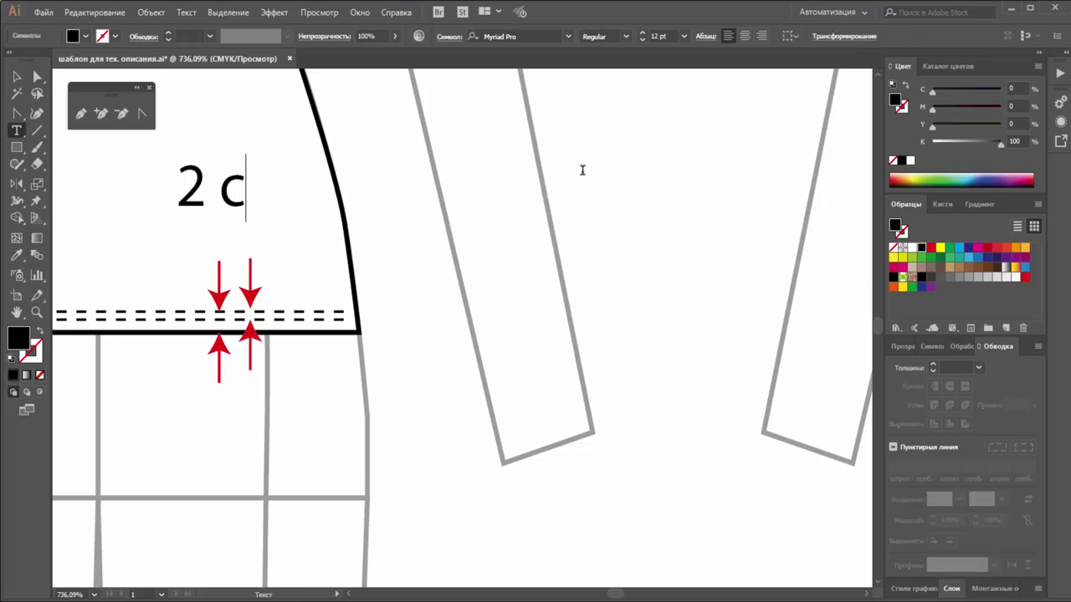
key(BackSpace)
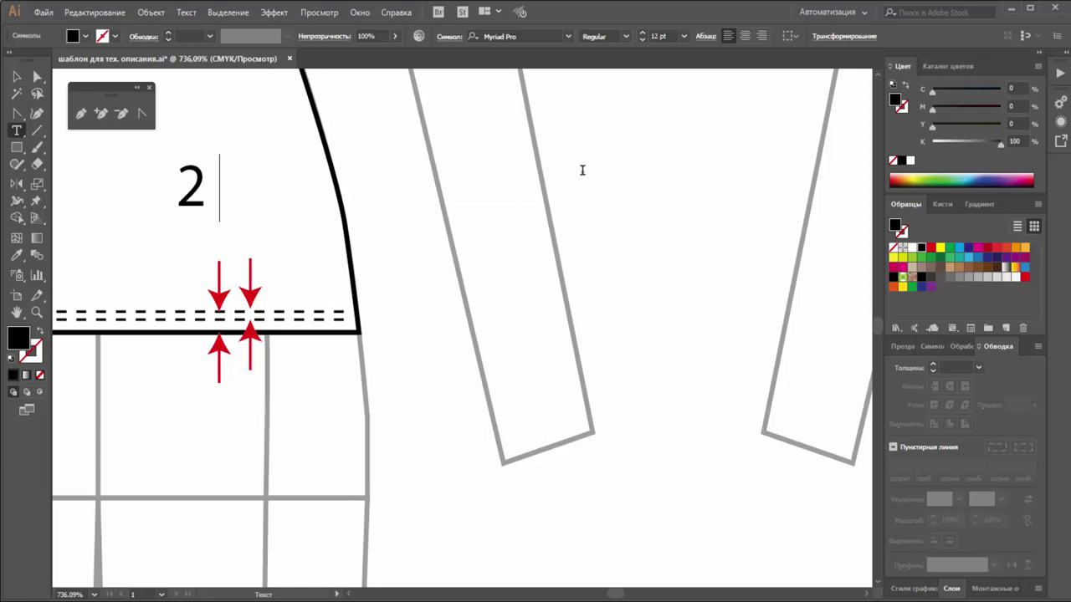
text(см)
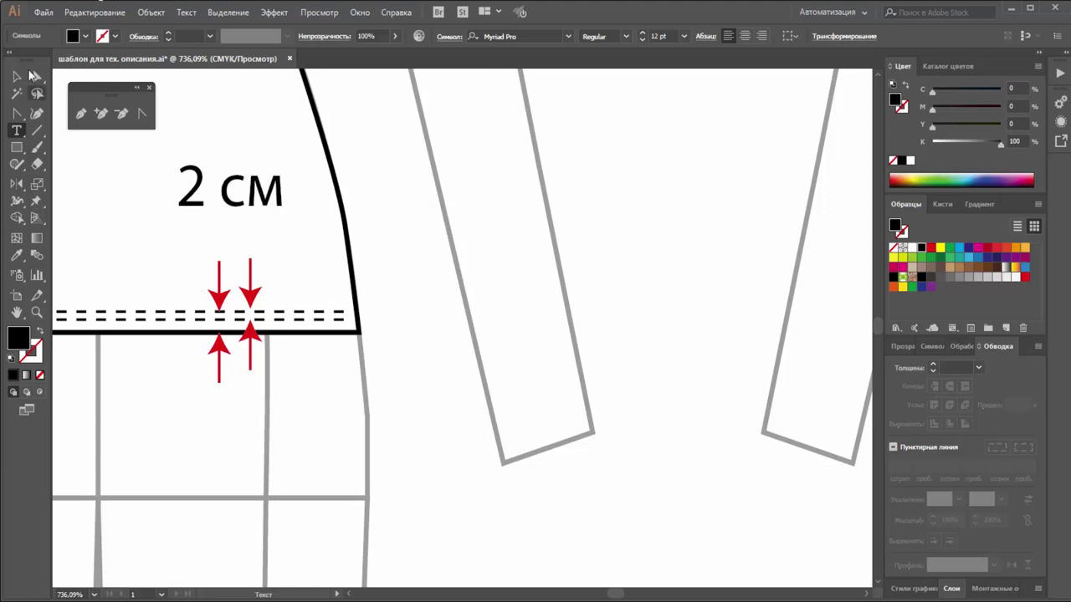
click(18, 76)
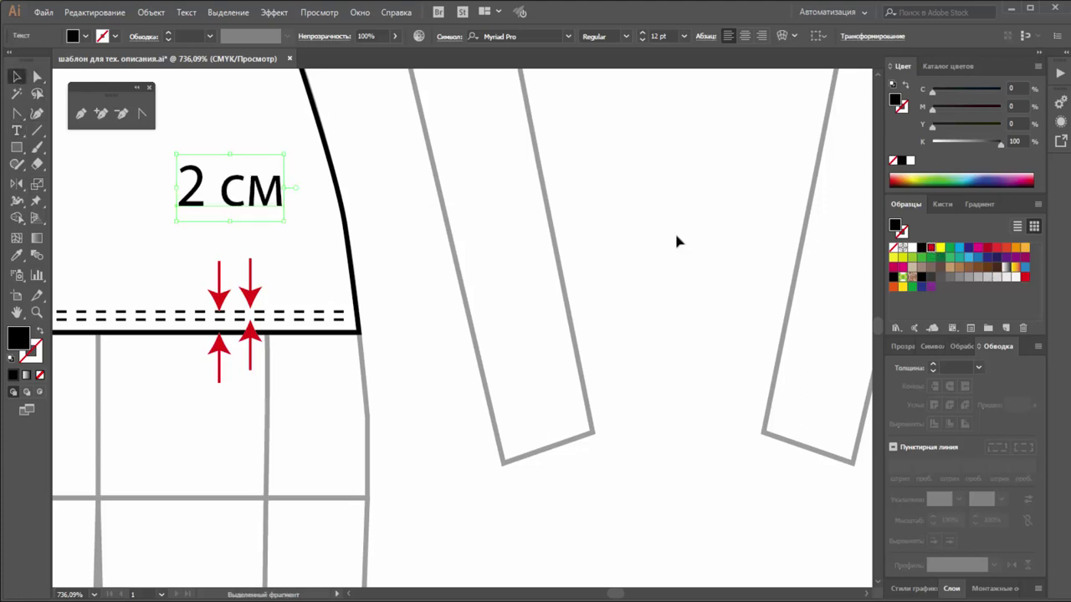
drag(283, 154, 188, 276)
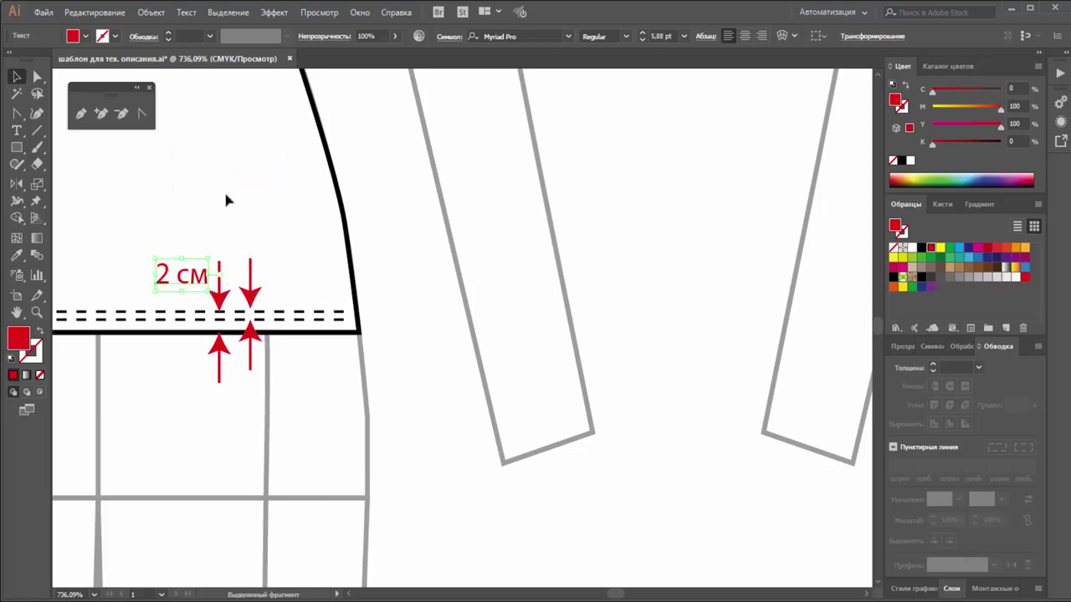
click(226, 199)
Step: Copy the label beside the right pair and change it to '0,5 см'
drag(176, 276, 393, 306)
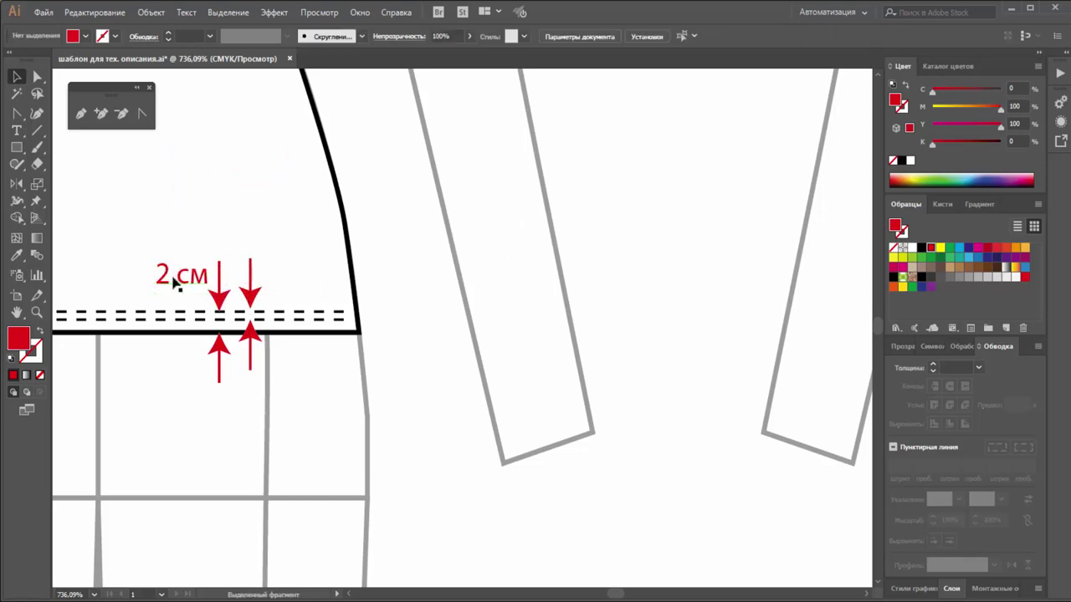
click(371, 299)
click(16, 131)
drag(287, 272, 253, 271)
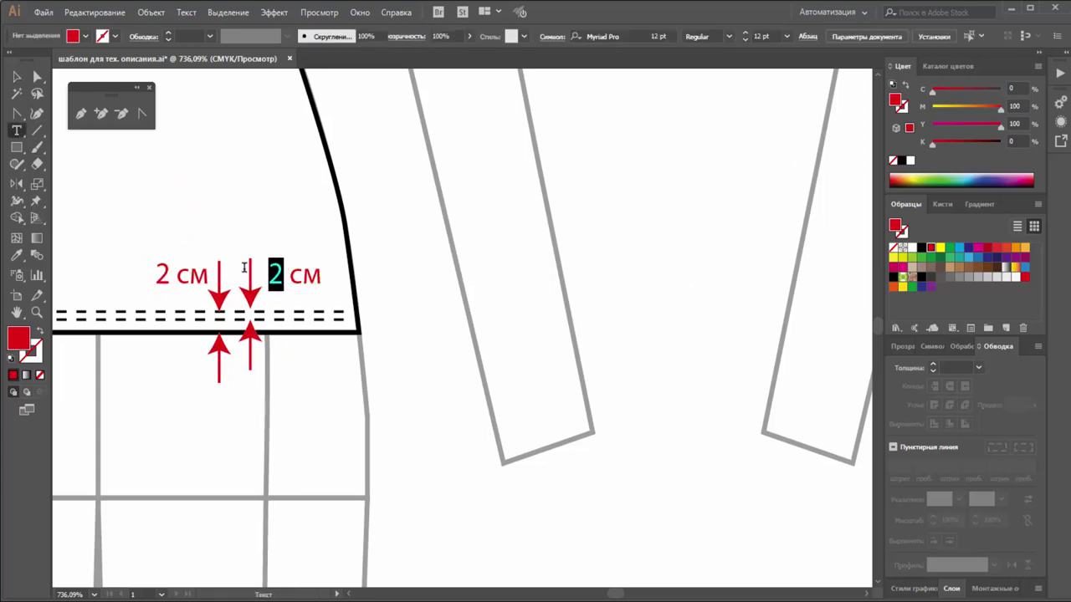
text(0,5)
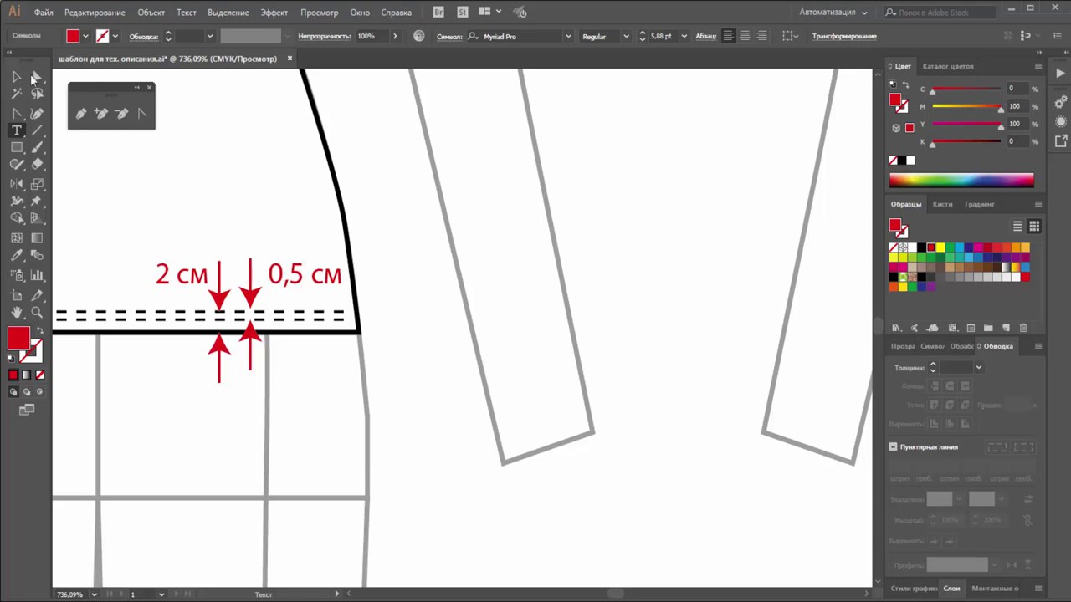
key(Escape)
click(420, 236)
Step: Zoom out and draw a red slanted leader line up from the sleeve-hem stitching
key(z)
alt+click(390, 253)
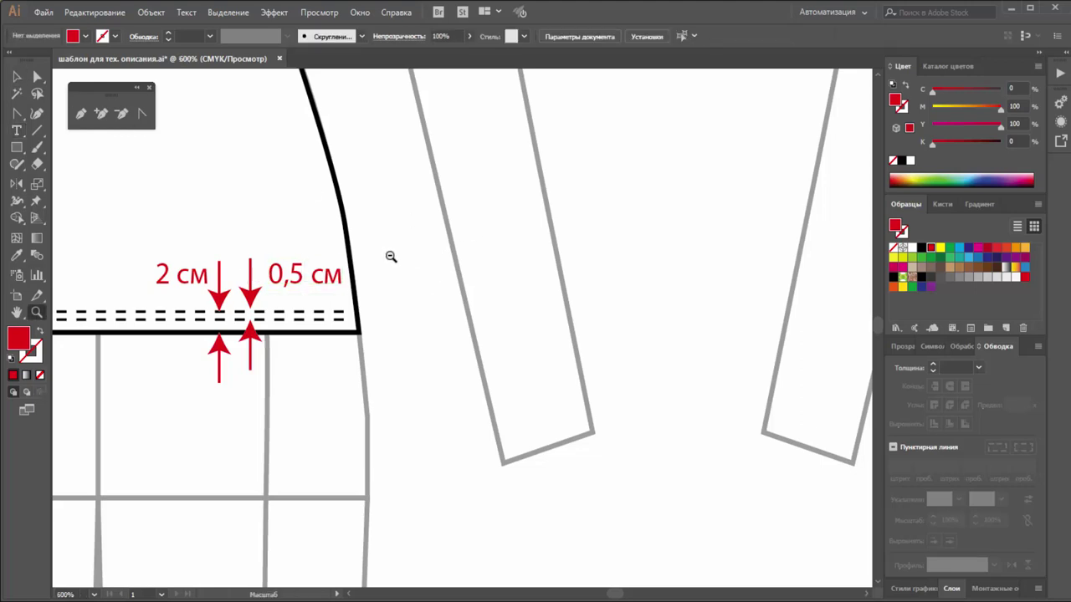
alt+click(502, 230)
alt+click(535, 227)
alt+click(591, 239)
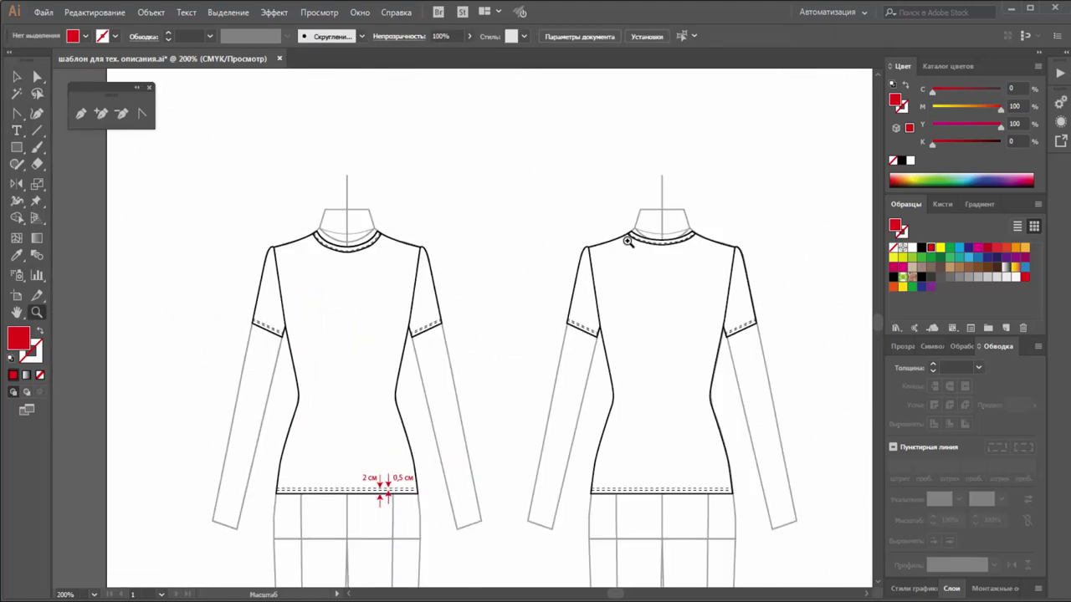
scroll(602, 251, down, 1)
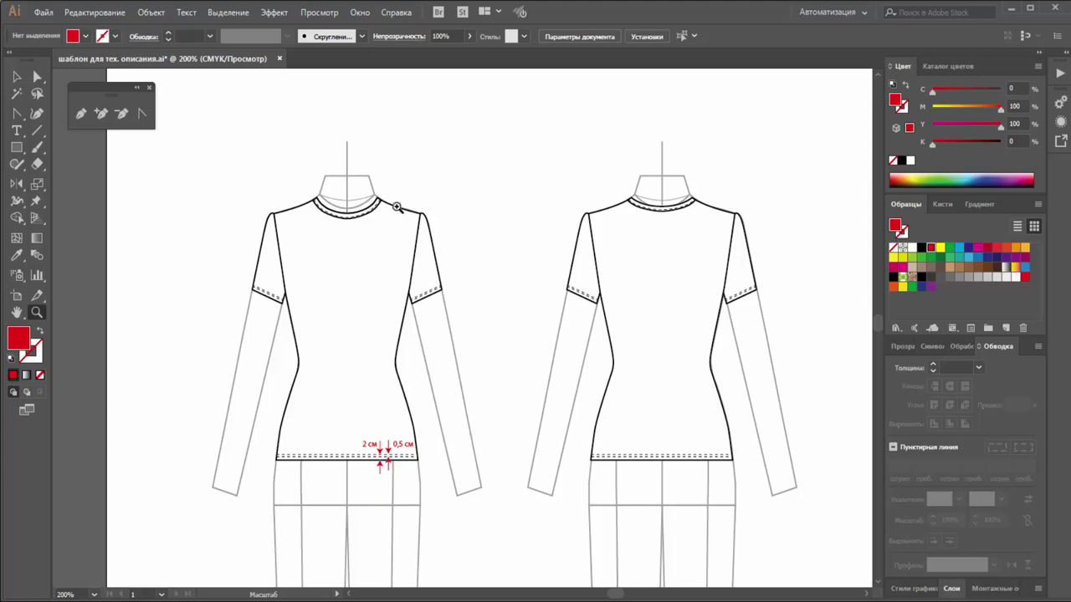
scroll(398, 210, down, 3)
scroll(401, 226, down, 1)
scroll(517, 266, up, 3)
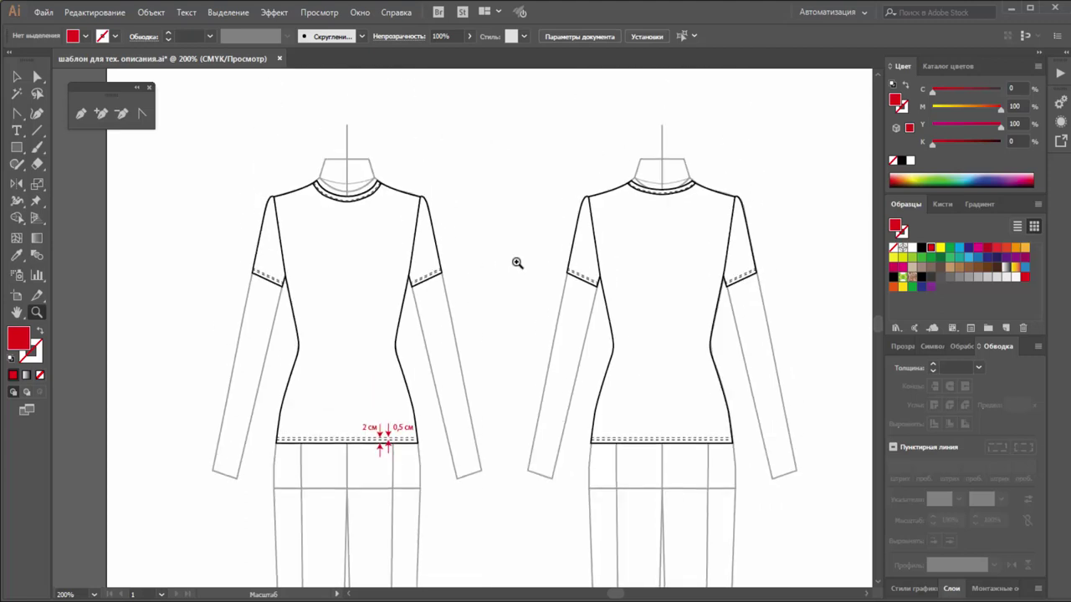
scroll(517, 263, up, 3)
click(36, 130)
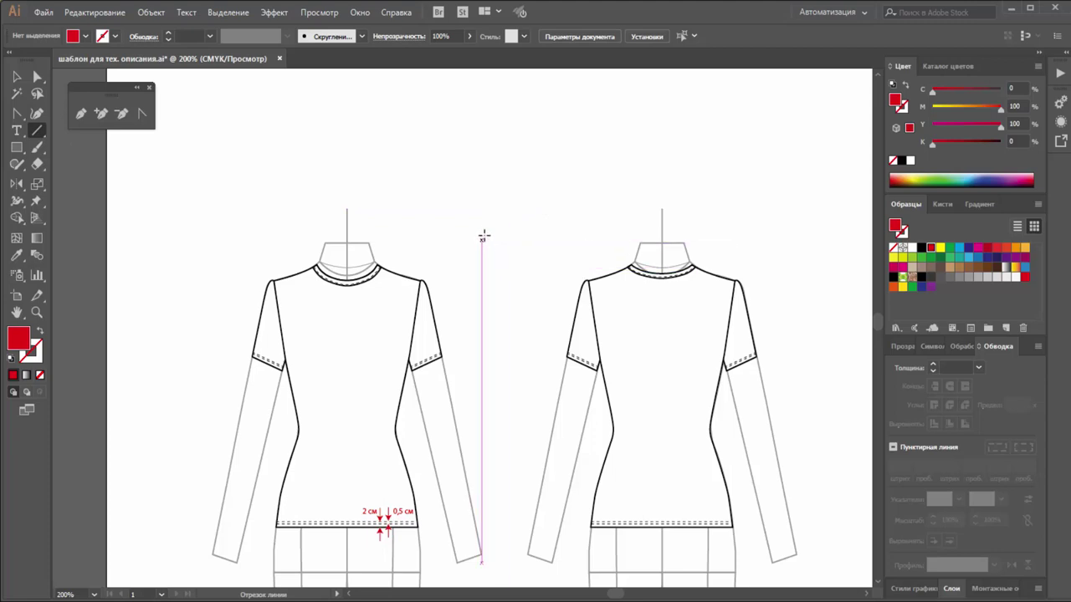
drag(486, 233, 434, 359)
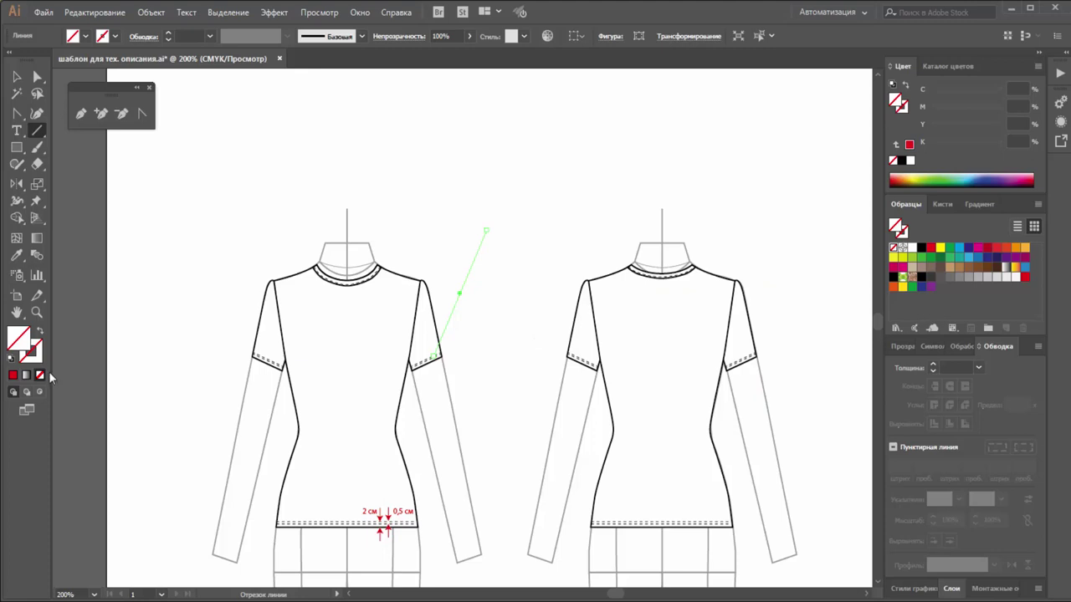
click(931, 248)
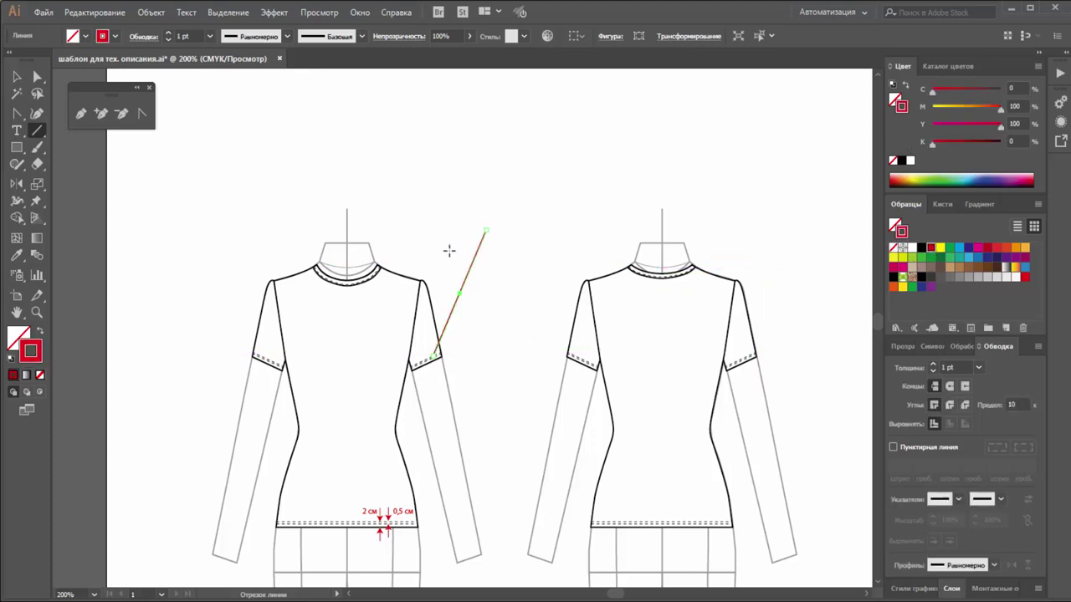
Step: Draw a horizontal shelf line extending right from the leader's top
click(17, 77)
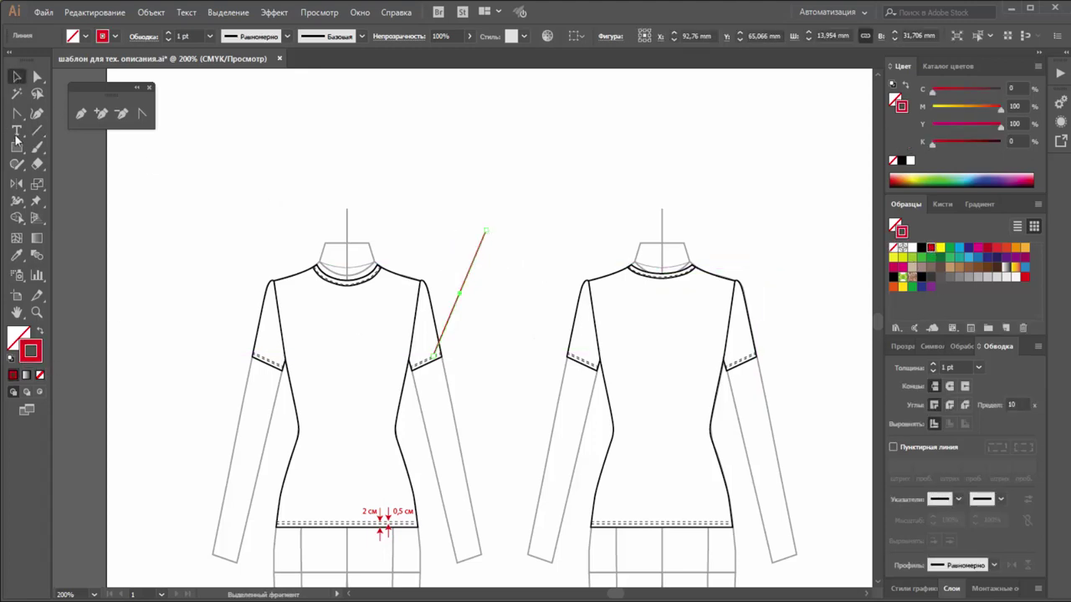
key(ctrl+shift+a)
click(36, 132)
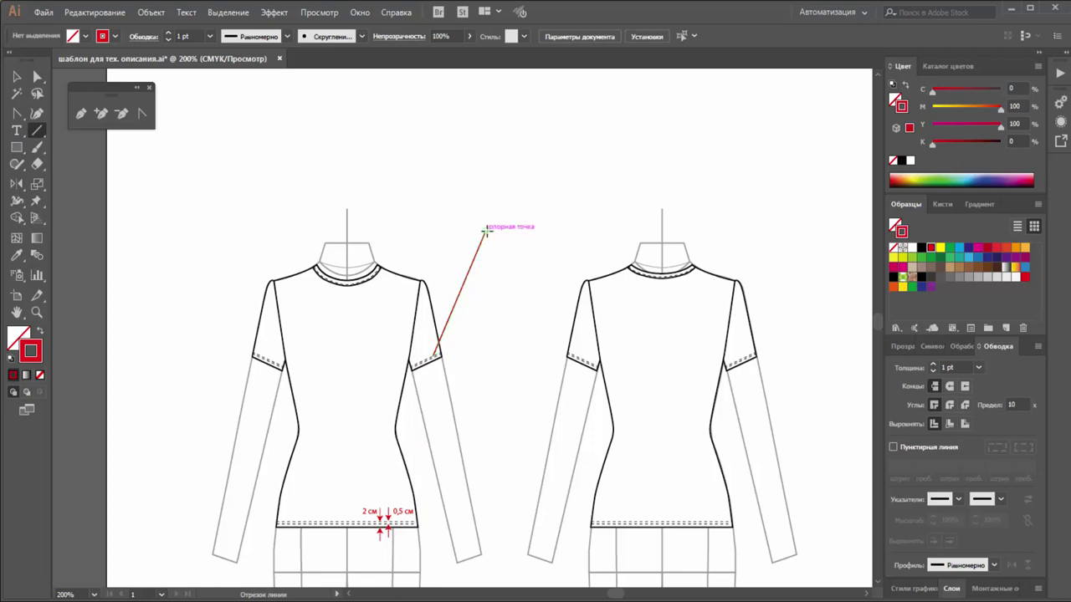
drag(487, 231, 592, 229)
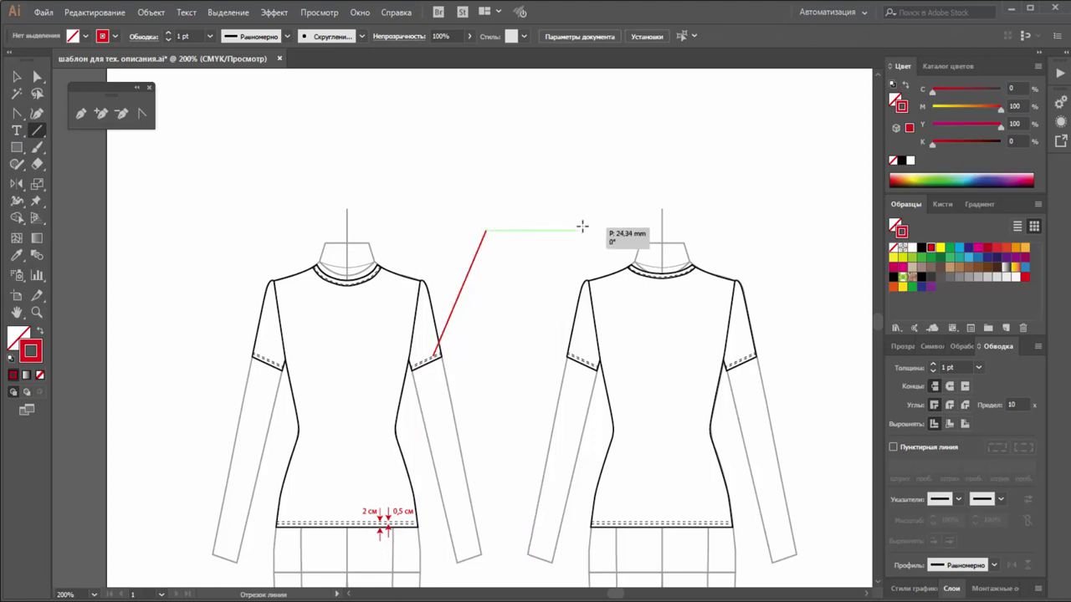
click(17, 76)
click(470, 311)
Step: Give the slanted leader line an Arrow 1 end arrowhead
click(465, 276)
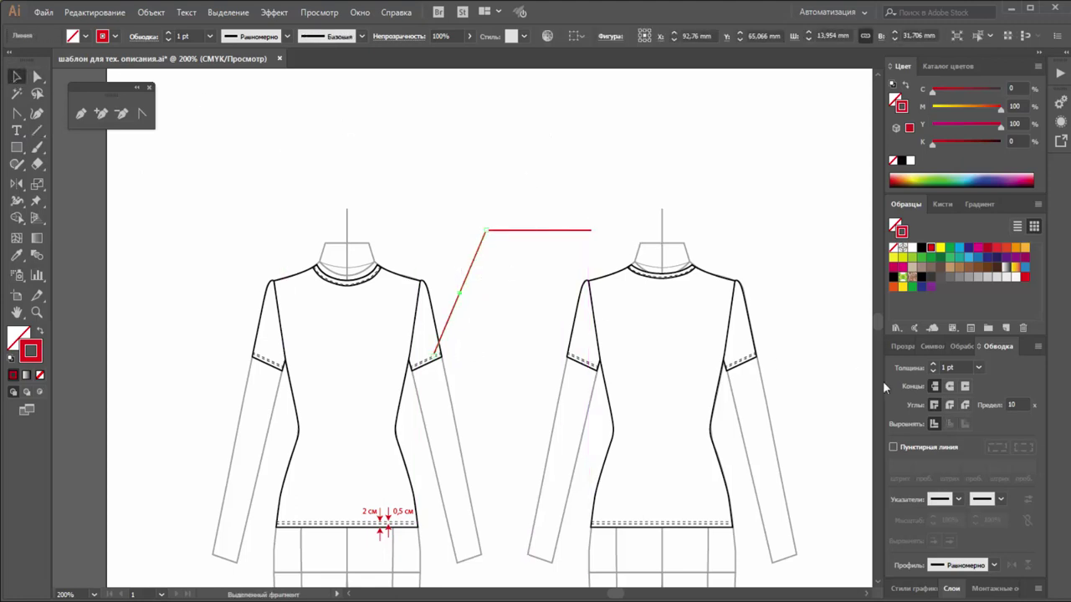
click(1000, 499)
click(956, 326)
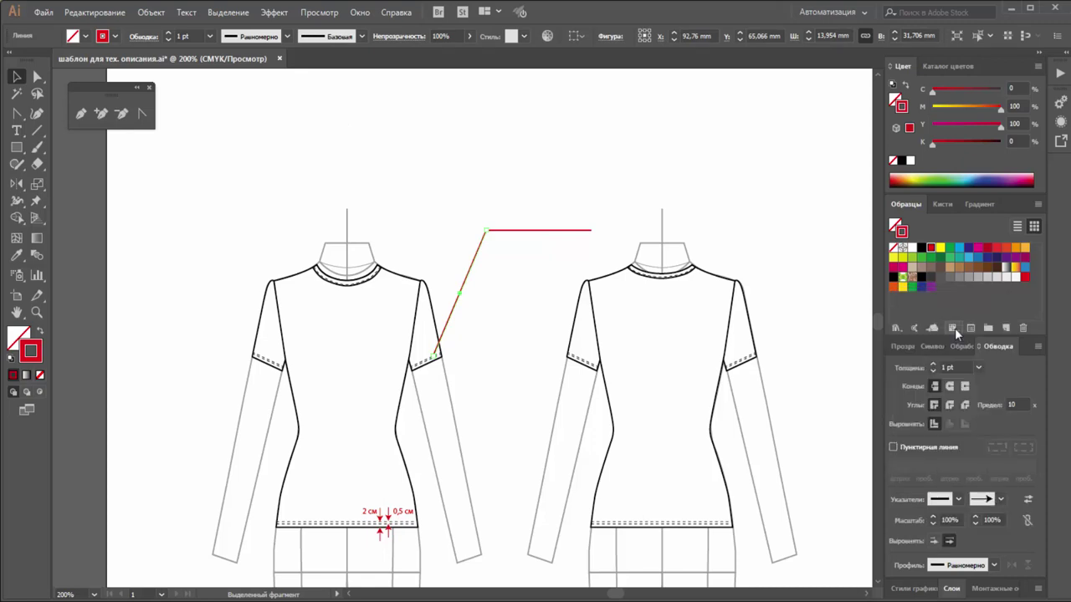
click(543, 289)
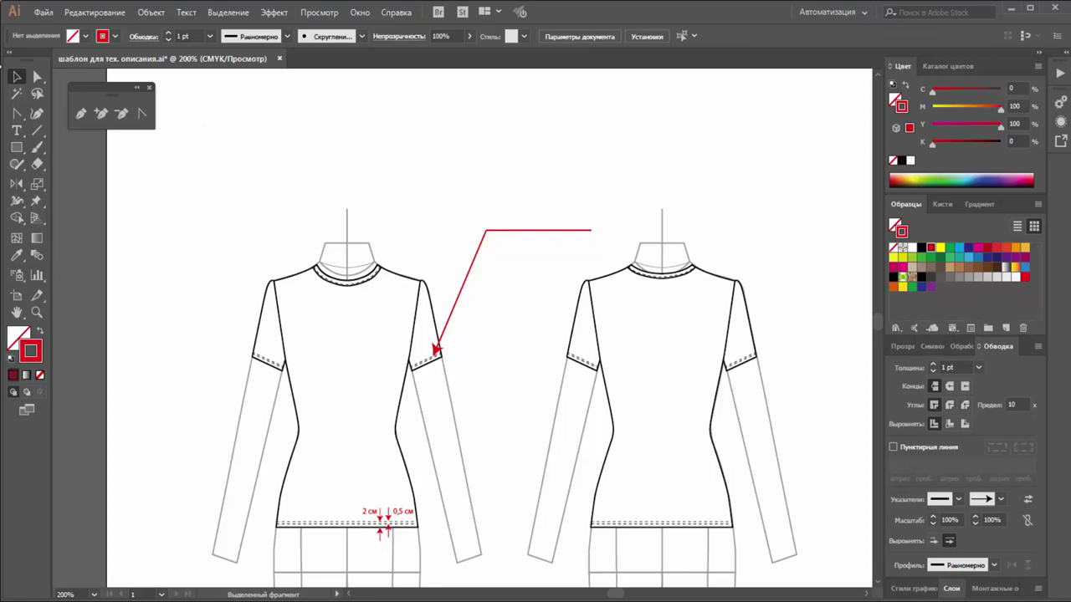
click(17, 131)
click(486, 211)
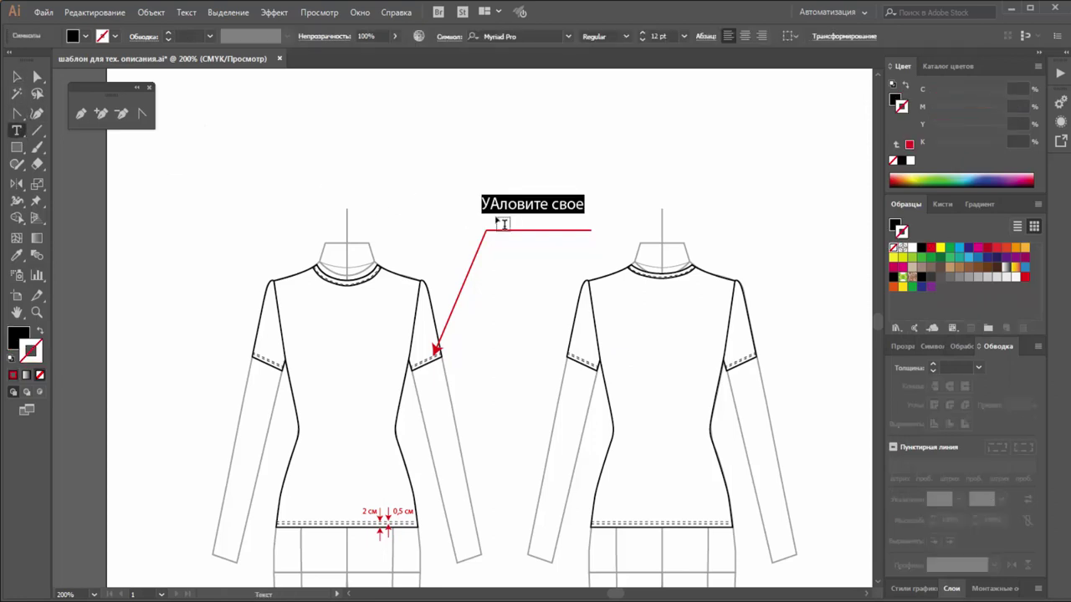
Step: Type the callout 'Распошив 2 см от края, 0,5 см между иглами' above the shelf
text(Распошив)
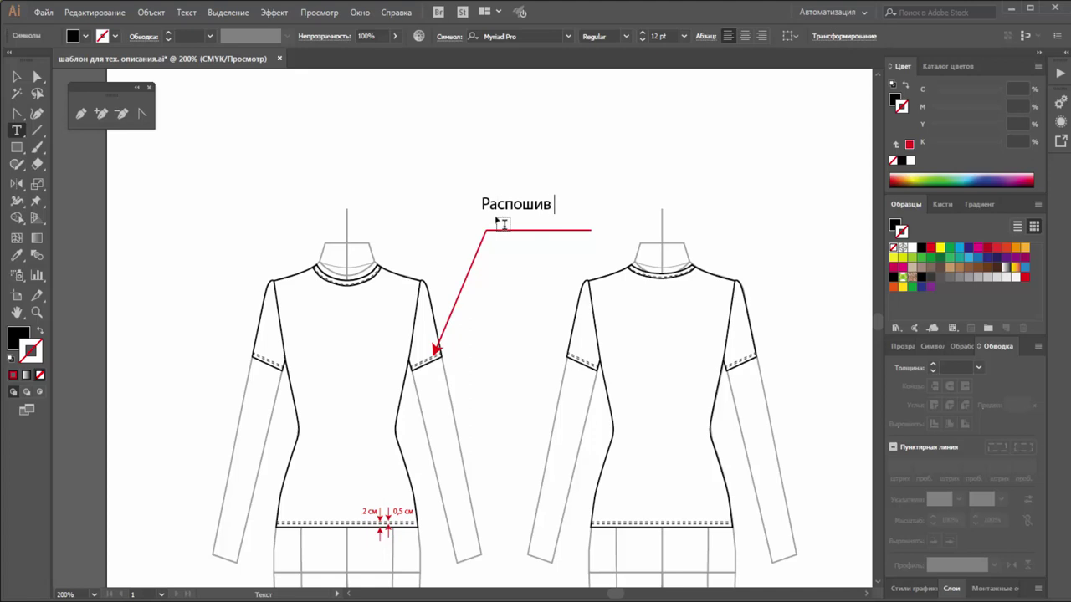
text(см от края,)
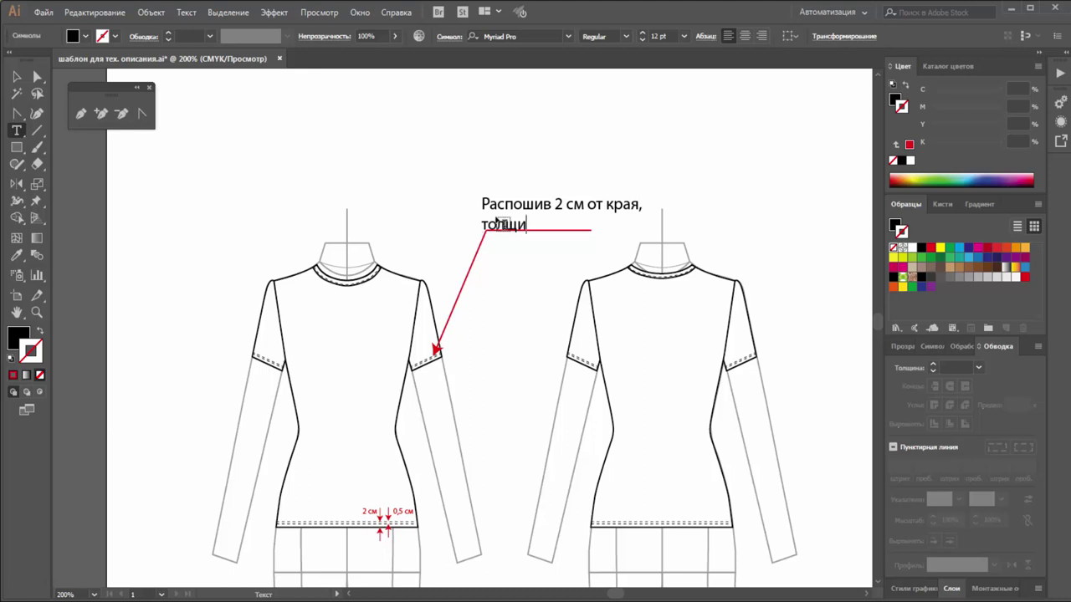
text(на)
key(BackSpace)
key(BackSpace)
key(BackSpace)
text(рассто)
text(яни)
key(BackSpace)
key(BackSpace)
key(BackSpace)
text(см между иг)
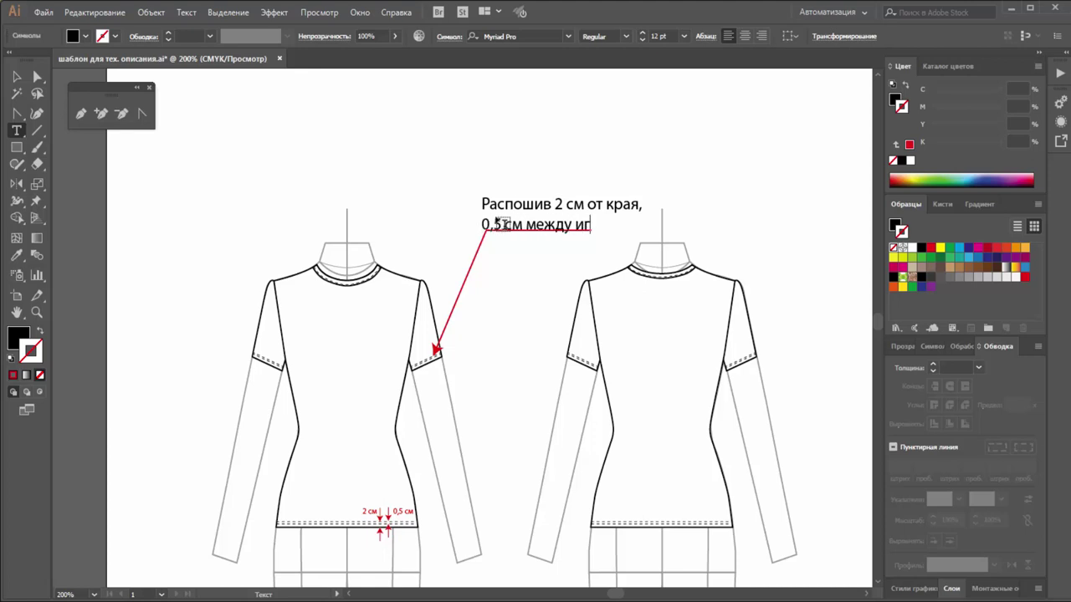
text(лами)
Step: Move the callout down onto the shelf line and make it red fill with no stroke
click(16, 76)
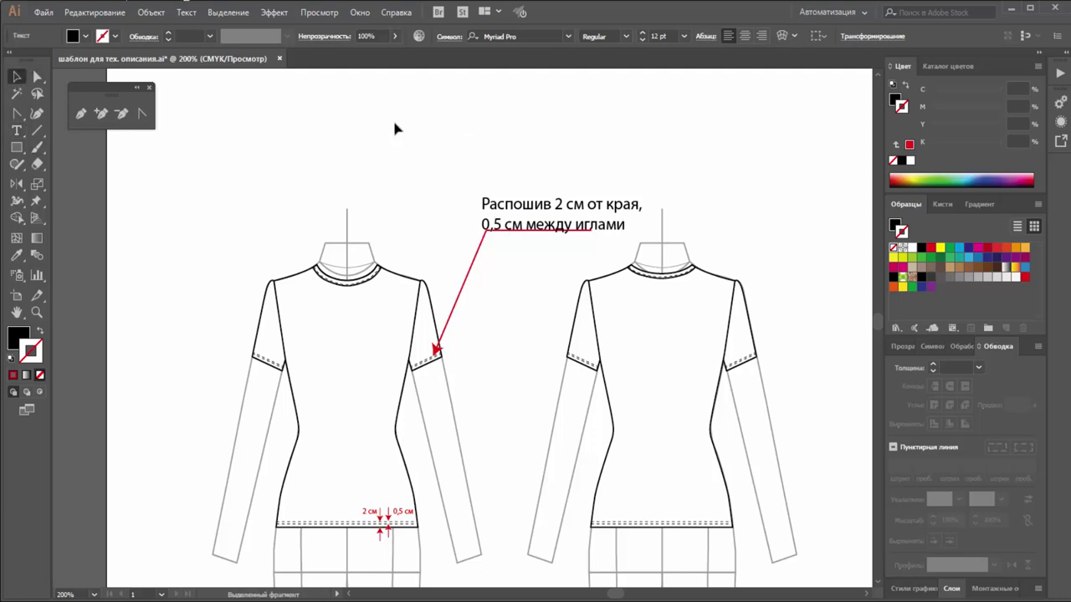
click(572, 198)
drag(572, 198, 572, 212)
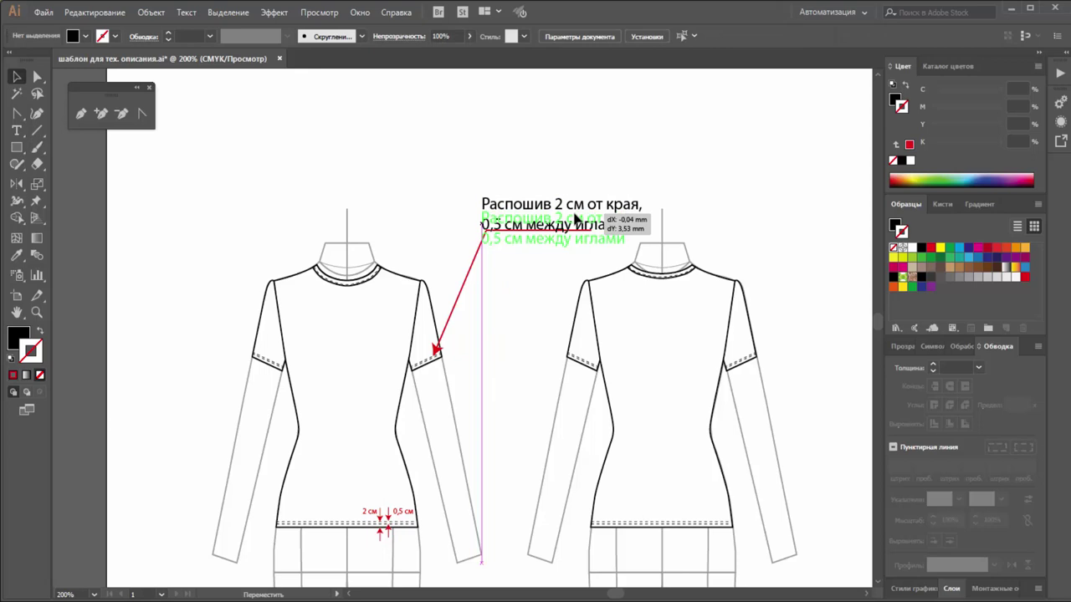
click(931, 247)
click(725, 192)
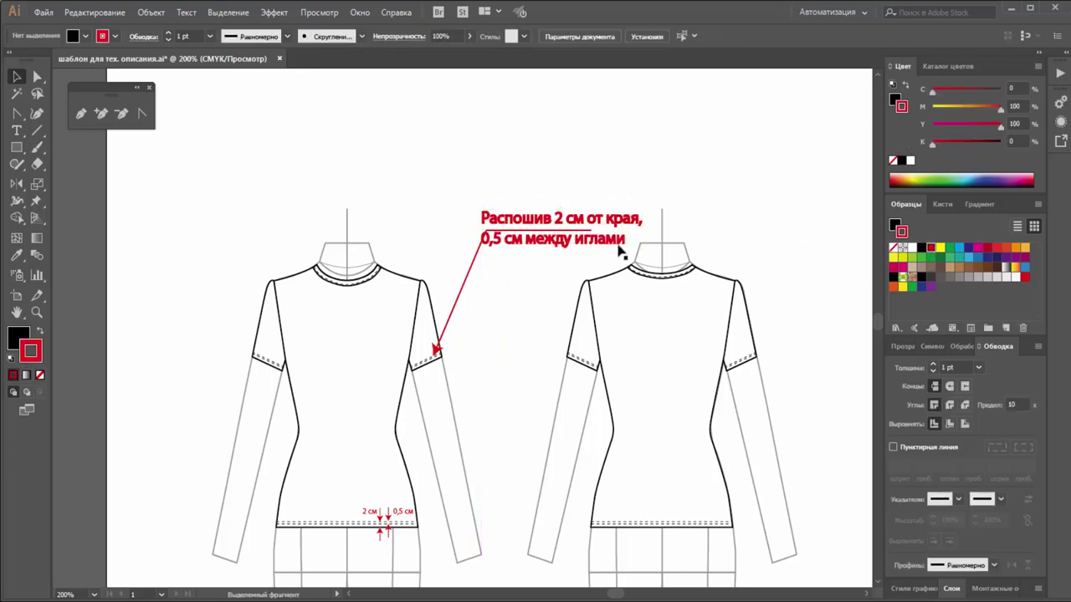
click(540, 250)
click(38, 333)
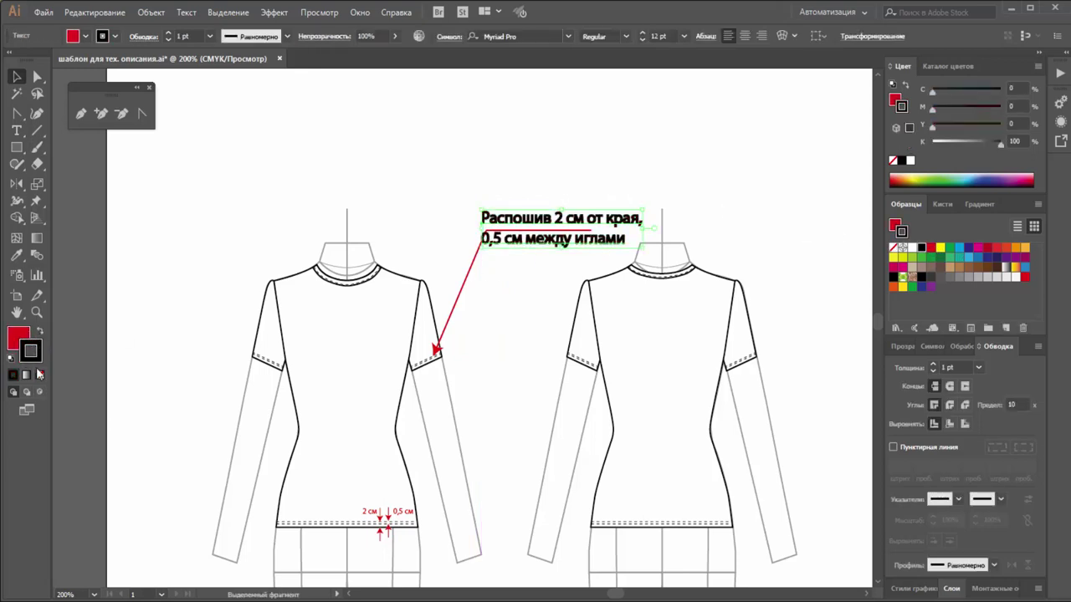
click(39, 376)
click(484, 207)
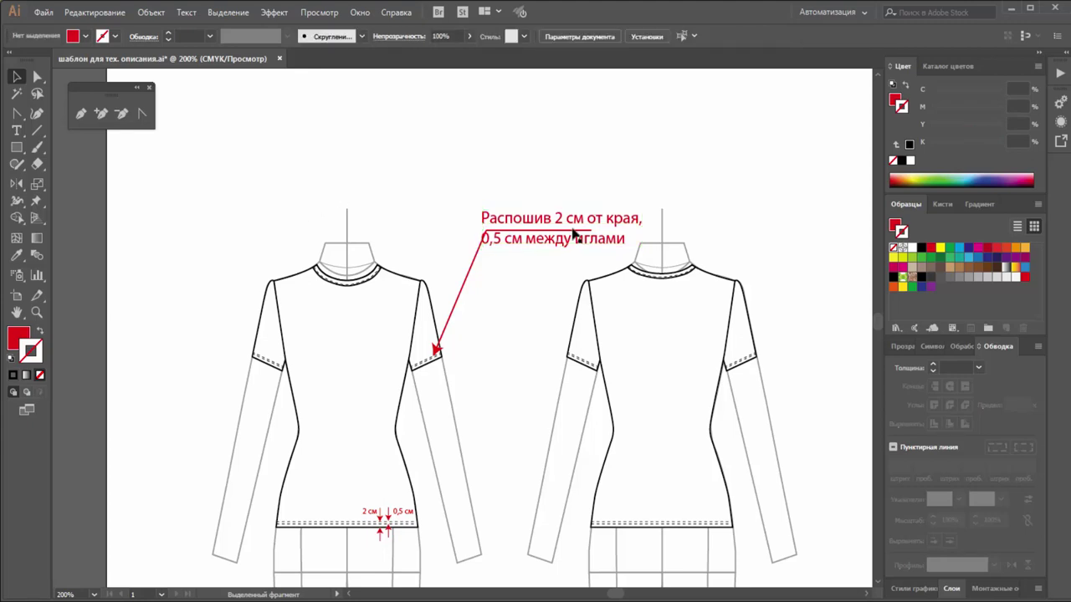
key(z)
alt+click(506, 367)
alt+click(465, 374)
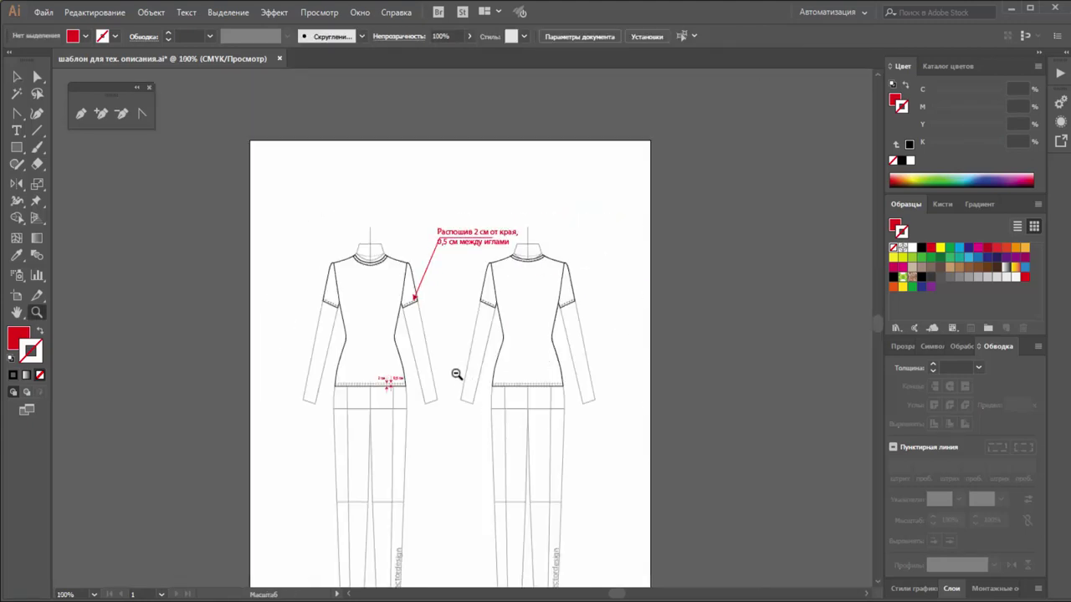
scroll(458, 343, down, 3)
scroll(425, 416, down, 1)
scroll(351, 239, down, 1)
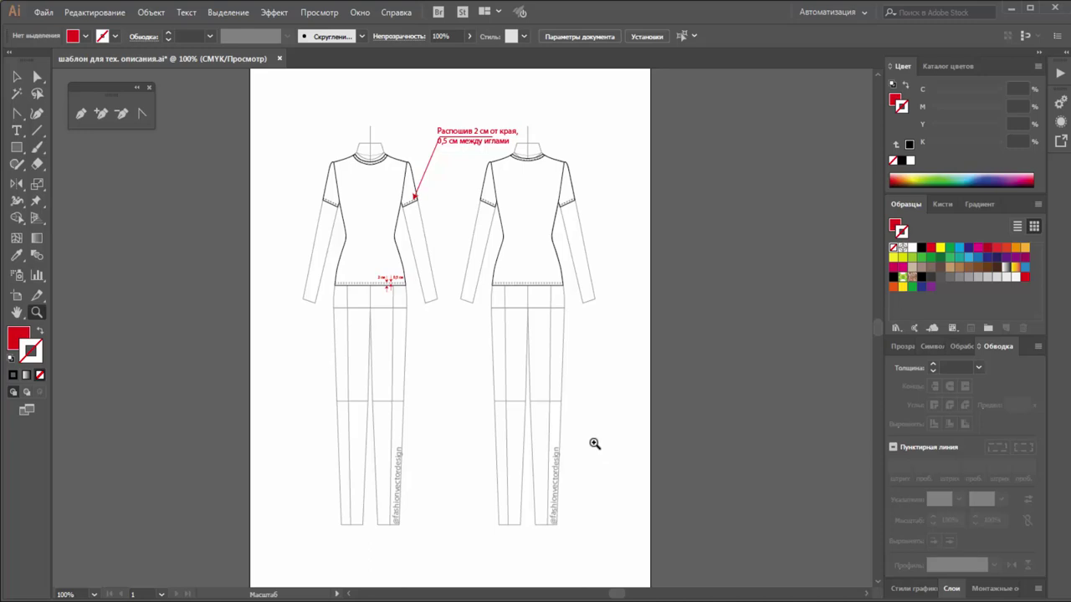
scroll(594, 443, up, 1)
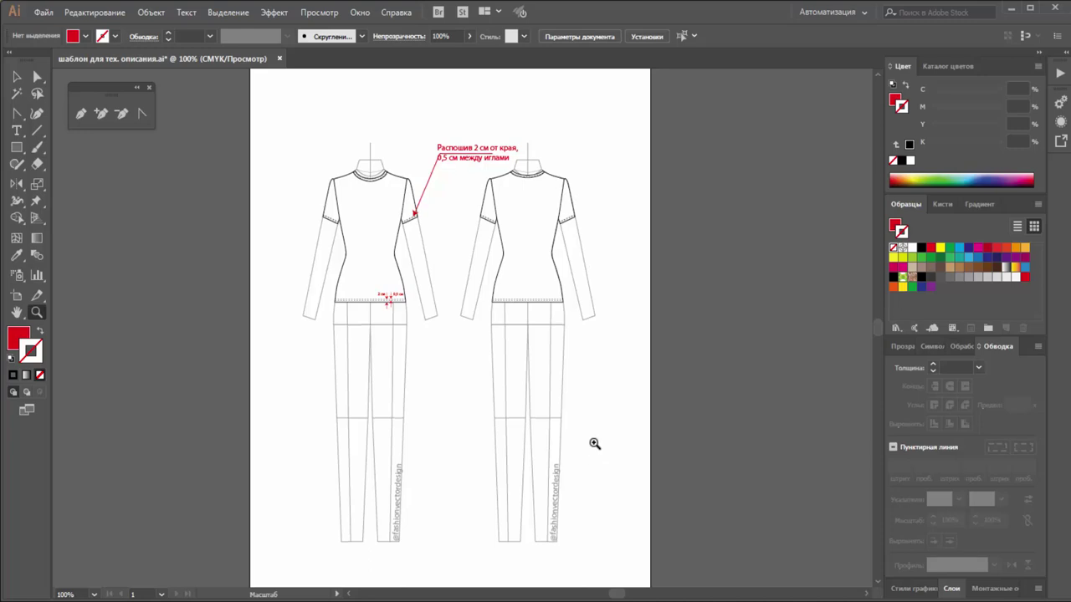
scroll(594, 444, up, 1)
scroll(594, 444, down, 1)
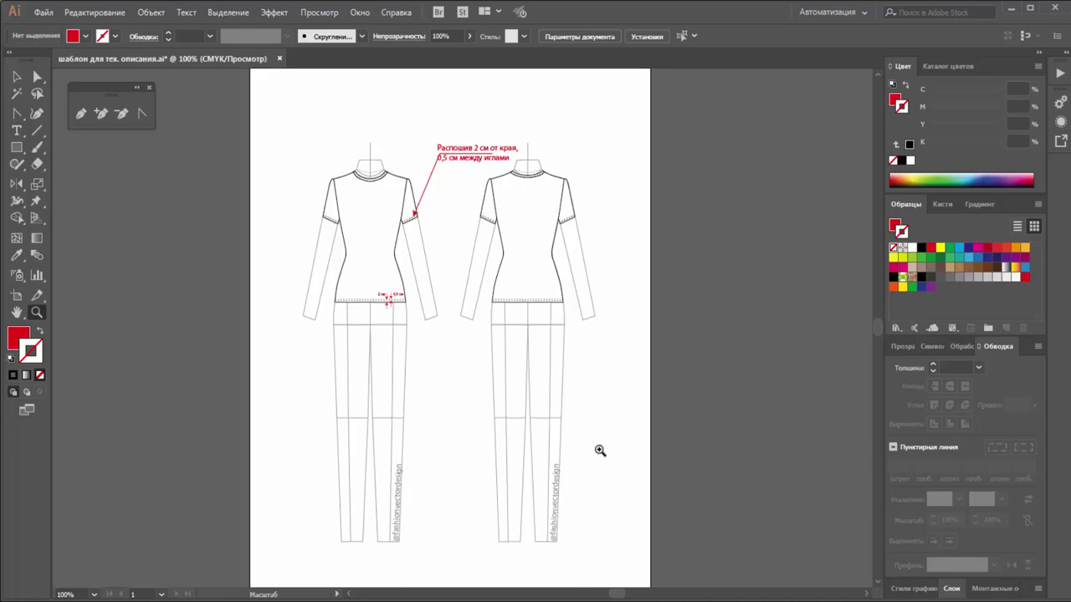